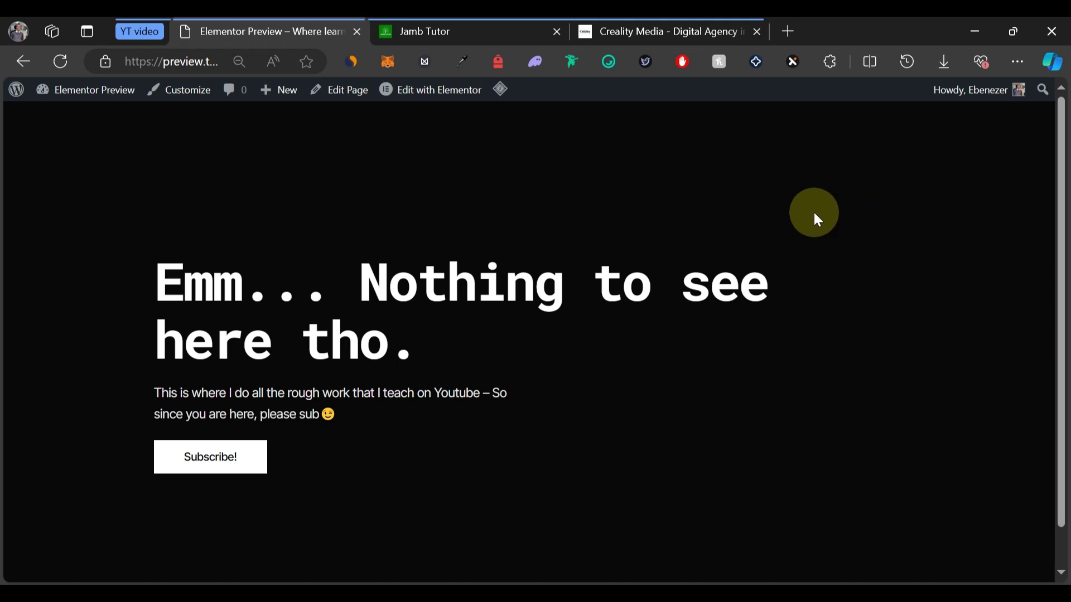
Switch to the Jamb Tutor site and examine its Study Groups carousel, cycling back through the cards
{"action": "left_click", "coordinate": [445, 36]}
{"action": "scroll", "coordinate": [180, 342], "scroll_direction": "up", "scroll_amount": 3}
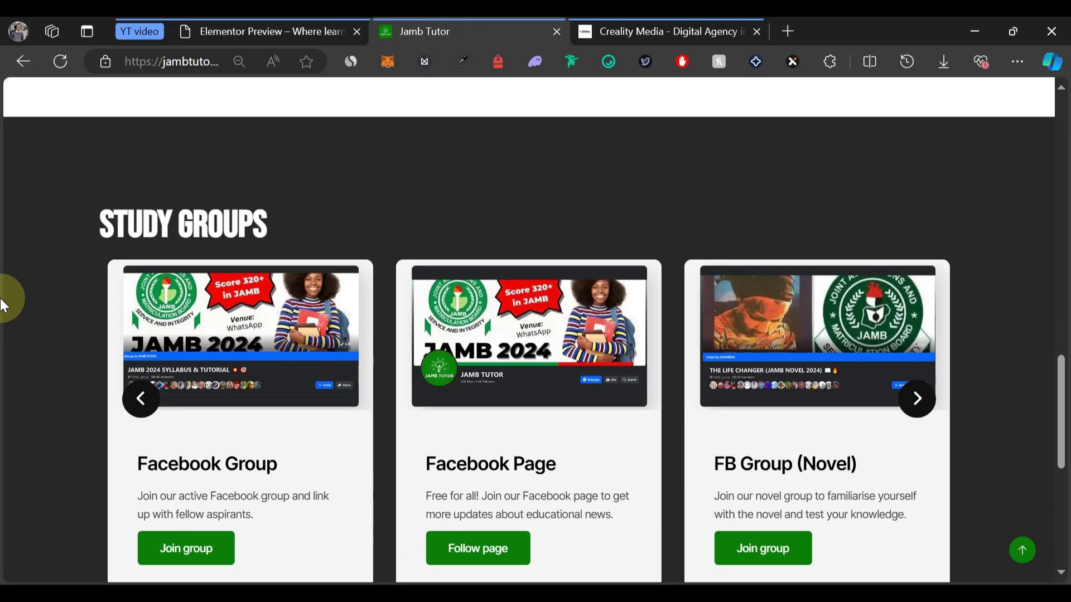
{"action": "scroll", "coordinate": [824, 127], "scroll_direction": "down", "scroll_amount": 2}
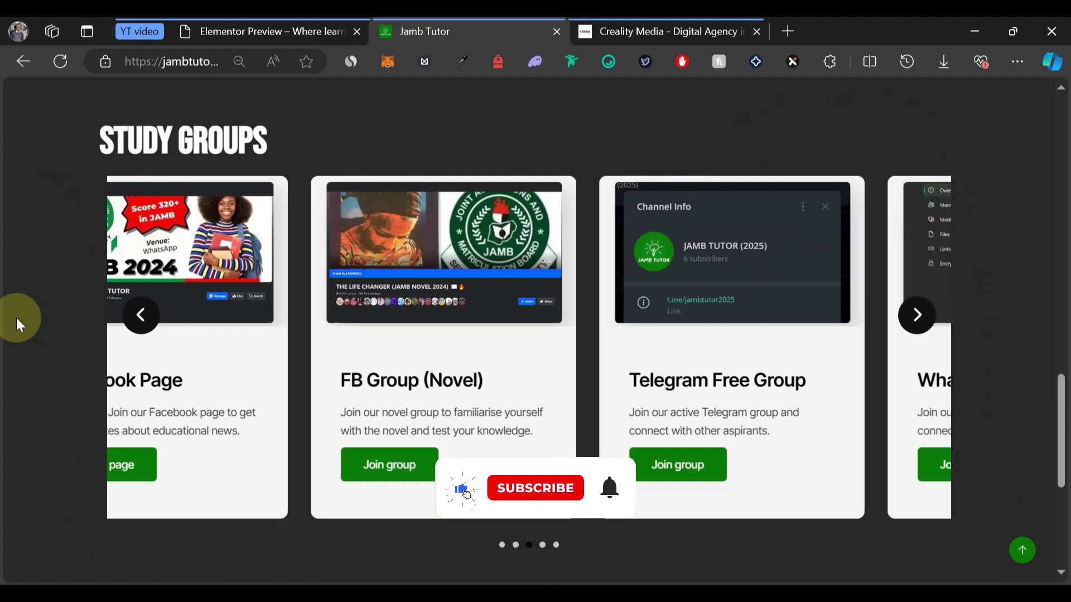
{"action": "left_click", "coordinate": [142, 317]}
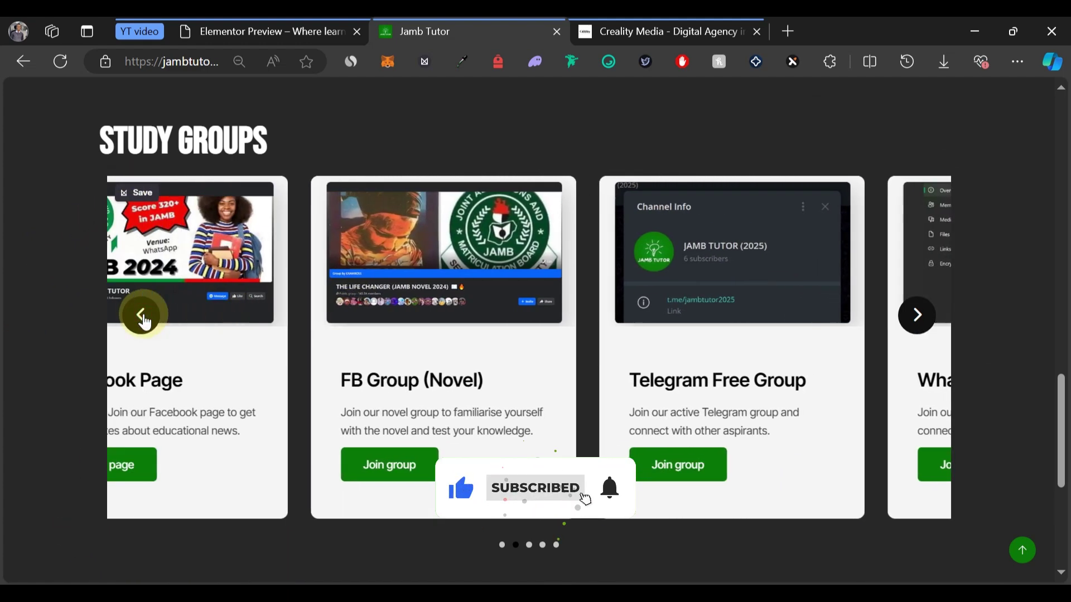
{"action": "left_click", "coordinate": [141, 315]}
{"action": "left_click", "coordinate": [141, 315]}
{"action": "scroll", "coordinate": [557, 377], "scroll_direction": "down", "scroll_amount": 3}
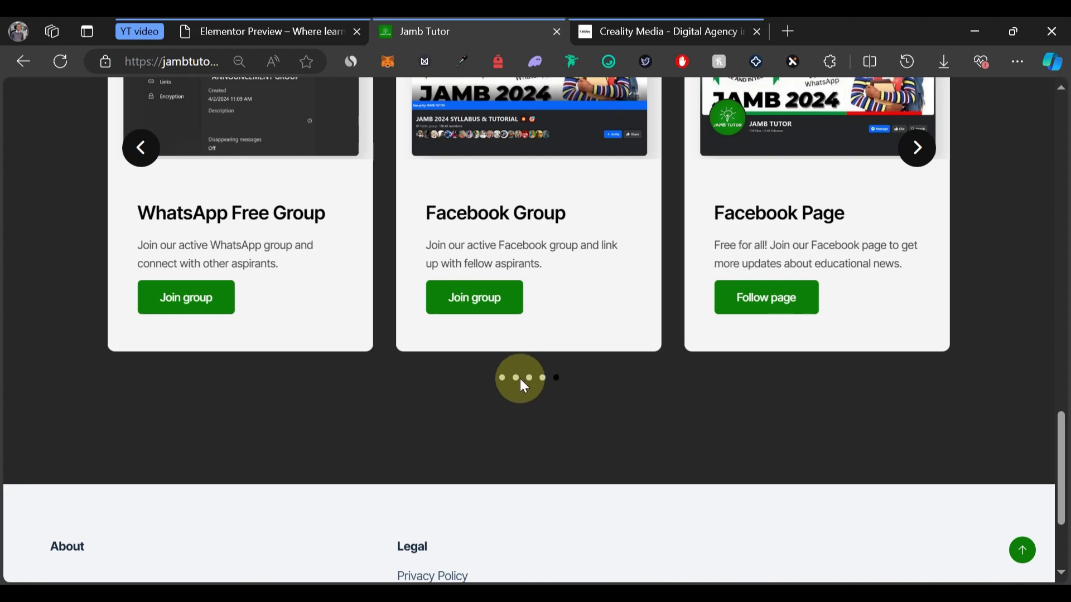
{"action": "scroll", "coordinate": [630, 415], "scroll_direction": "up", "scroll_amount": 3}
Examine the services carousel on the Creality Media site
{"action": "left_click", "coordinate": [676, 30]}
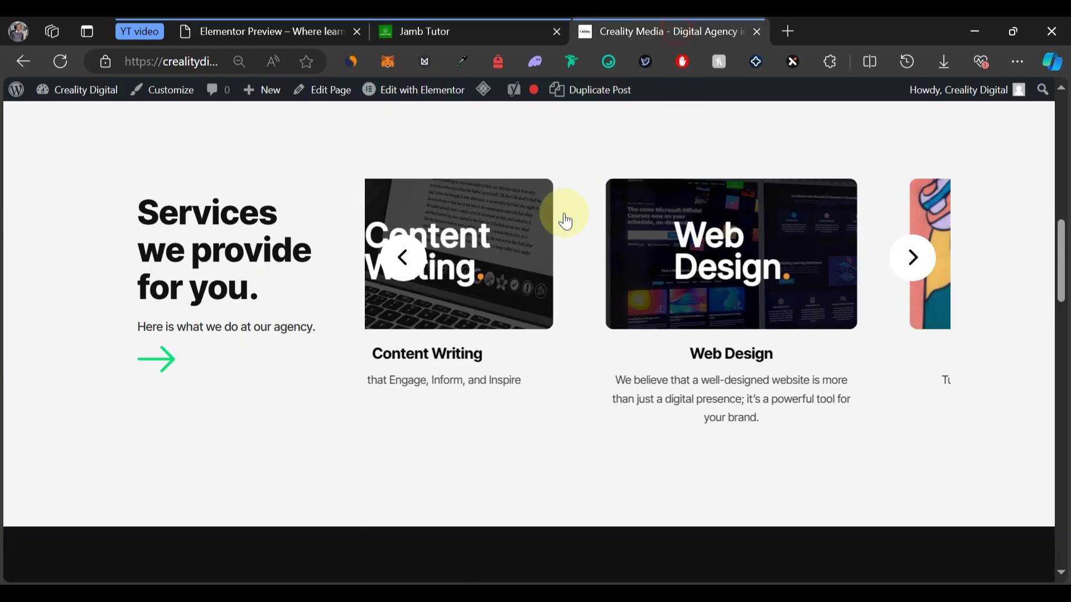
{"action": "scroll", "coordinate": [156, 312], "scroll_direction": "up", "scroll_amount": 3}
{"action": "scroll", "coordinate": [169, 276], "scroll_direction": "down", "scroll_amount": 3}
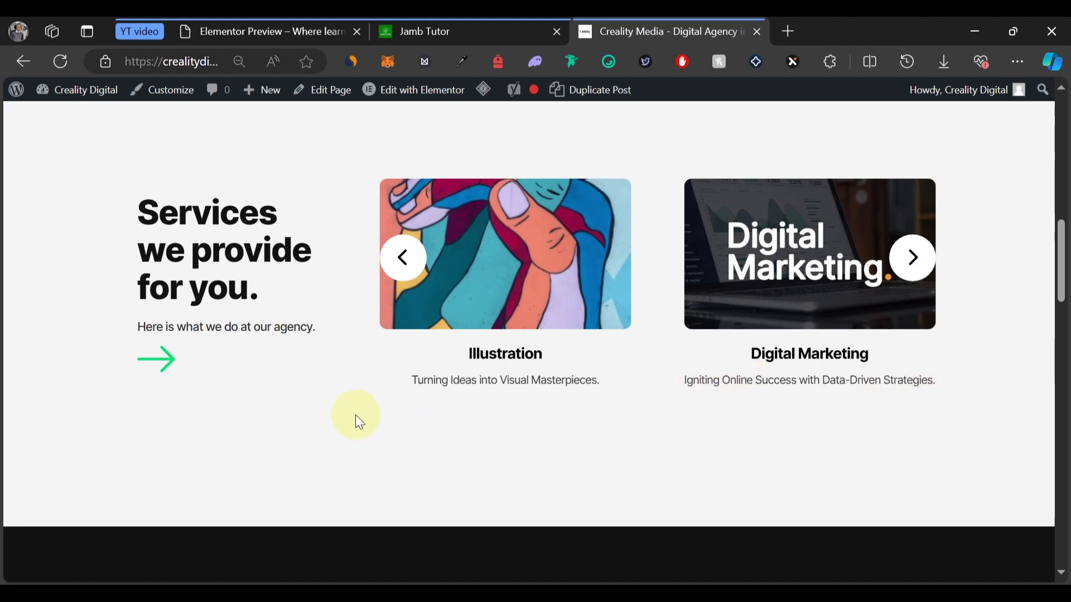
Return to the Elementor Preview site and open its WordPress admin dashboard
{"action": "left_click", "coordinate": [264, 32]}
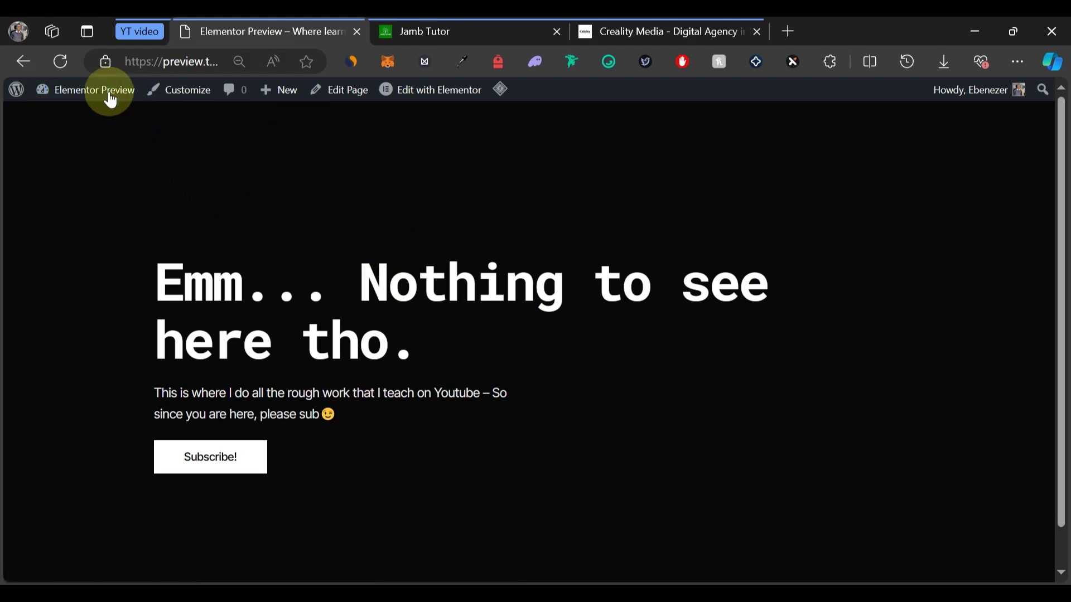
{"action": "mouse_move", "coordinate": [106, 92]}
{"action": "left_click", "coordinate": [63, 118]}
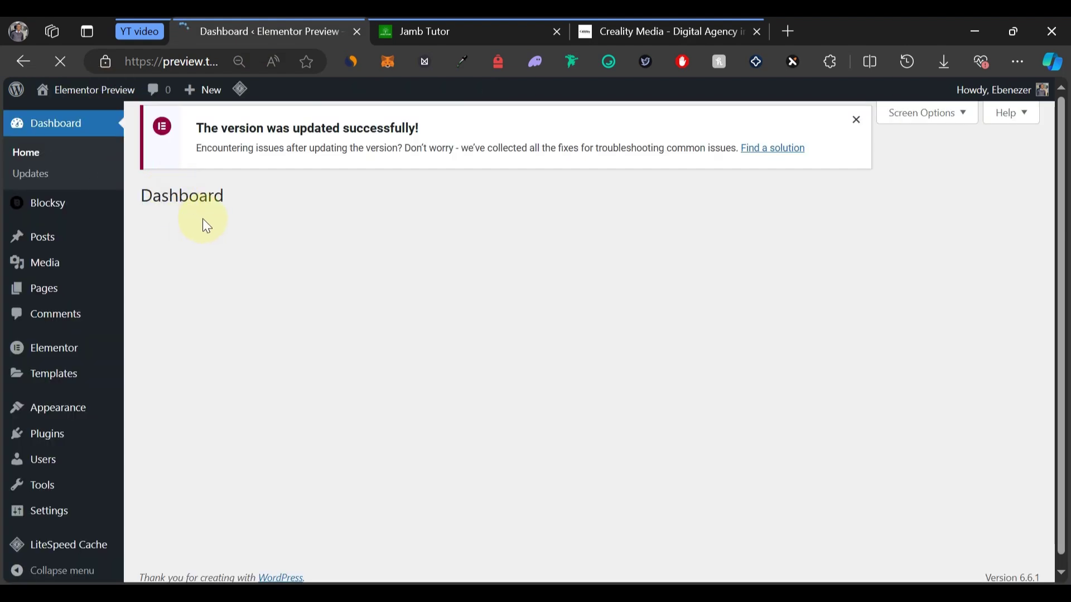
{"action": "scroll", "coordinate": [340, 265], "scroll_direction": "down", "scroll_amount": 1}
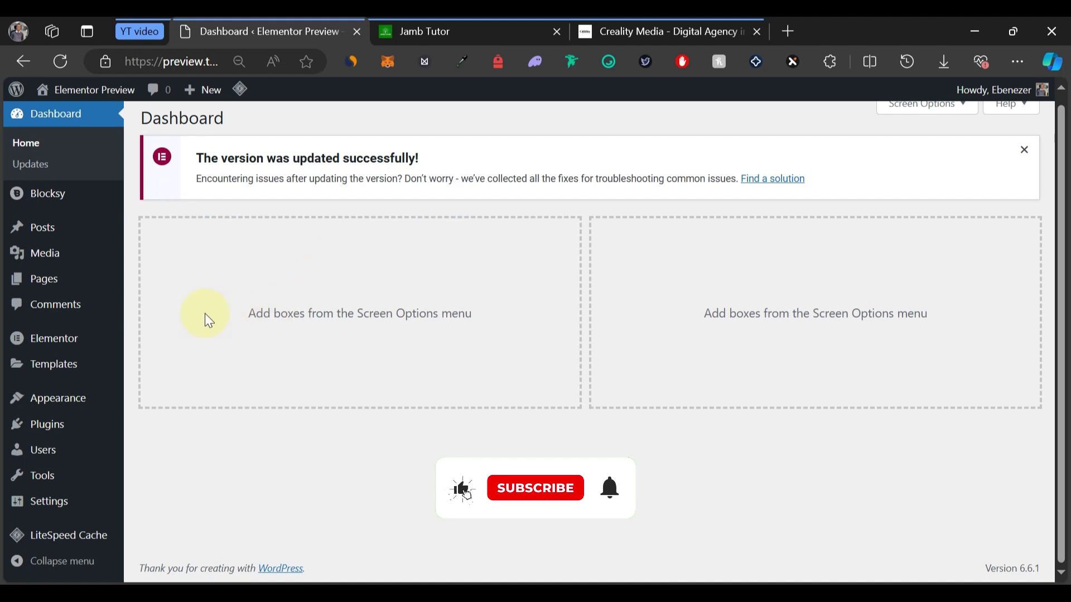
Search the plugin directory for "unlimited elements", then install and activate Unlimited Elements For Elementor
{"action": "mouse_move", "coordinate": [84, 426]}
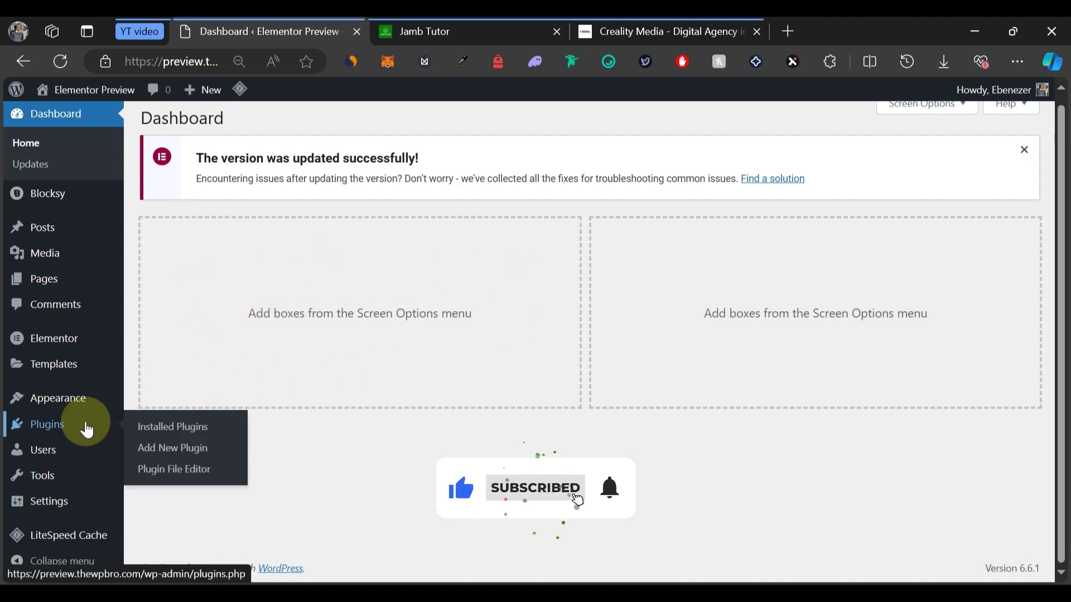
{"action": "left_click", "coordinate": [181, 447]}
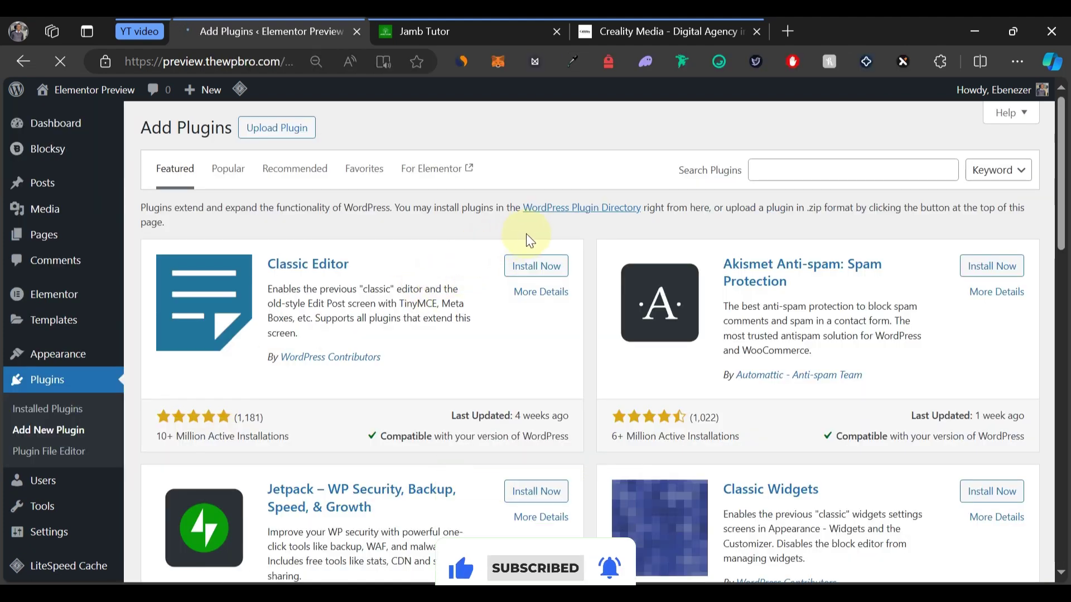
{"action": "left_click", "coordinate": [783, 171]}
{"action": "type", "text": "unlimited elements"}
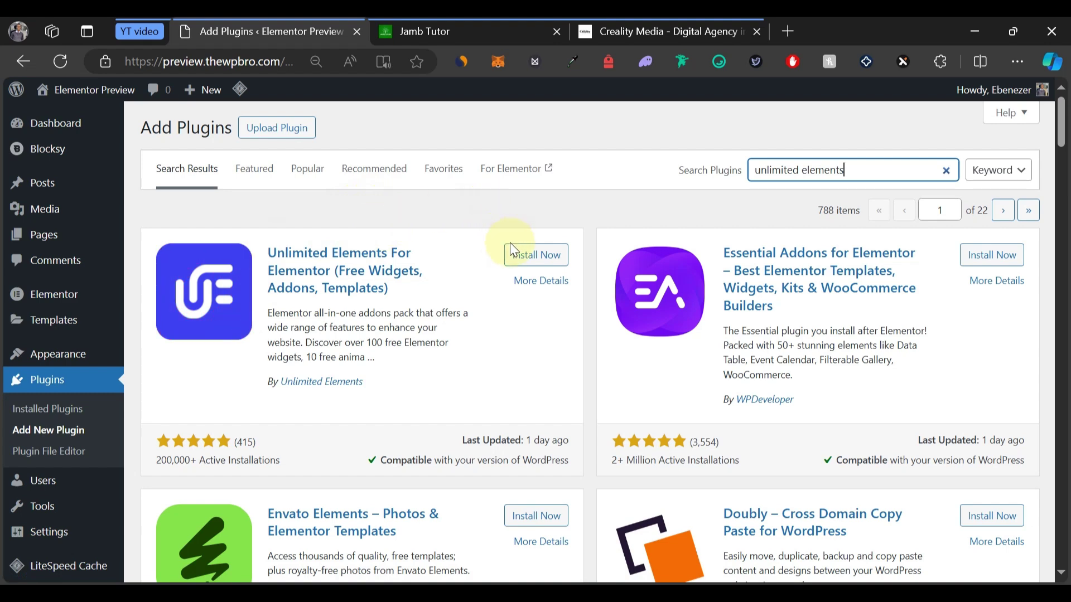
{"action": "left_click", "coordinate": [530, 255]}
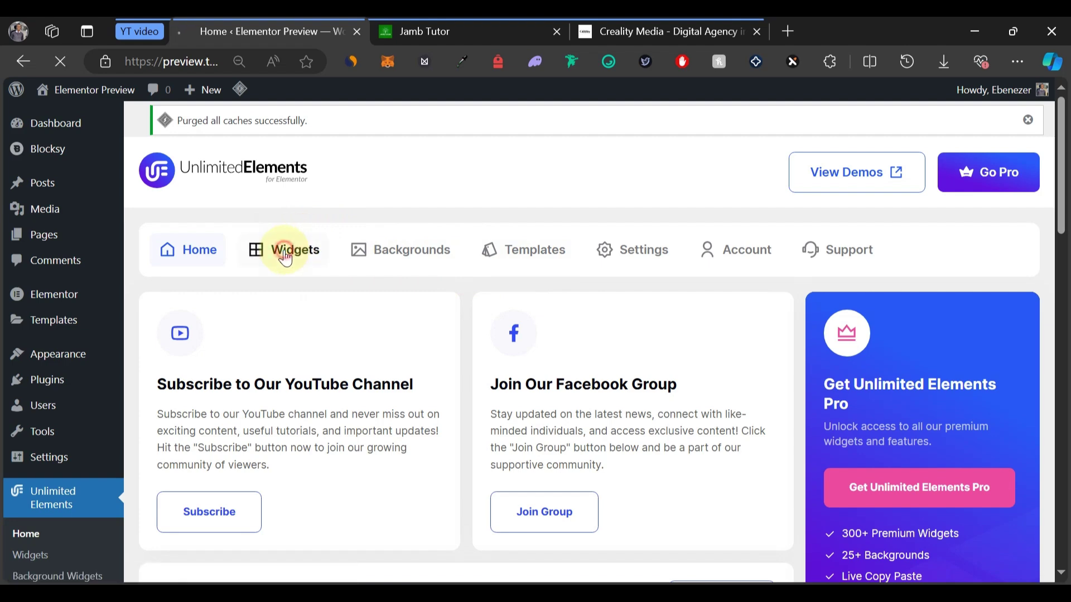
Browse the Unlimited Elements widget categories and carousel widgets, and check the actions available for Card Carousel
{"action": "scroll", "coordinate": [237, 274], "scroll_direction": "down", "scroll_amount": 5}
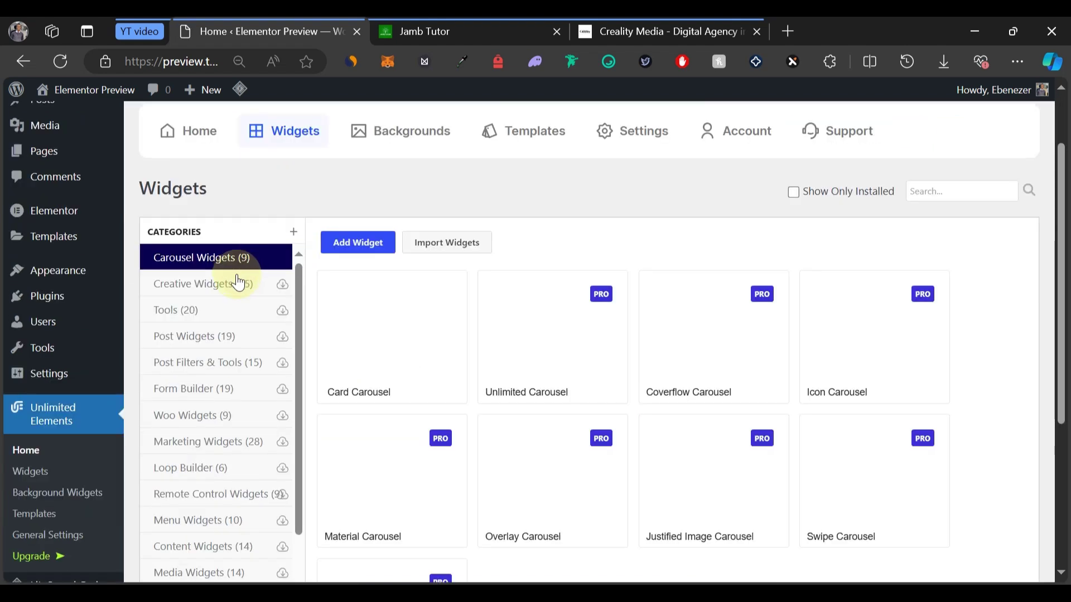
{"action": "scroll", "coordinate": [234, 301], "scroll_direction": "down", "scroll_amount": 3}
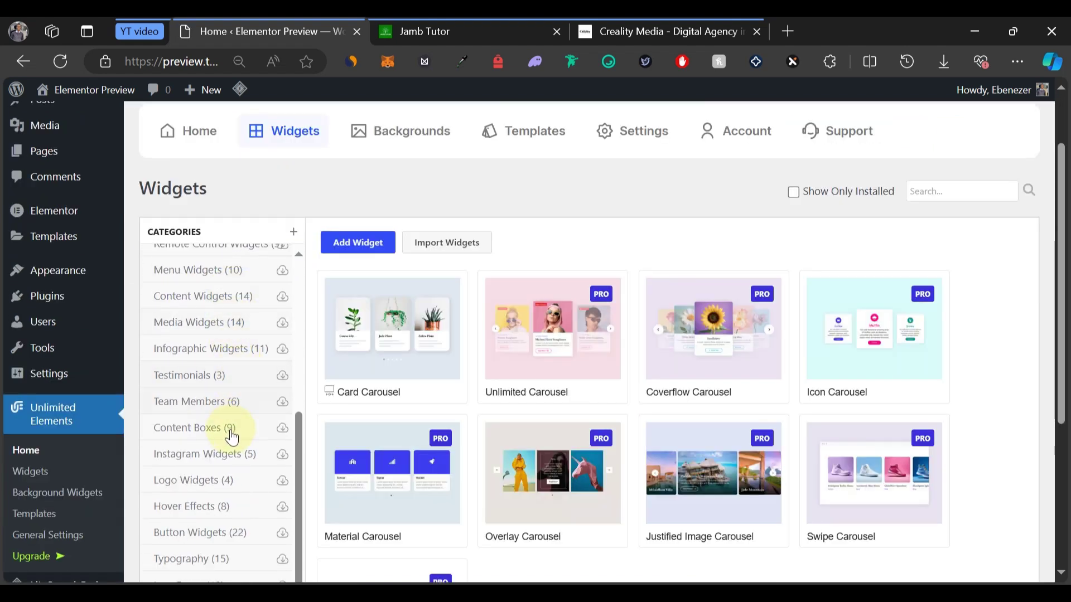
{"action": "scroll", "coordinate": [231, 438], "scroll_direction": "up", "scroll_amount": 5}
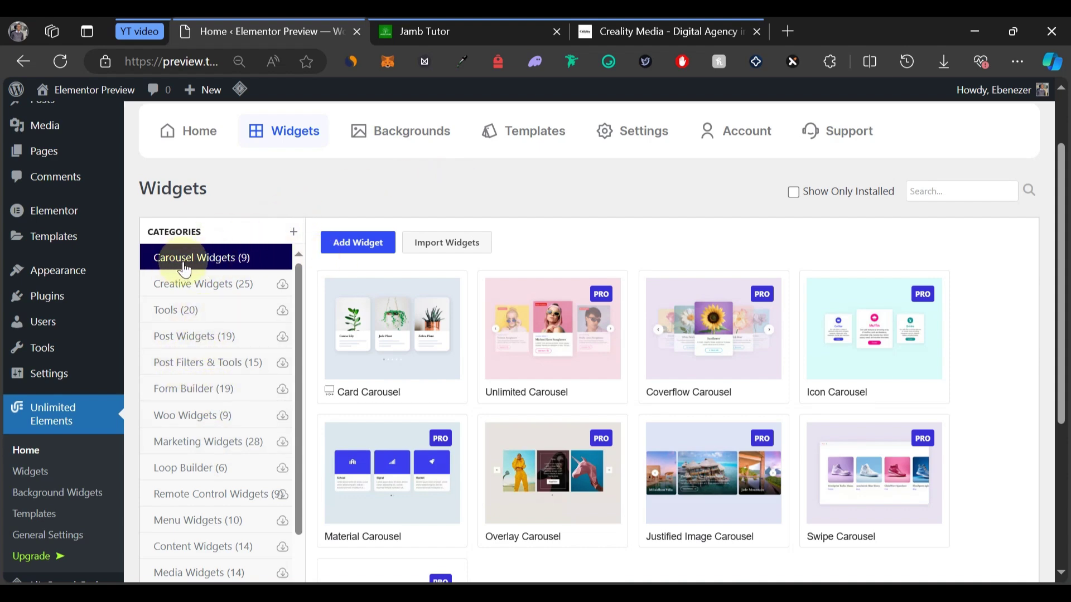
{"action": "scroll", "coordinate": [491, 206], "scroll_direction": "down", "scroll_amount": 2}
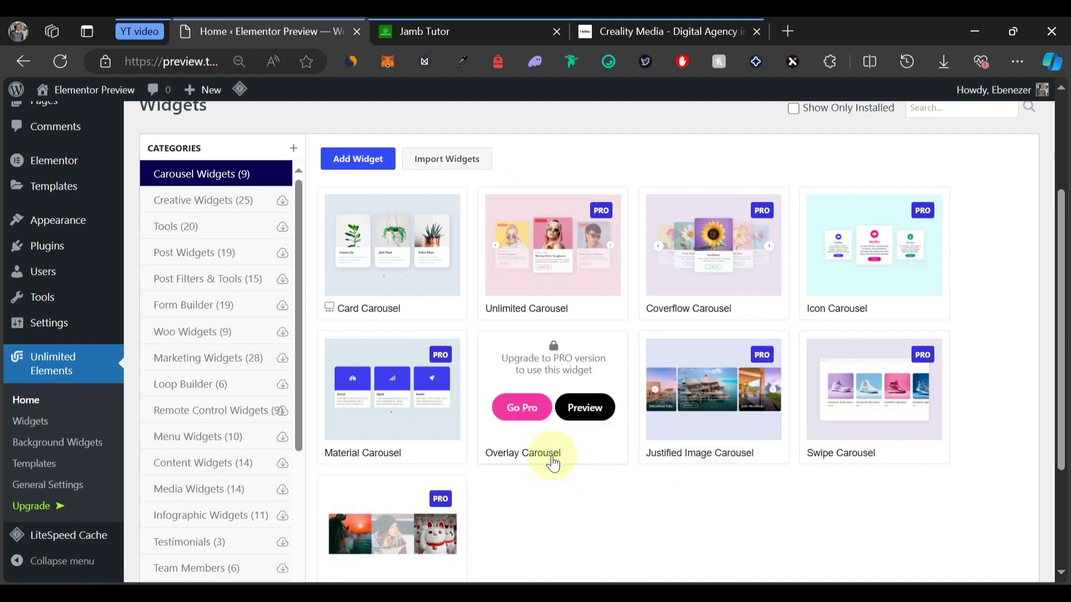
{"action": "mouse_move", "coordinate": [413, 240]}
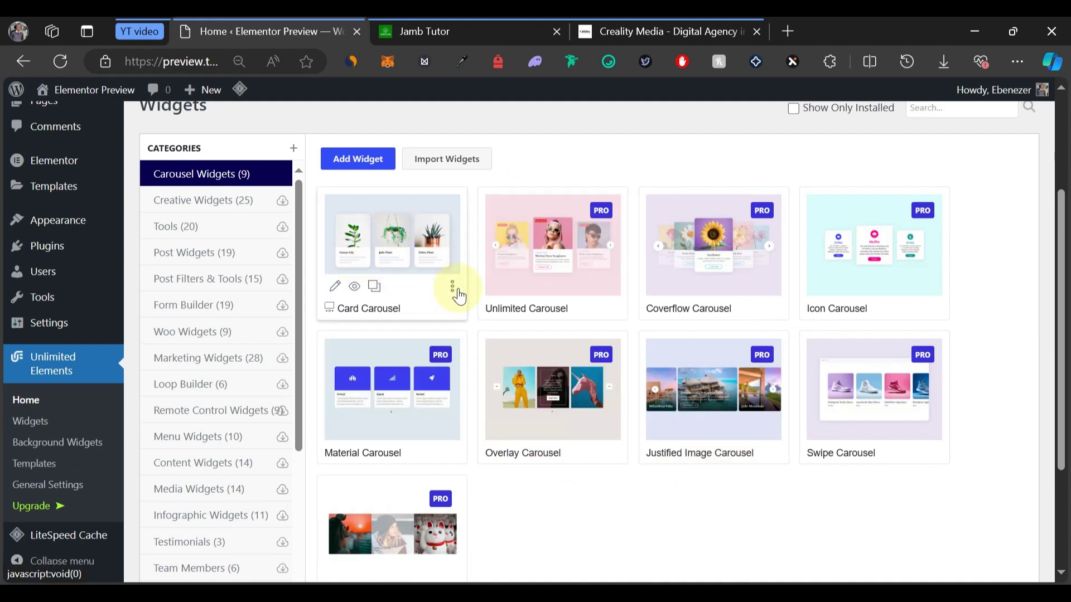
{"action": "left_click", "coordinate": [452, 287]}
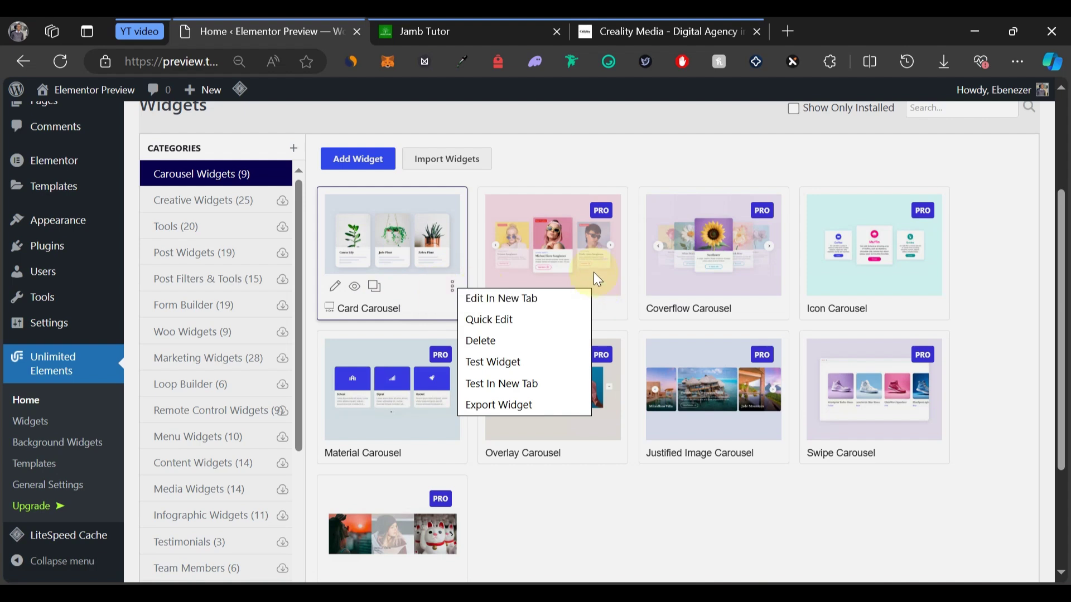
{"action": "left_click", "coordinate": [591, 193]}
Compare the free and pro widgets in the Creative Widgets category, then return to Carousel Widgets
{"action": "left_click", "coordinate": [196, 207]}
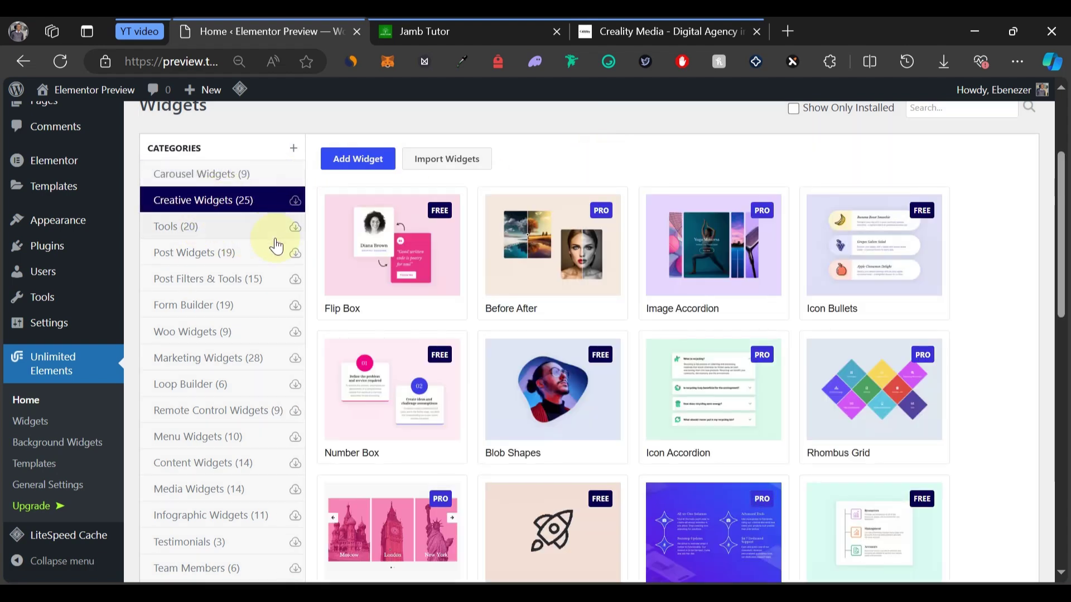
{"action": "mouse_move", "coordinate": [404, 262]}
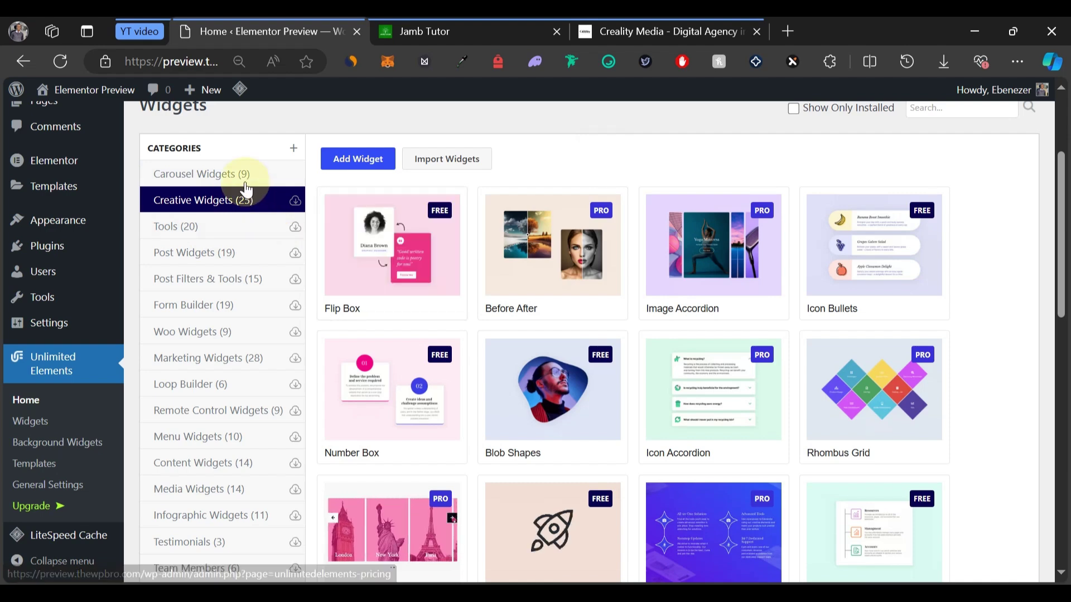
{"action": "left_click", "coordinate": [276, 176]}
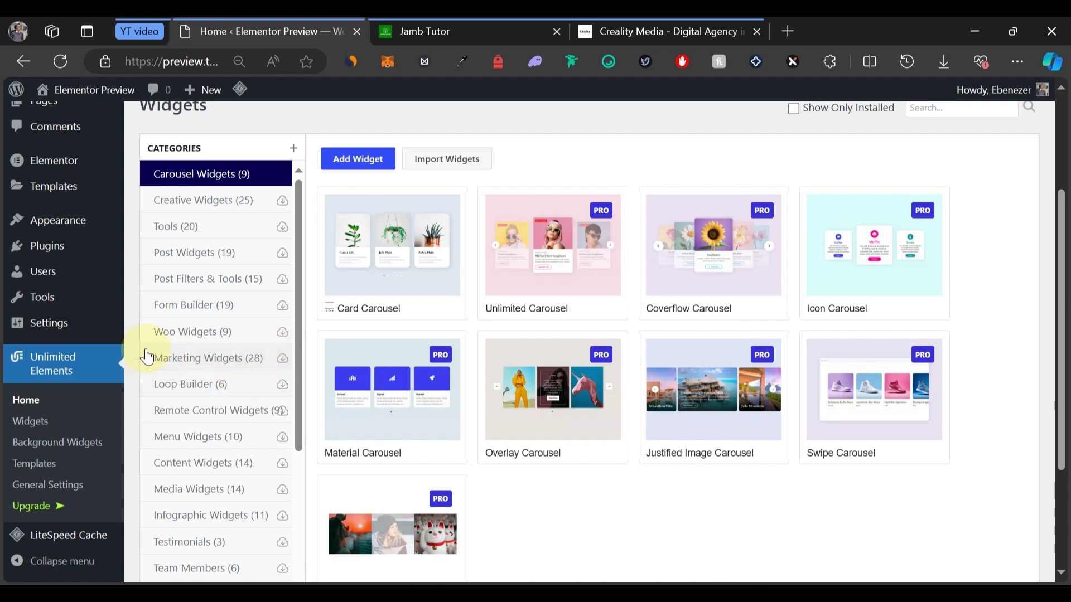
Create a new WordPress page titled "Icon Box"
{"action": "scroll", "coordinate": [81, 234], "scroll_direction": "up", "scroll_amount": 3}
{"action": "mouse_move", "coordinate": [61, 238]}
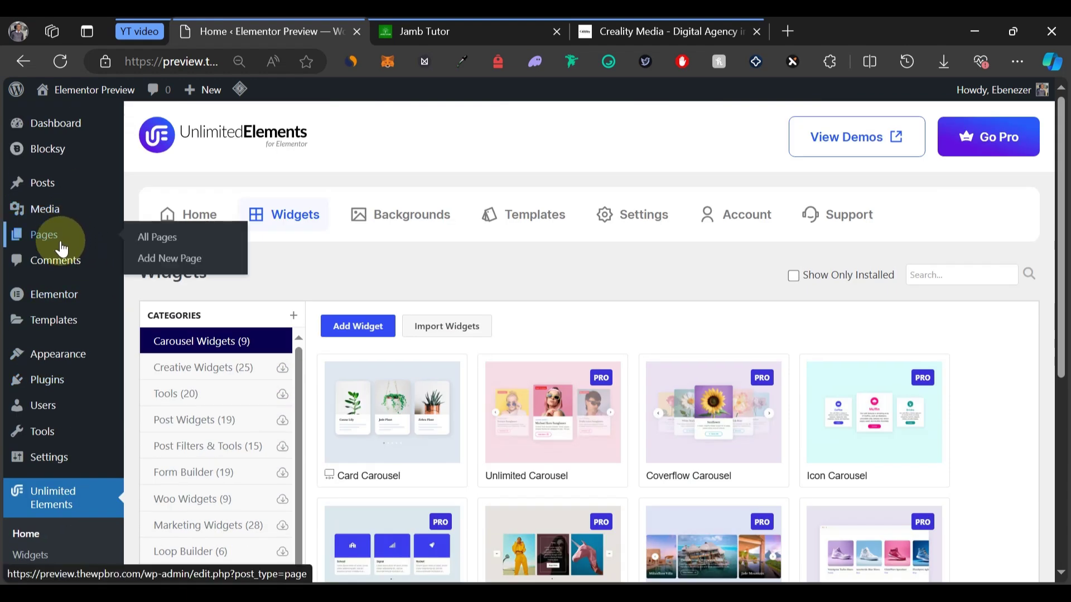
{"action": "left_click", "coordinate": [176, 262]}
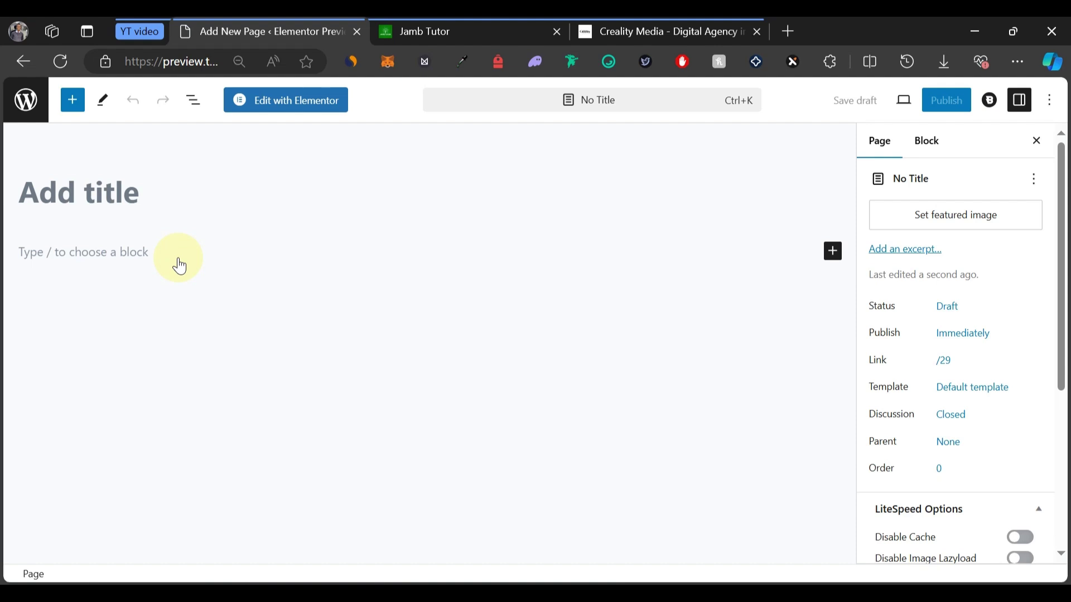
{"action": "type", "text": "Icon Box"}
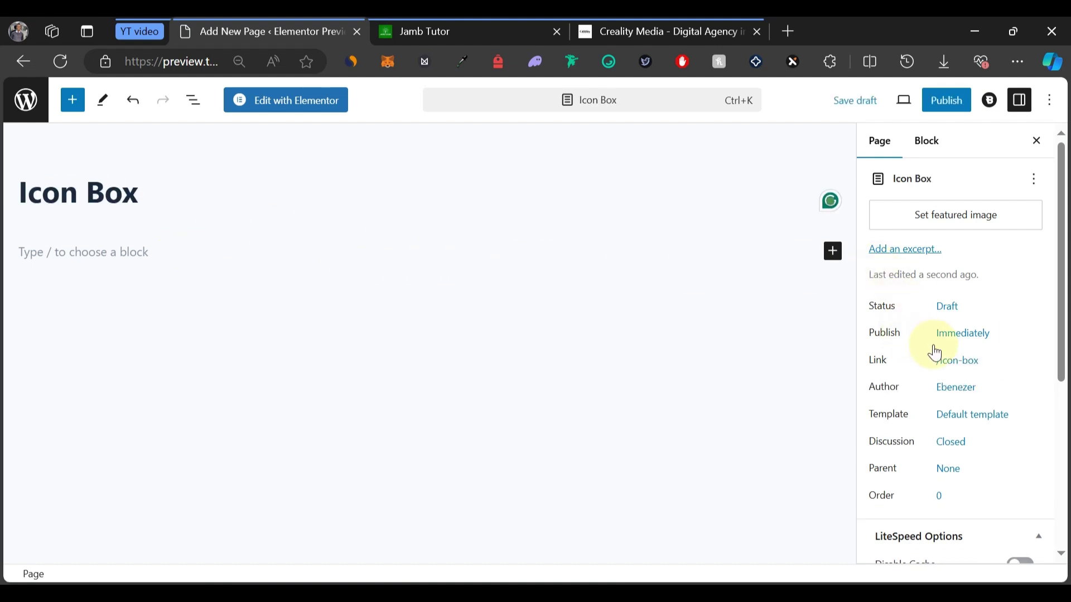
Set the Icon Box page's template to Elementor Full Width
{"action": "left_click", "coordinate": [959, 418]}
{"action": "left_click", "coordinate": [903, 534]}
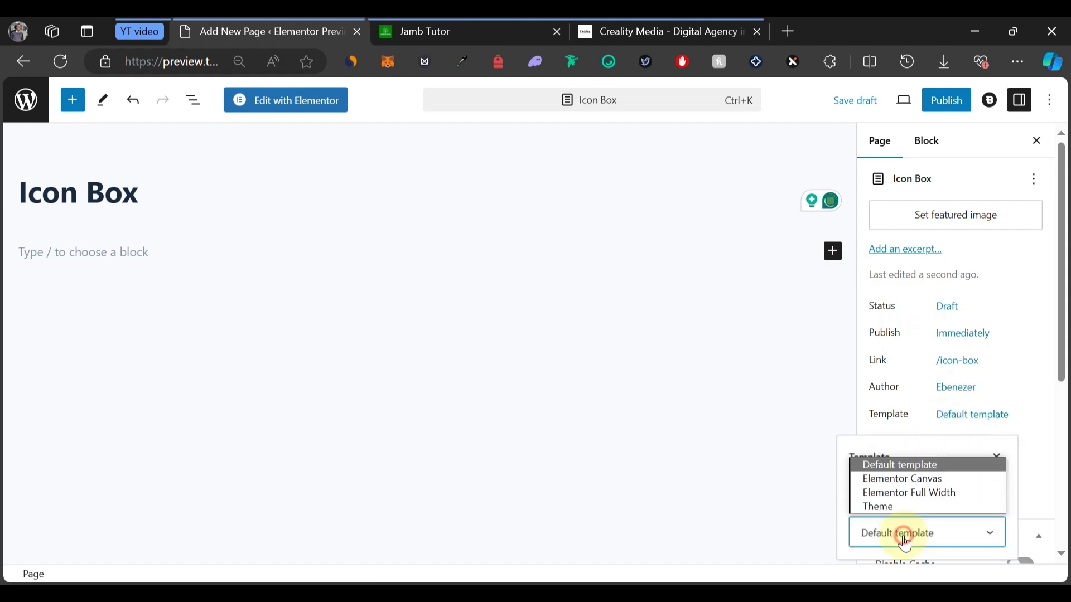
{"action": "left_click", "coordinate": [922, 493]}
{"action": "left_click", "coordinate": [909, 422]}
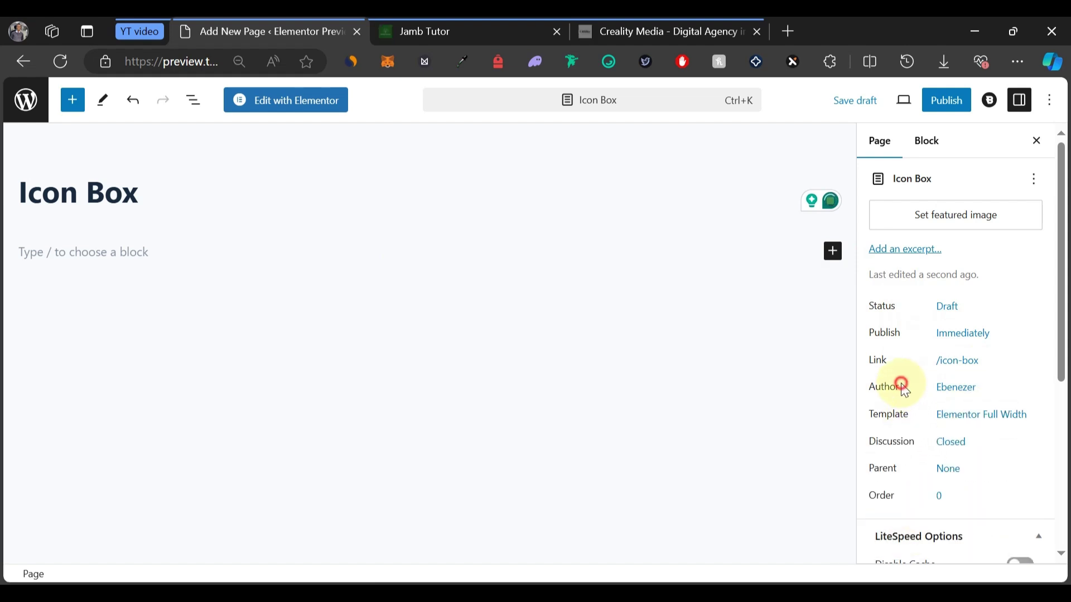
Publish the Icon Box page and open it in the Elementor editor
{"action": "left_click", "coordinate": [956, 110]}
{"action": "left_click", "coordinate": [951, 106]}
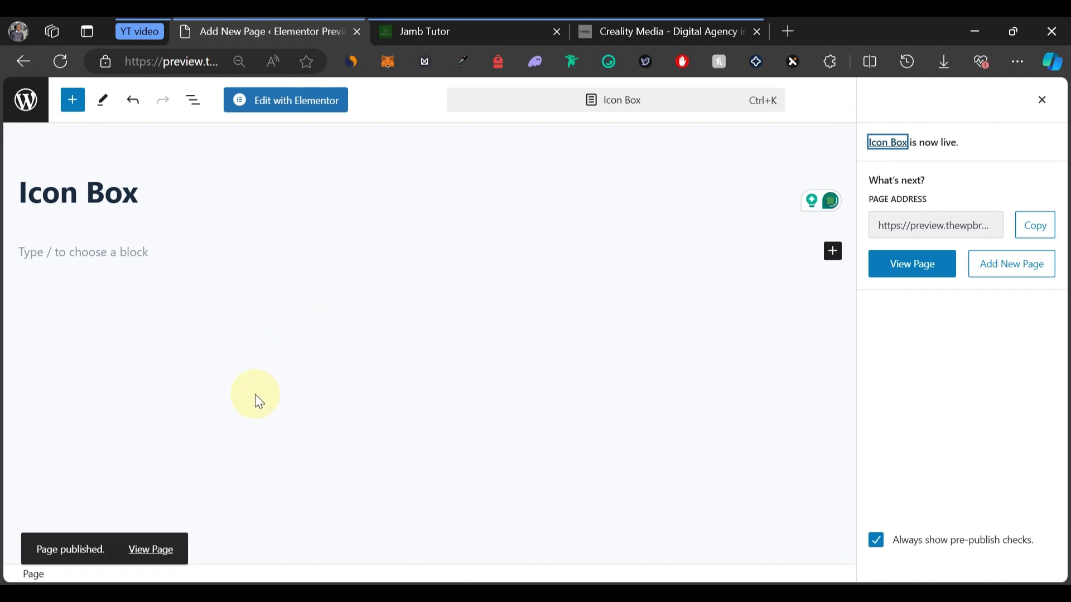
{"action": "left_click", "coordinate": [269, 114]}
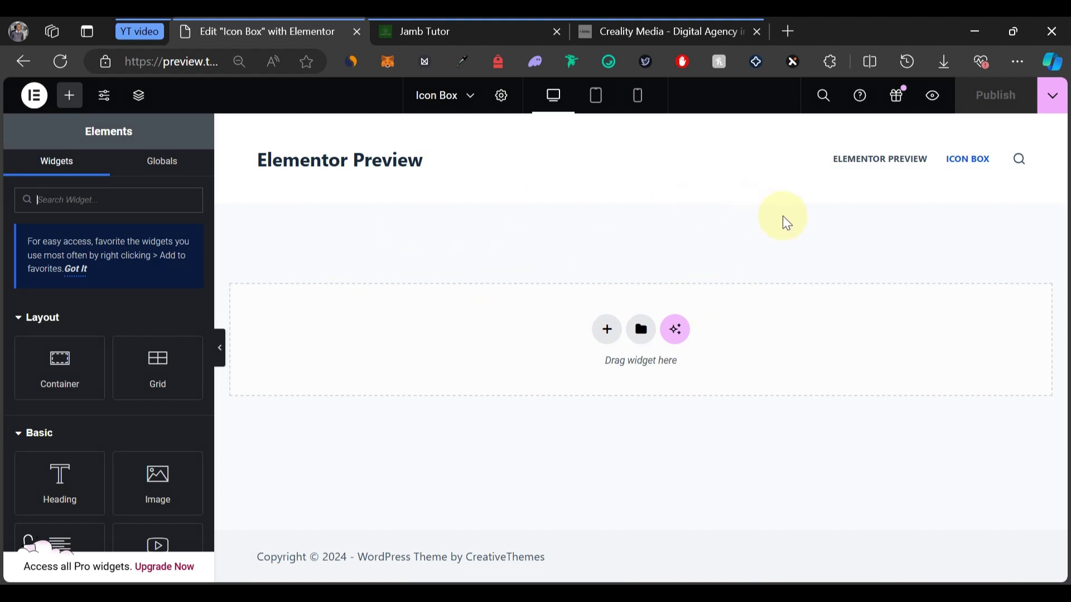
Review the card layout of the Study Groups carousel on the Jamb Tutor site as a reference
{"action": "left_click", "coordinate": [439, 32]}
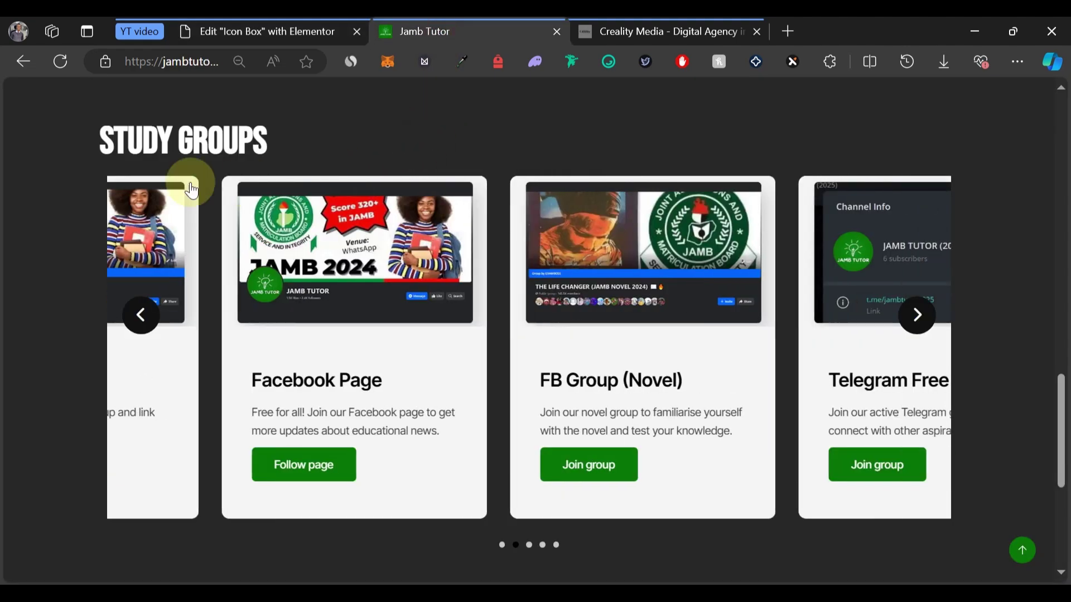
{"action": "scroll", "coordinate": [109, 159], "scroll_direction": "up", "scroll_amount": 1}
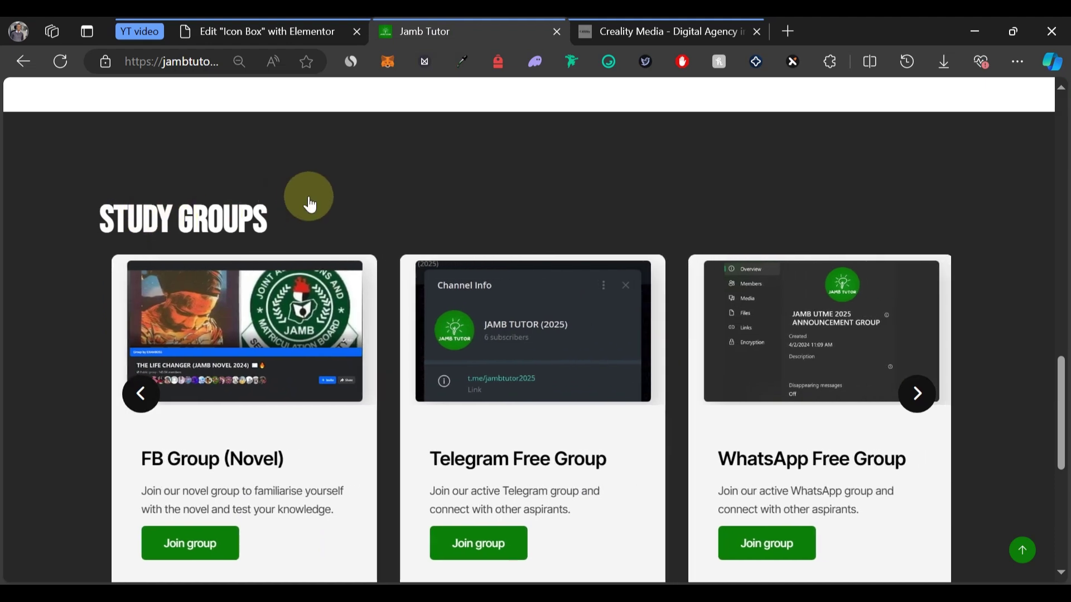
{"action": "scroll", "coordinate": [234, 262], "scroll_direction": "down", "scroll_amount": 1}
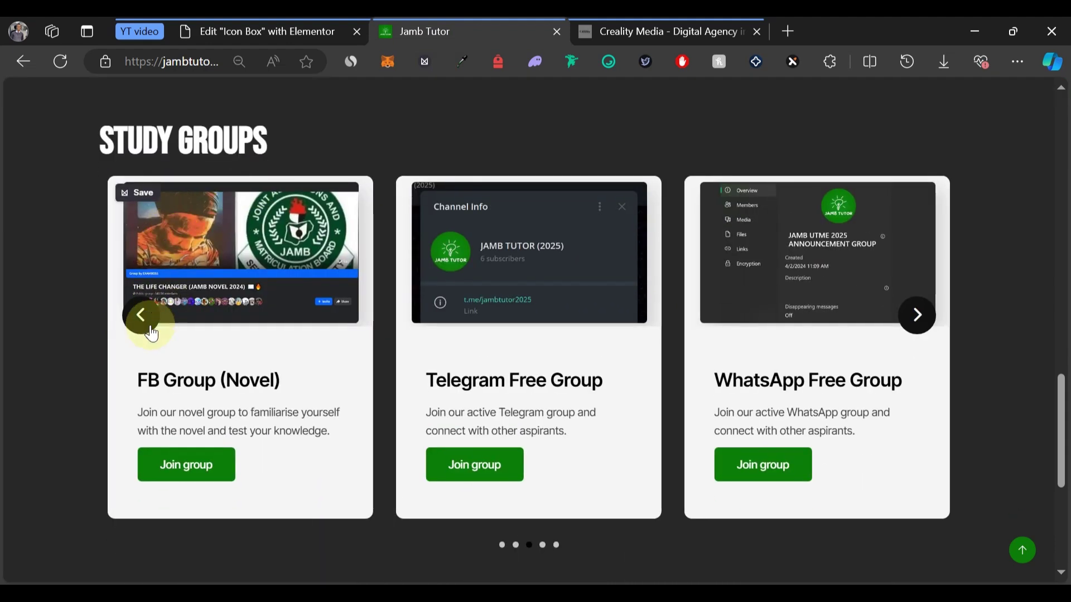
Back in the Elementor editor, add a single Flexbox container with a vertical column structure to the Icon Box page
{"action": "left_click", "coordinate": [269, 32]}
{"action": "left_click", "coordinate": [610, 333]}
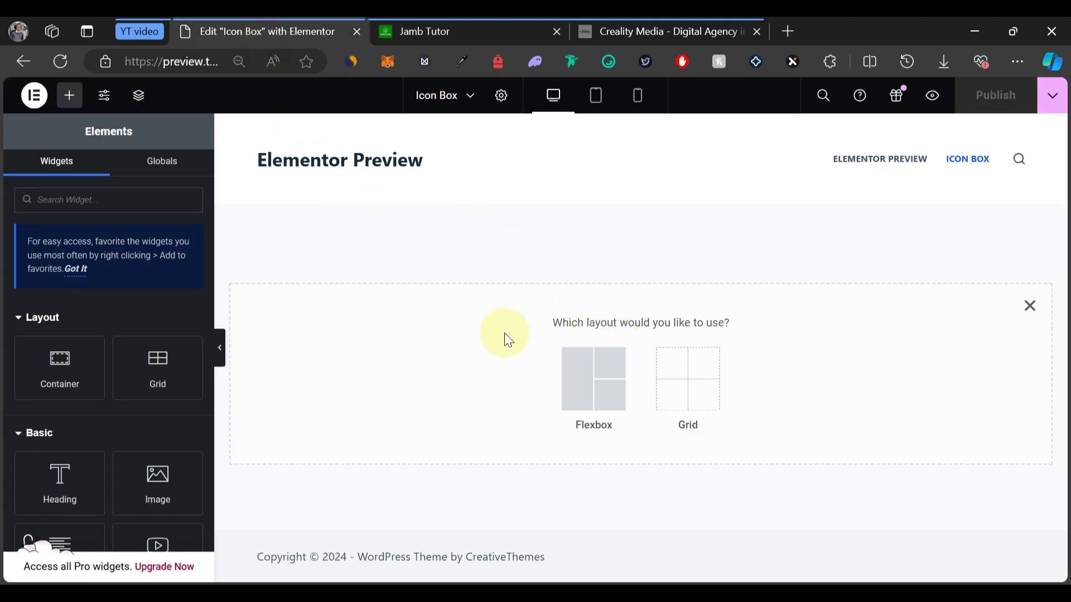
{"action": "left_click", "coordinate": [566, 379]}
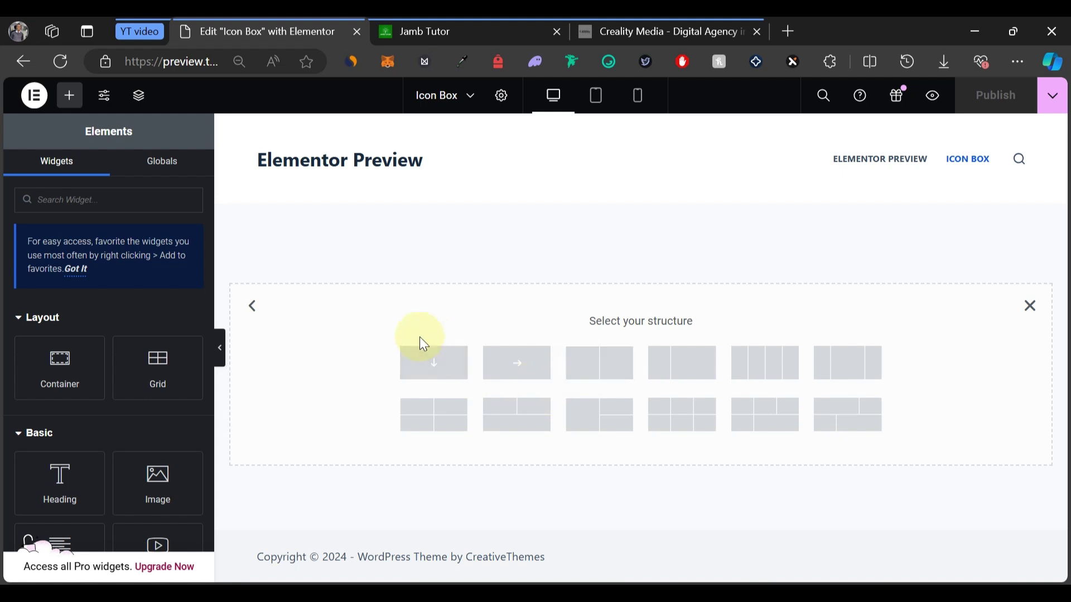
{"action": "left_click", "coordinate": [422, 370]}
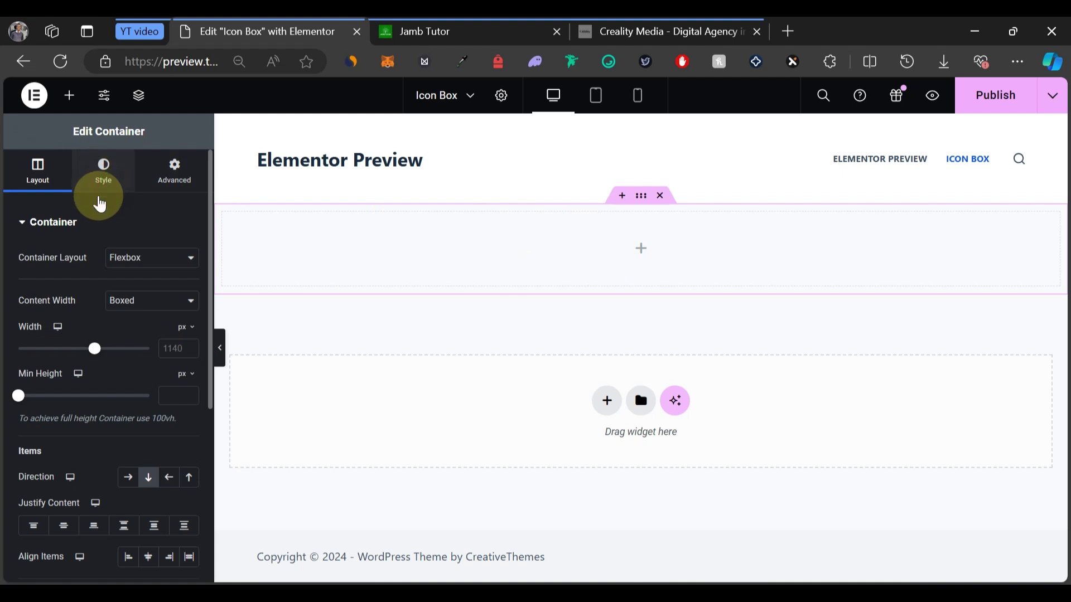
Give the empty container a classic background with the color 1a1a1a
{"action": "left_click", "coordinate": [110, 189]}
{"action": "left_click", "coordinate": [126, 300]}
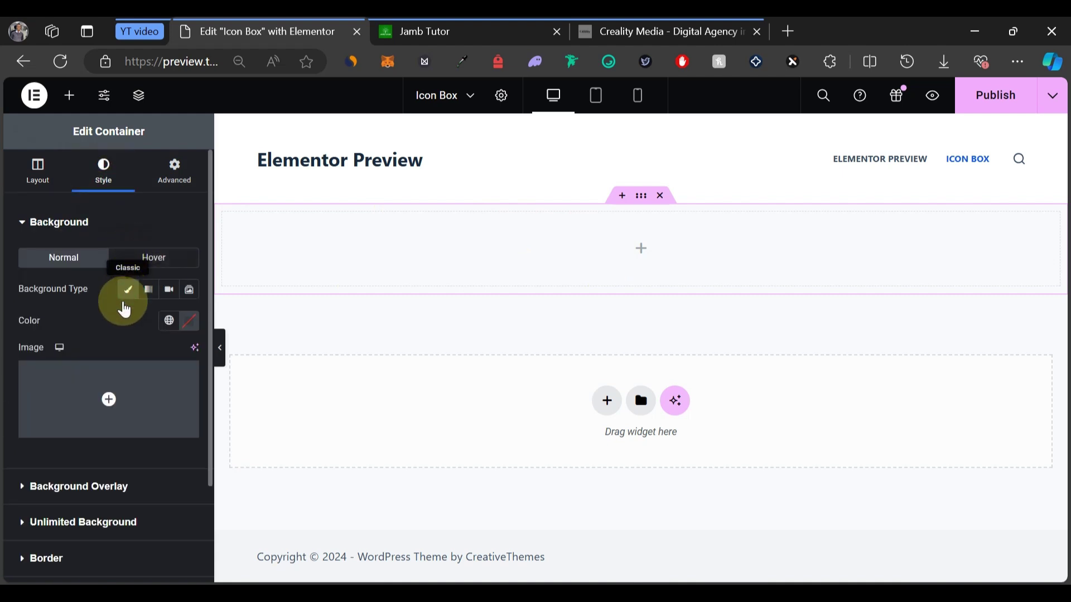
{"action": "left_click", "coordinate": [189, 320]}
{"action": "type", "text": "1a"}
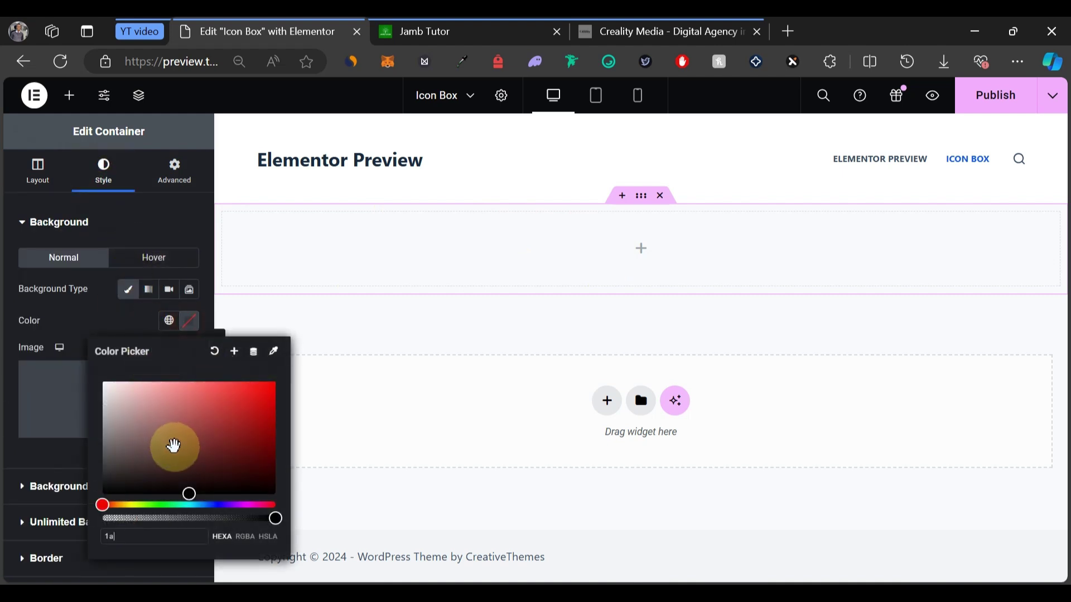
{"action": "type", "text": "1a1a"}
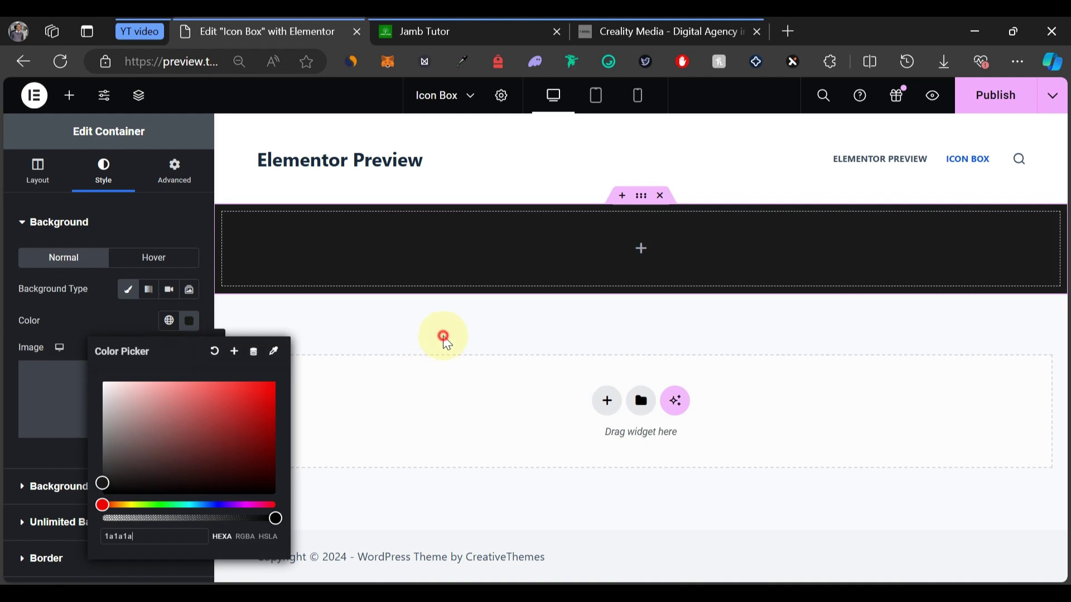
{"action": "left_click", "coordinate": [444, 337]}
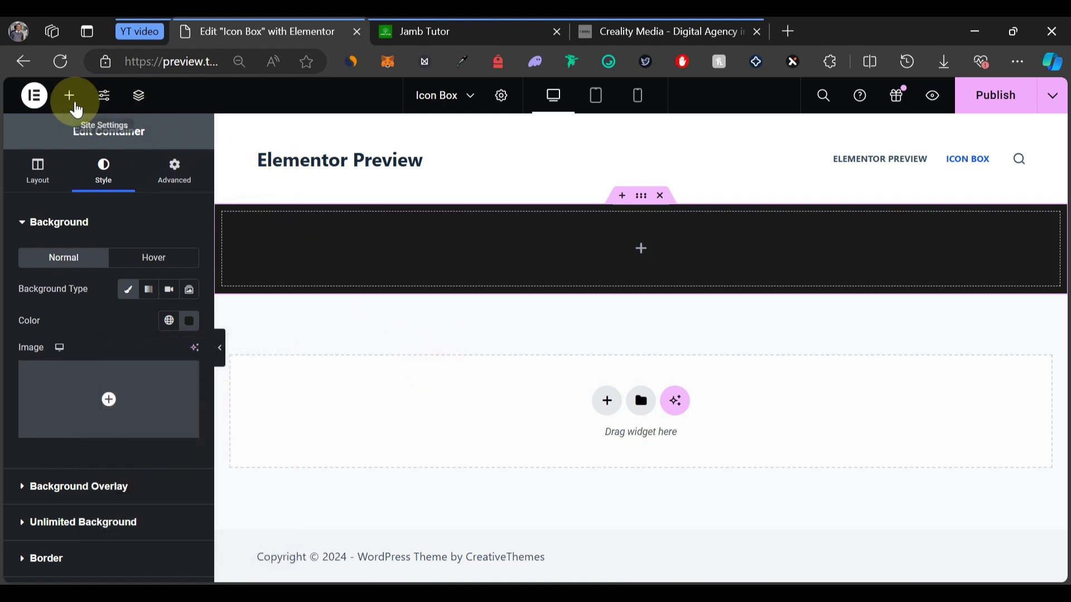
Add a Heading widget to the dark container and set its title to "Our Services"
{"action": "left_click", "coordinate": [71, 102]}
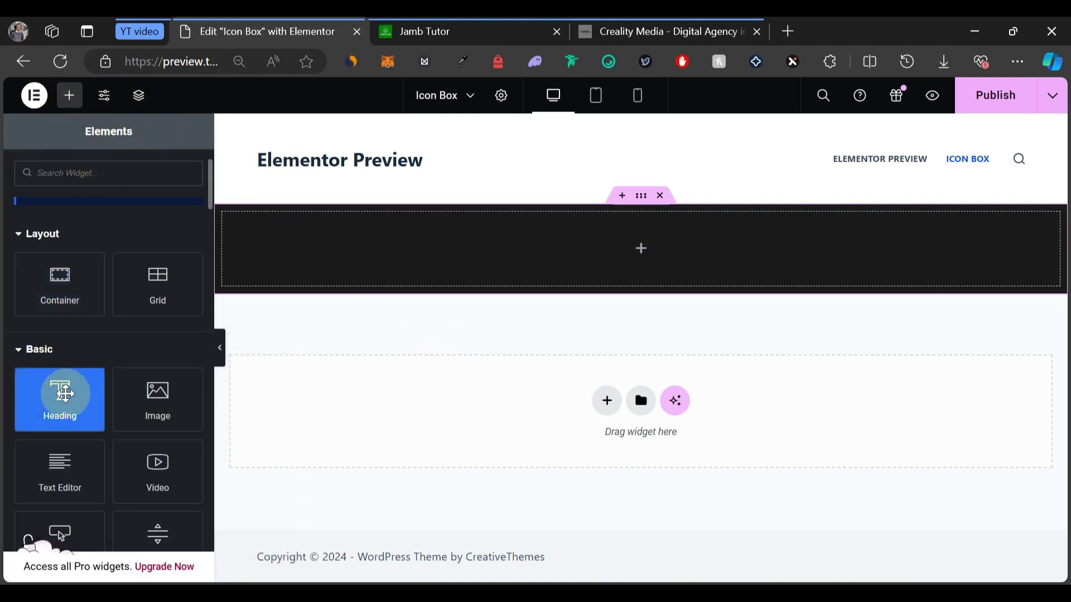
{"action": "left_click_drag", "start_coordinate": [65, 394], "coordinate": [477, 232]}
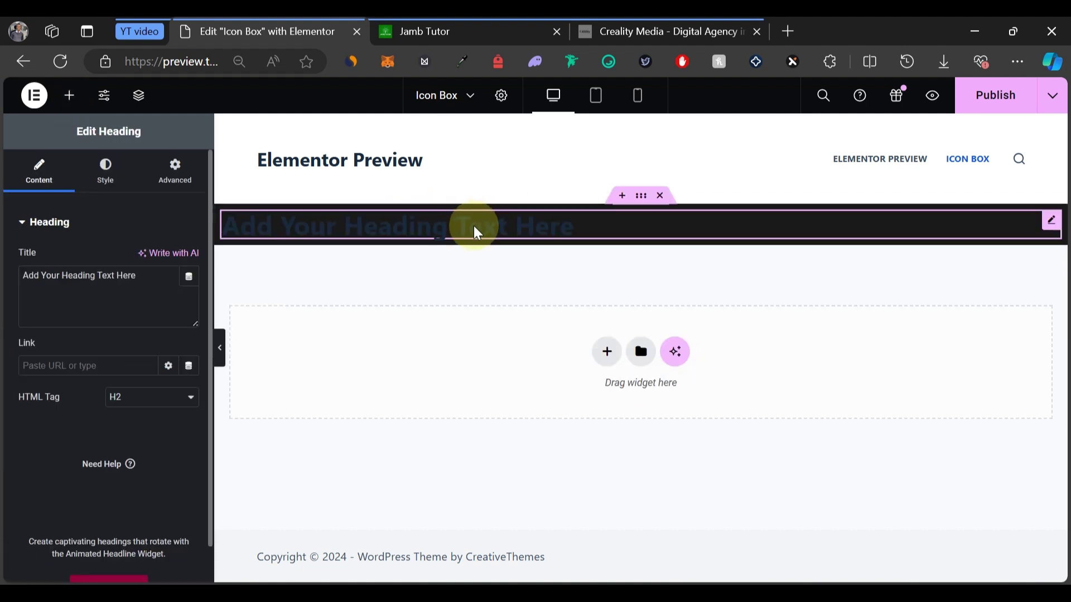
{"action": "triple_click", "coordinate": [111, 290]}
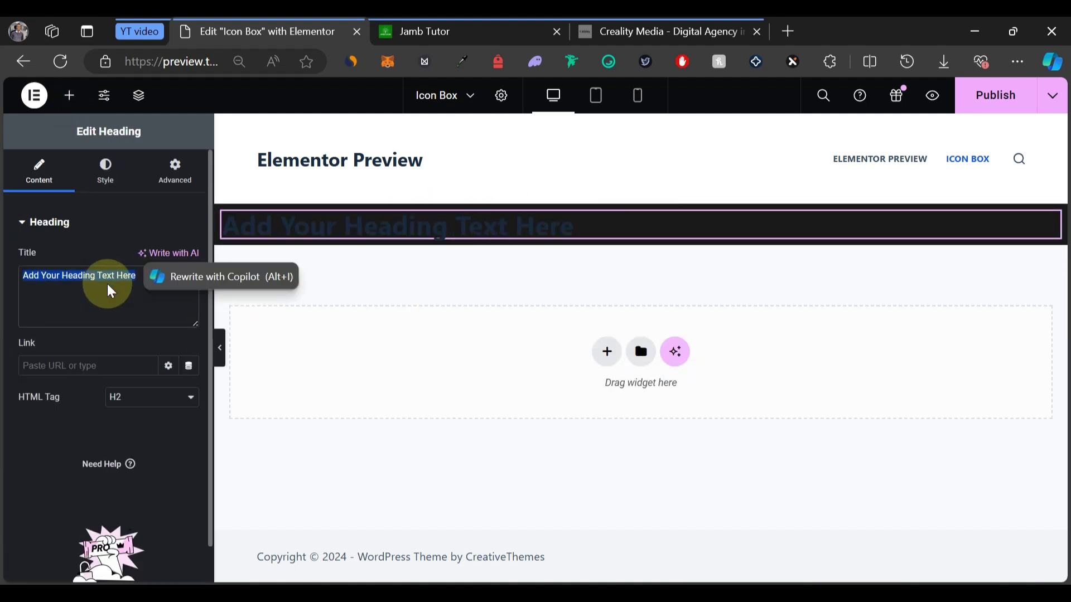
{"action": "type", "text": "Our Services"}
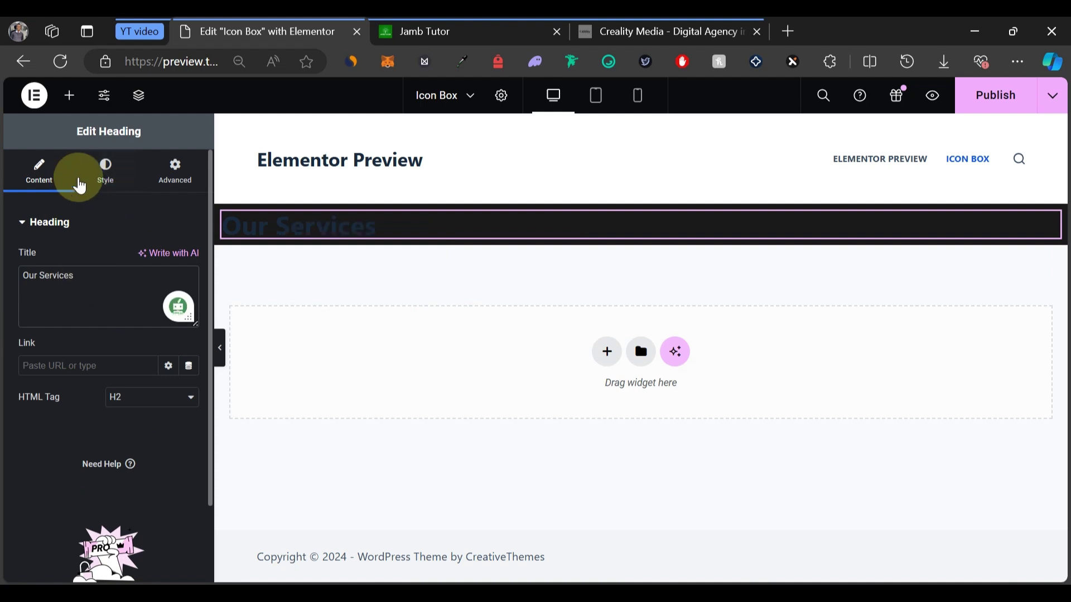
Set the Our Services heading's text color to white, #FFFFFF
{"action": "left_click", "coordinate": [110, 178]}
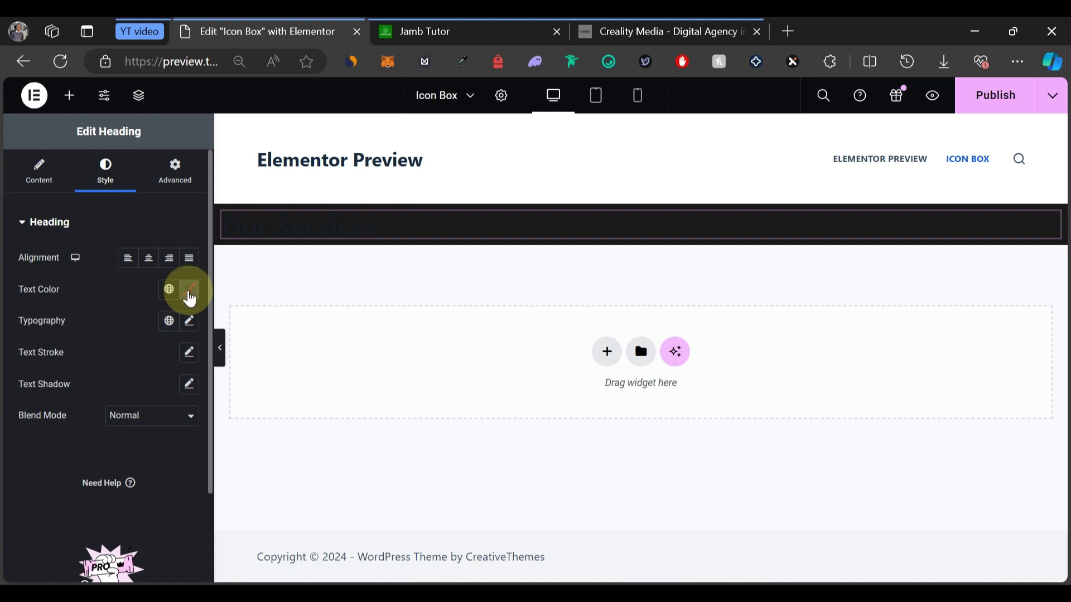
{"action": "left_click", "coordinate": [189, 290]}
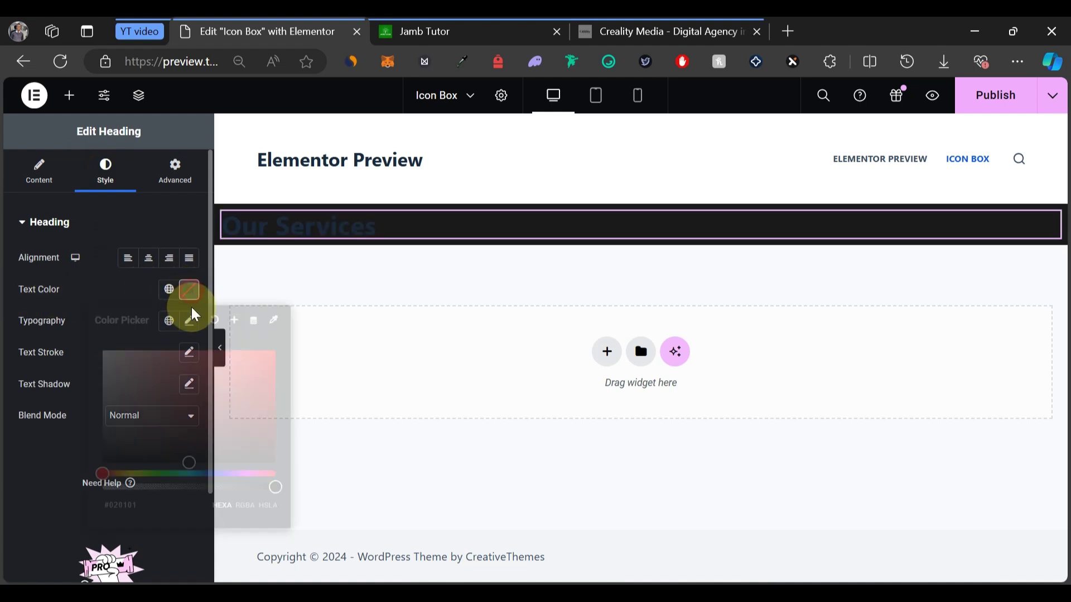
{"action": "left_click_drag", "start_coordinate": [147, 375], "coordinate": [53, 295]}
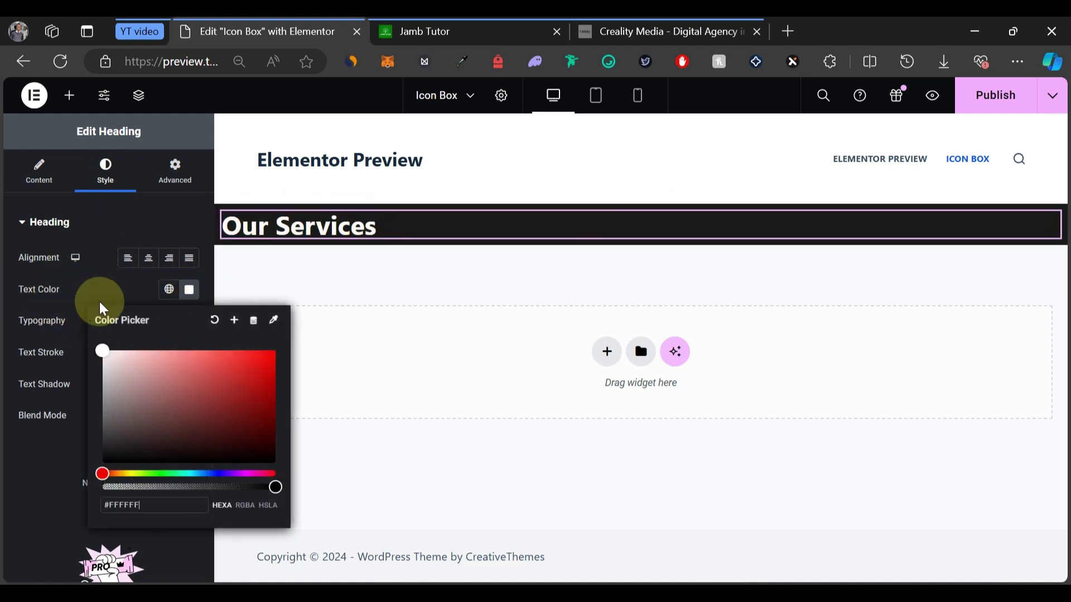
{"action": "left_click", "coordinate": [90, 287]}
Set the Our Services heading's typography to the Bebas Neue font family at a size of 50 px
{"action": "left_click", "coordinate": [190, 321]}
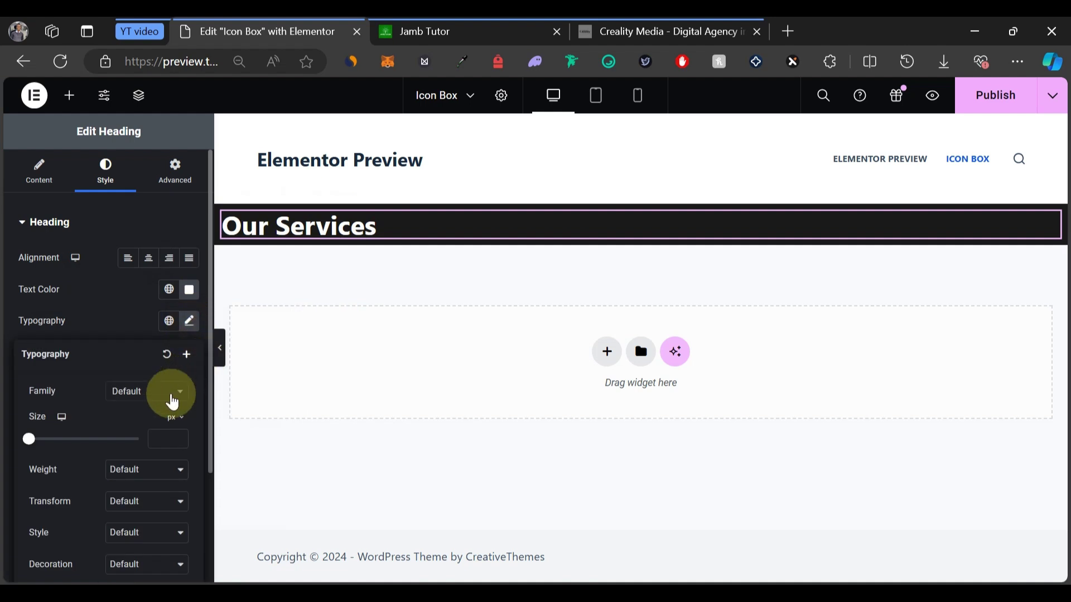
{"action": "left_click", "coordinate": [164, 396]}
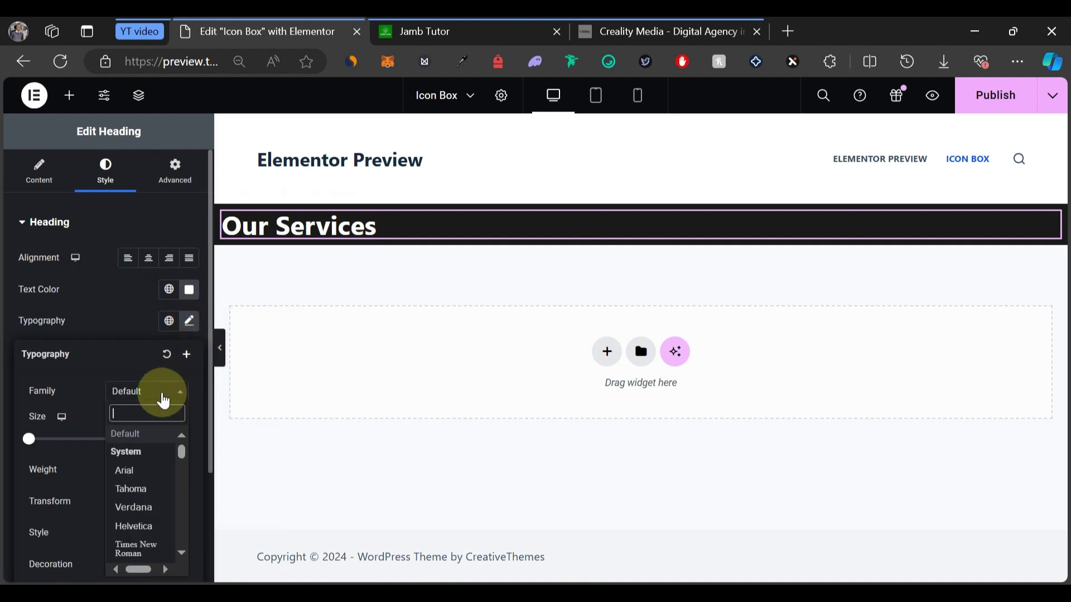
{"action": "type", "text": "be"}
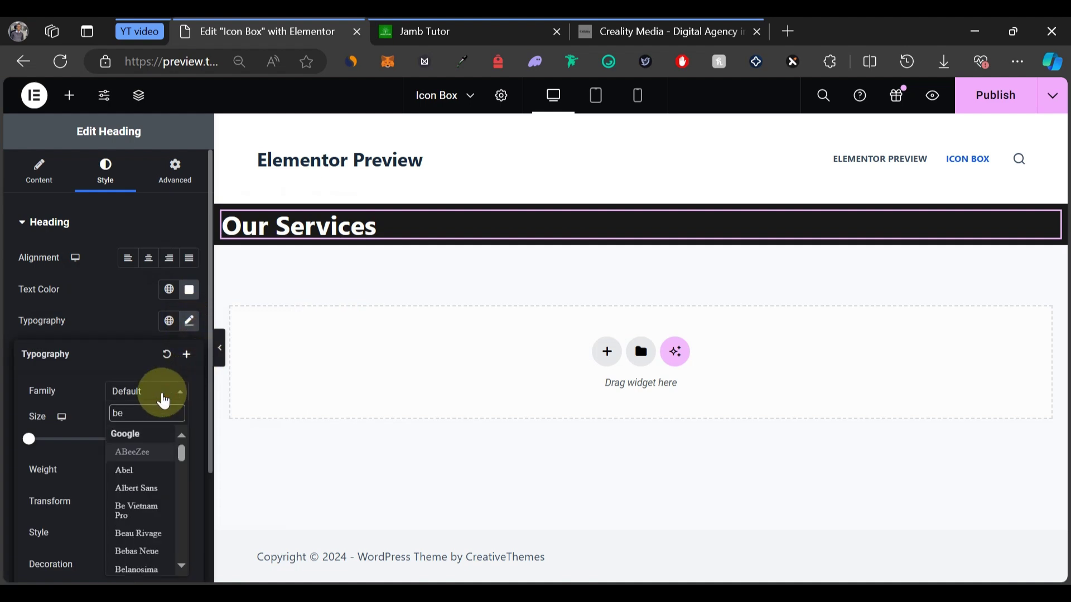
{"action": "type", "text": "ba"}
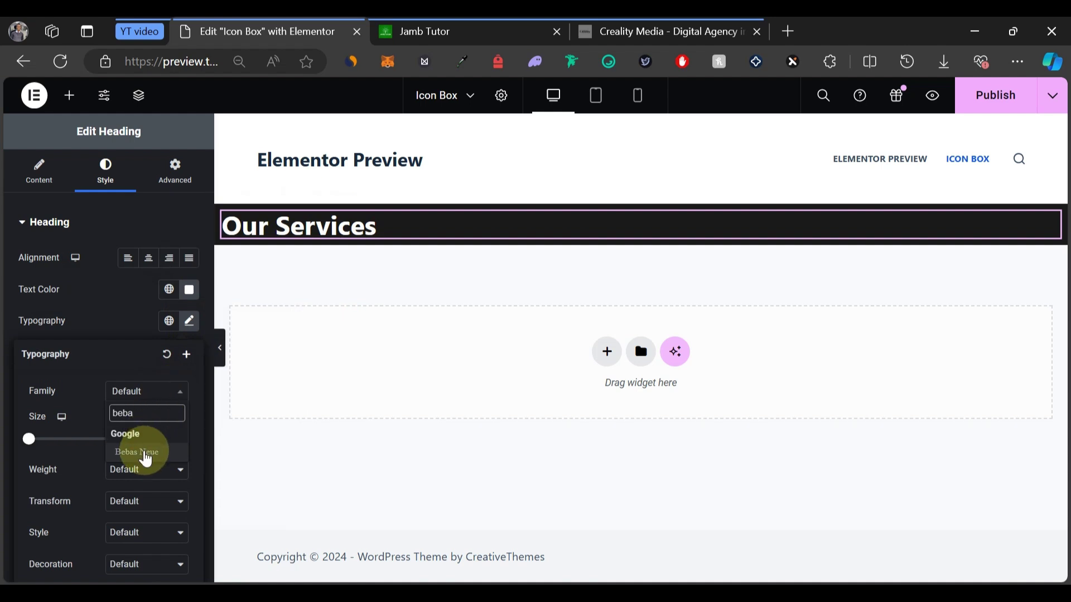
{"action": "left_click", "coordinate": [124, 459]}
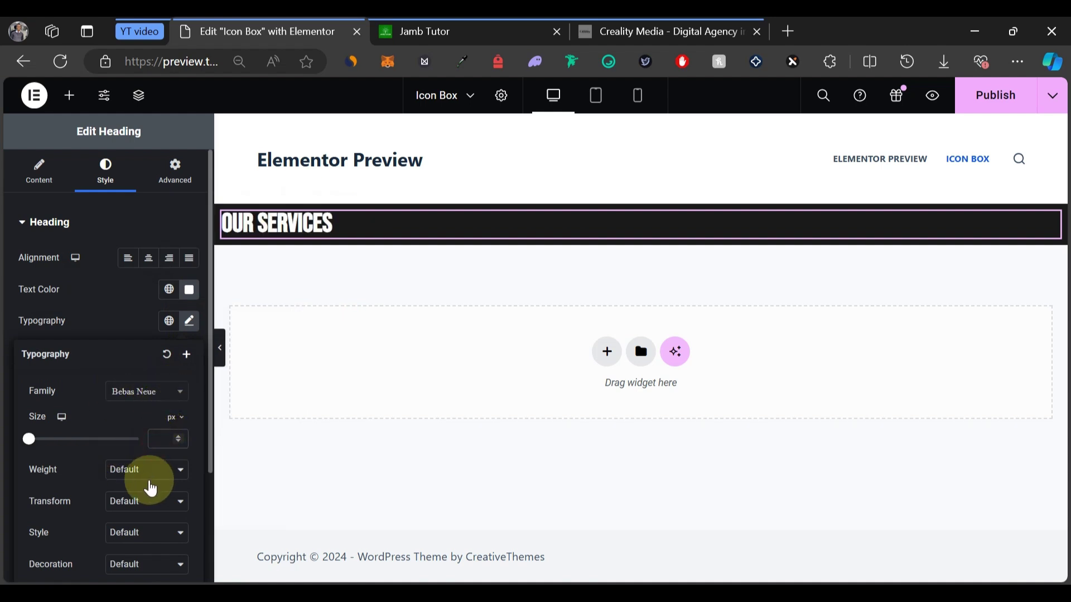
{"action": "type", "text": "50"}
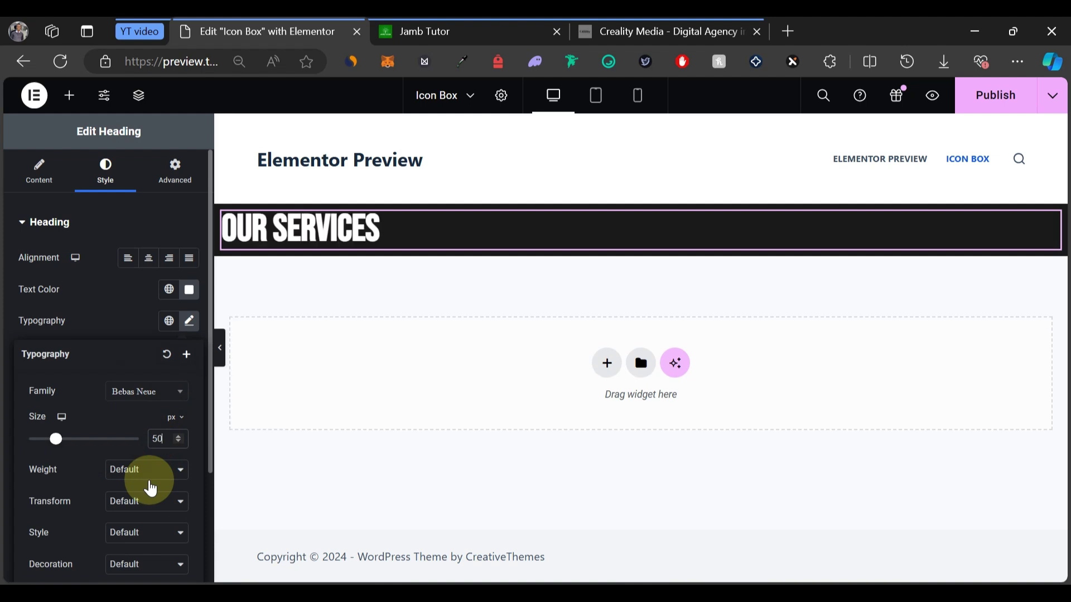
{"action": "left_click", "coordinate": [103, 312]}
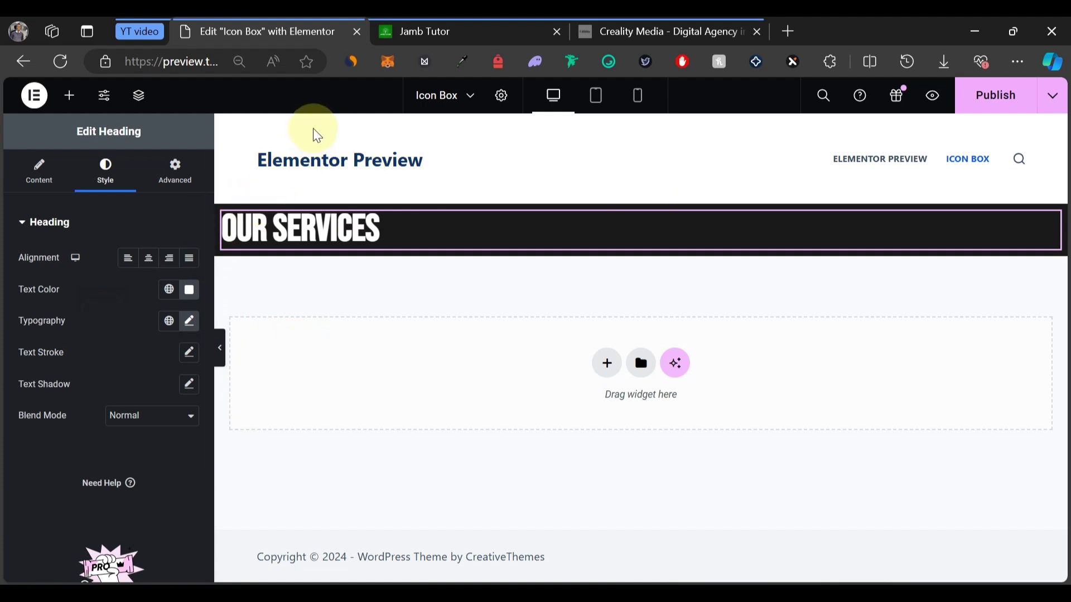
Find the Card Carousel widget and place it below the Our Services heading in the same container
{"action": "left_click", "coordinate": [68, 104]}
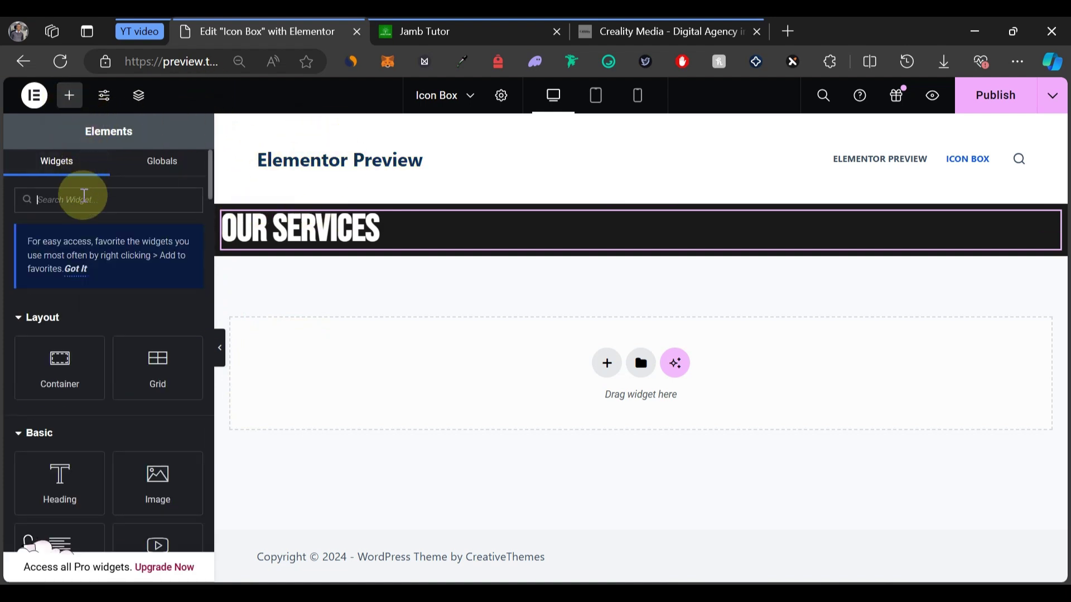
{"action": "type", "text": "car"}
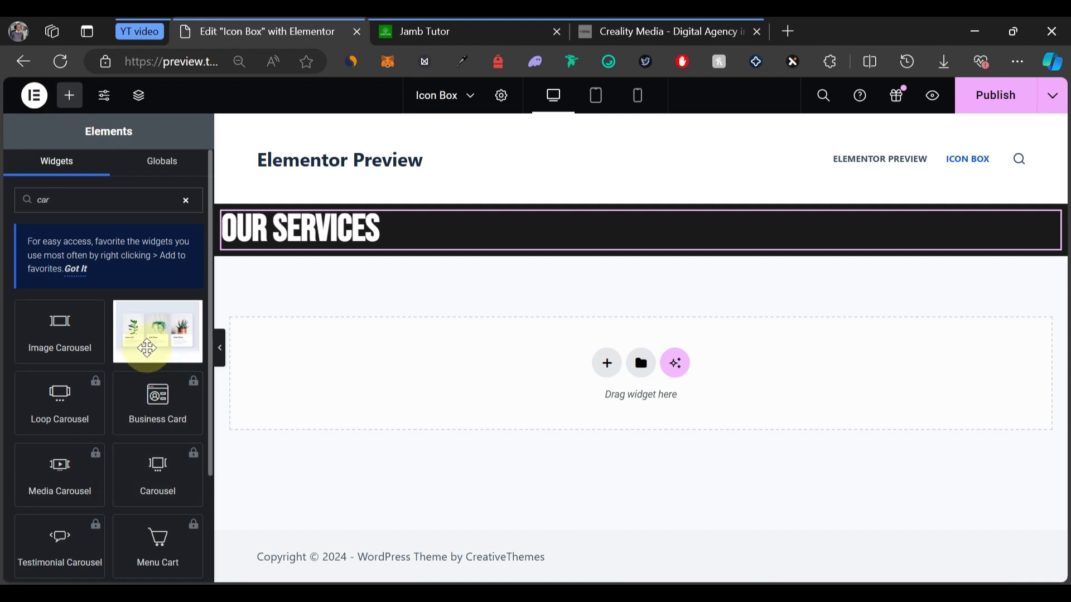
{"action": "left_click_drag", "start_coordinate": [153, 346], "coordinate": [304, 242]}
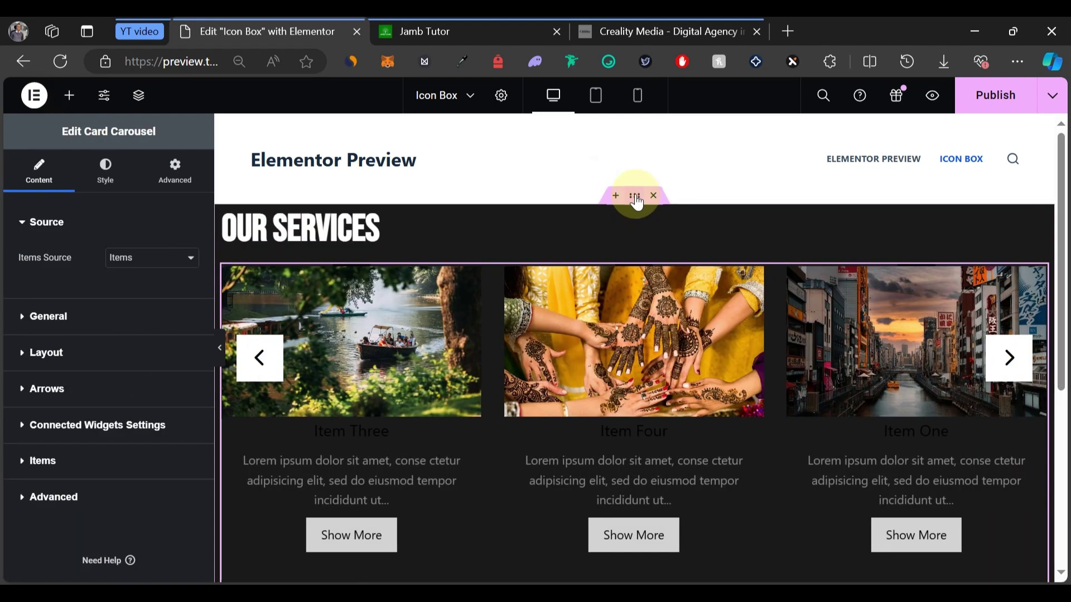
Unlink the container's padding values and set them to 100 px top, 50 px right, 100 px bottom and 50 px left
{"action": "left_click", "coordinate": [635, 196]}
{"action": "left_click", "coordinate": [179, 176]}
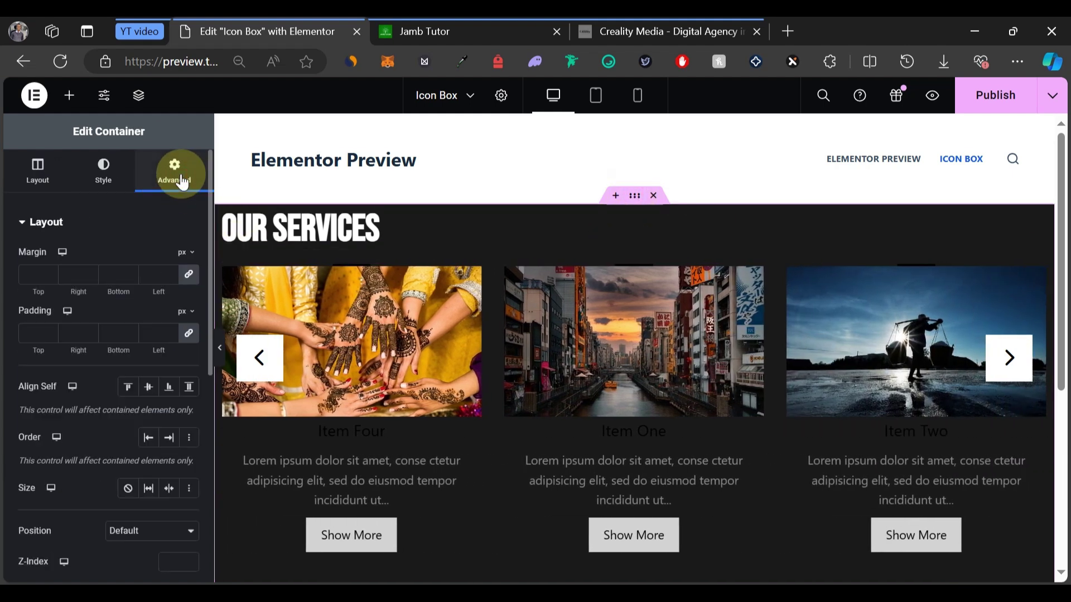
{"action": "left_click", "coordinate": [170, 336]}
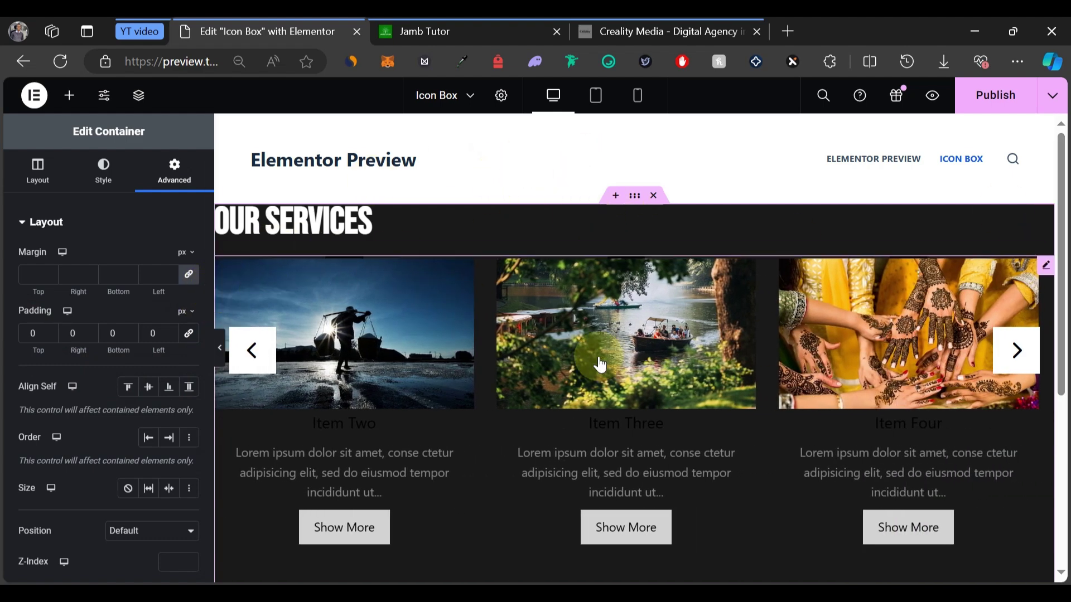
{"action": "left_click", "coordinate": [33, 333]}
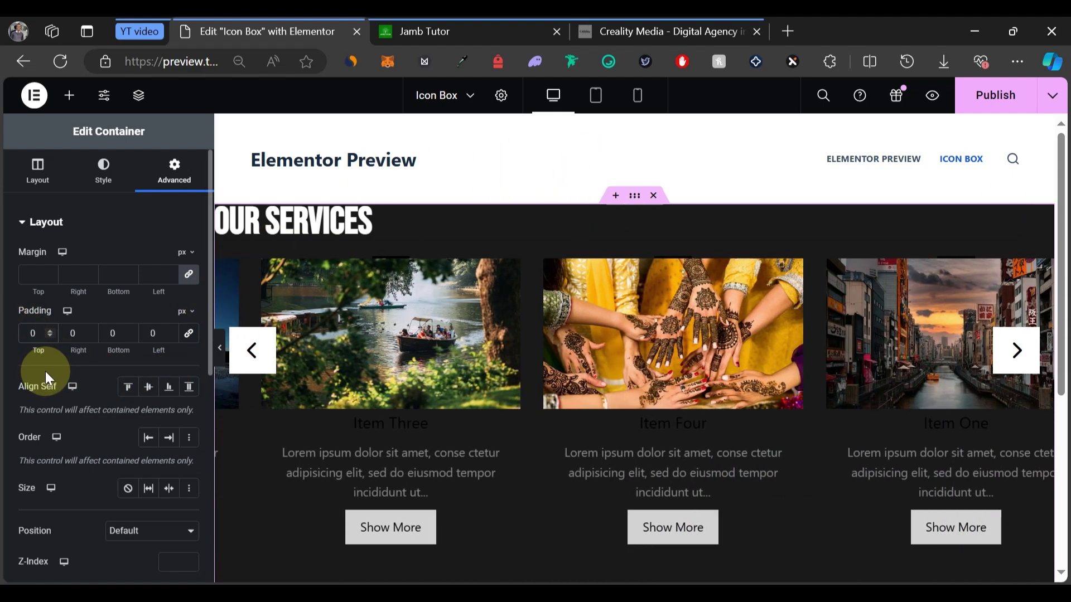
{"action": "type", "text": "100"}
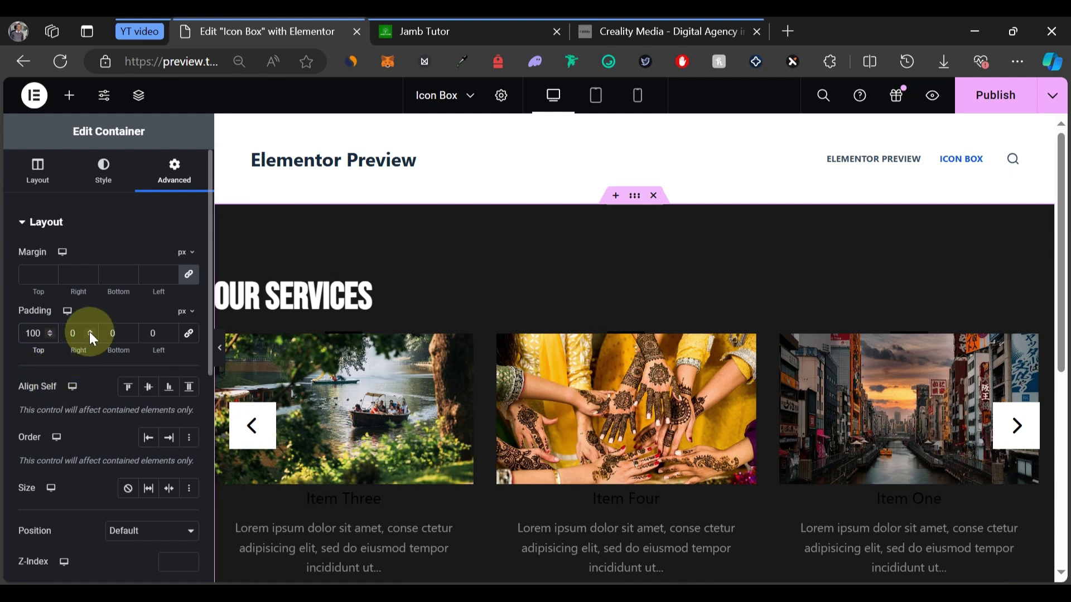
{"action": "left_click", "coordinate": [123, 361]}
{"action": "type", "text": "100"}
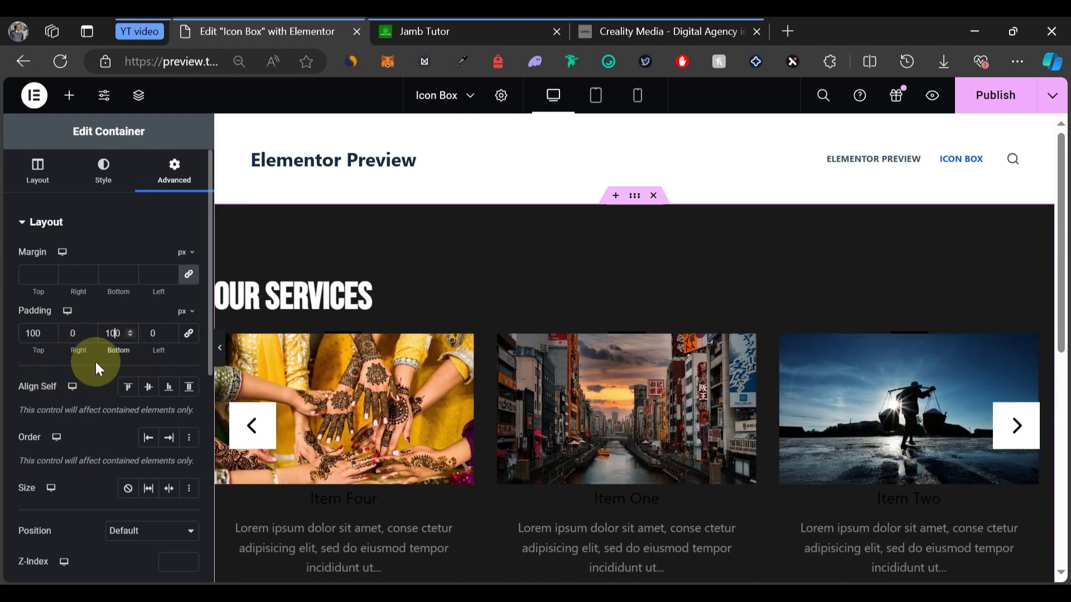
{"action": "left_click", "coordinate": [74, 334]}
{"action": "type", "text": "50"}
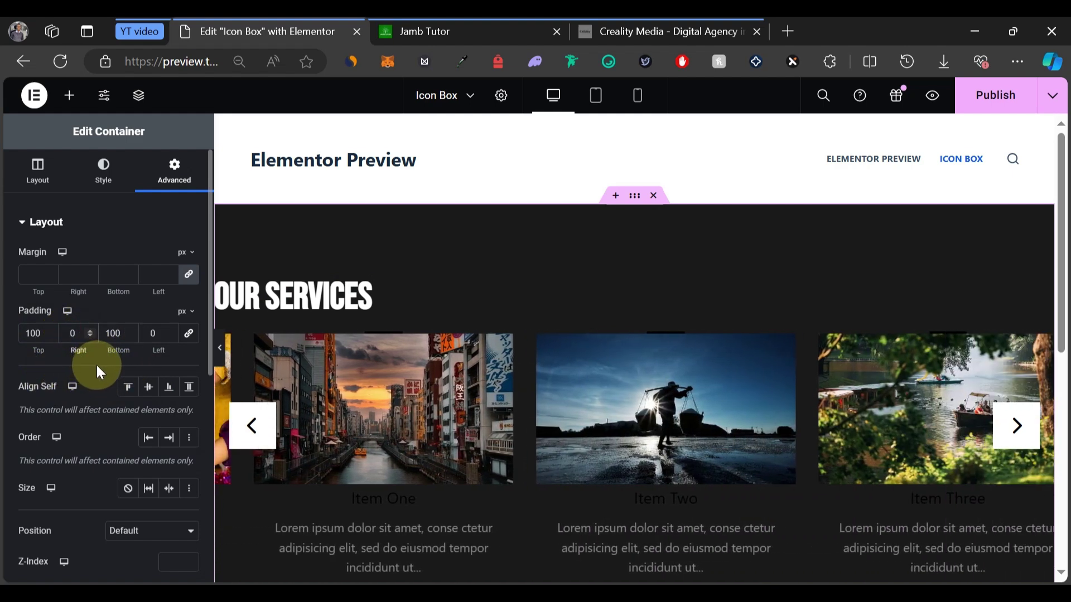
{"action": "left_click", "coordinate": [148, 332]}
{"action": "type", "text": "5"}
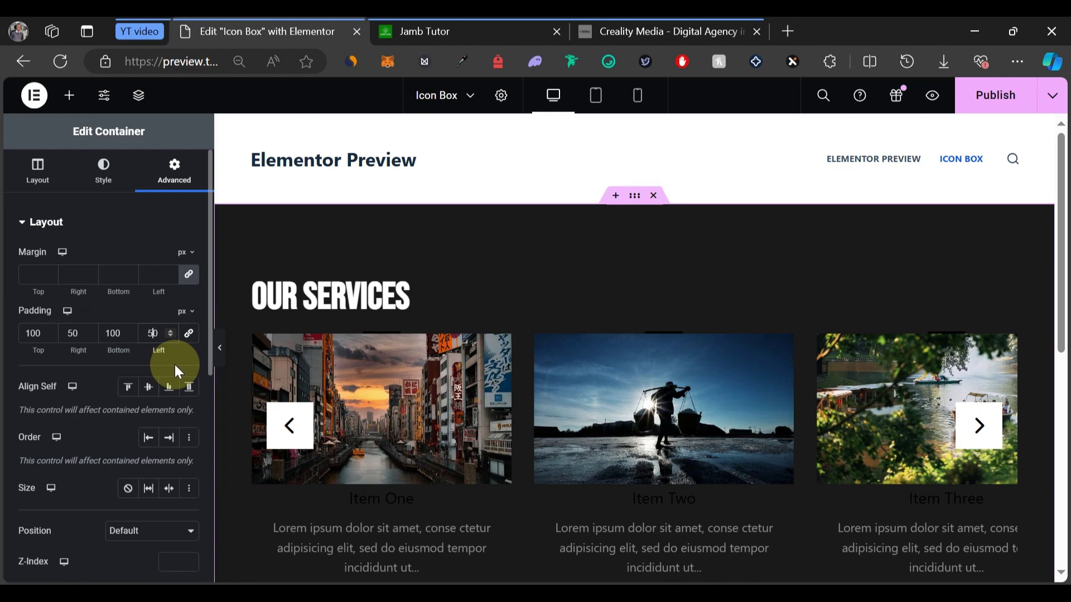
Preview the Our Services section at full width and compare it with the Study Groups carousel on the Jamb Tutor site
{"action": "left_click", "coordinate": [217, 351]}
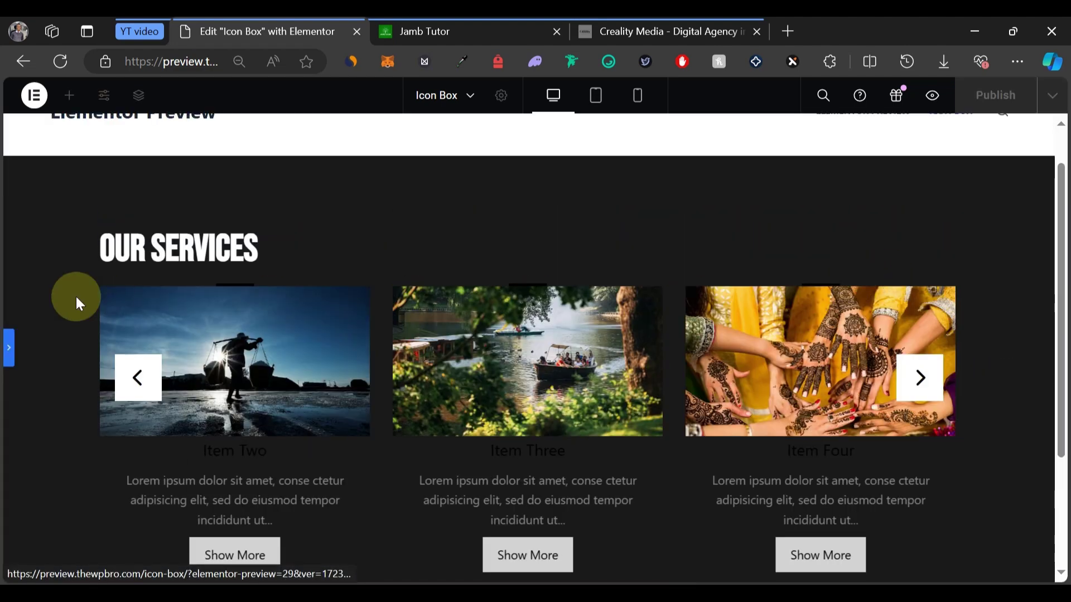
{"action": "left_click", "coordinate": [8, 347]}
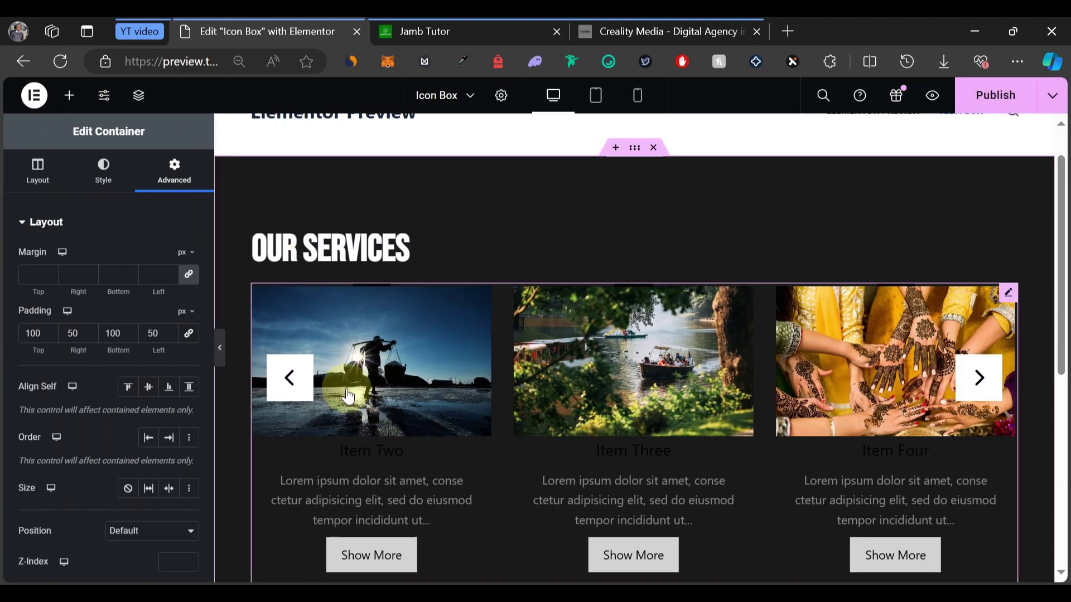
{"action": "scroll", "coordinate": [585, 388], "scroll_direction": "down", "scroll_amount": 3}
{"action": "scroll", "coordinate": [511, 365], "scroll_direction": "up", "scroll_amount": 2}
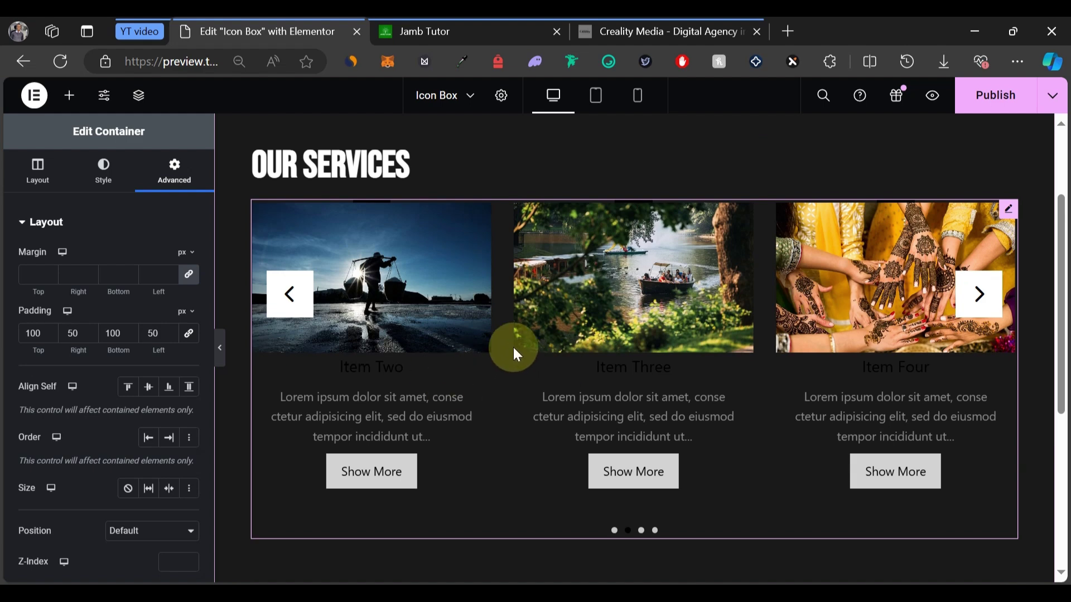
{"action": "left_click", "coordinate": [454, 32]}
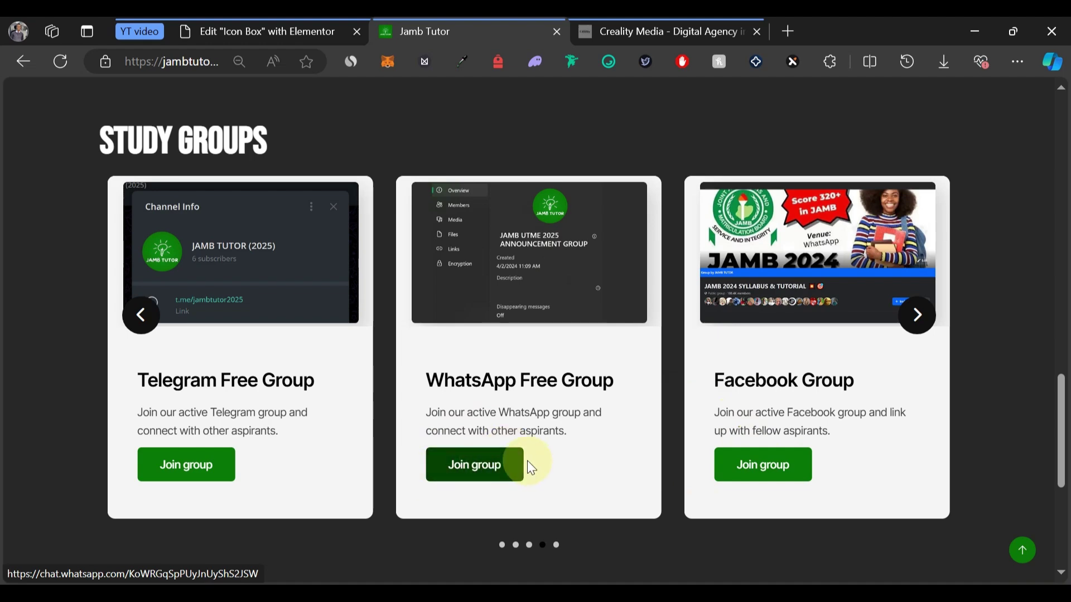
Return to the Elementor editor and set the Card Carousel slides' normal background color to white, #FFFFFF
{"action": "key", "text": "ctrl+shift+Tab"}
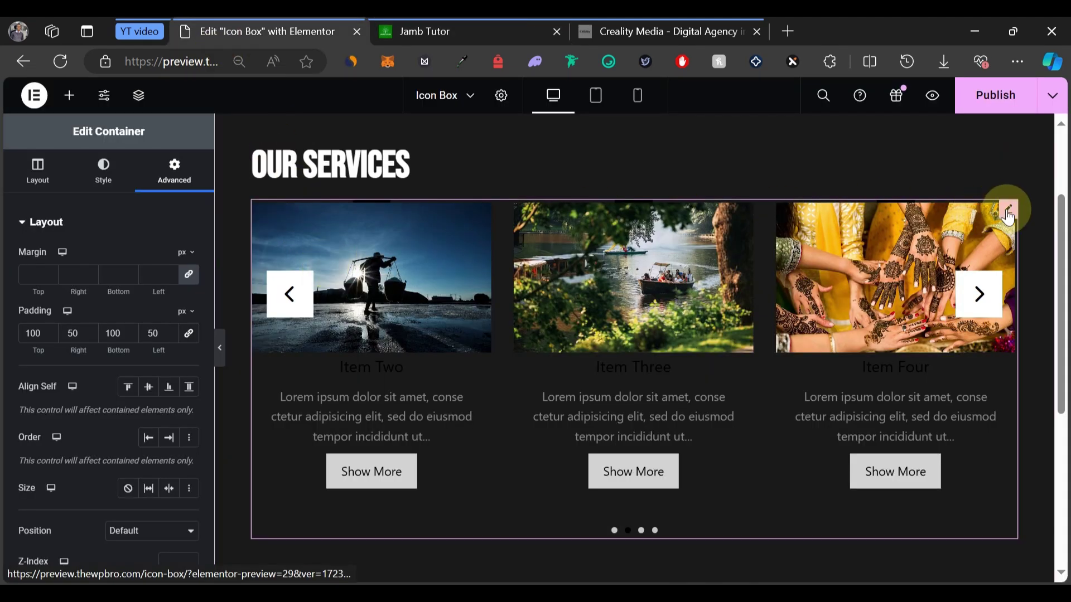
{"action": "left_click", "coordinate": [1008, 212]}
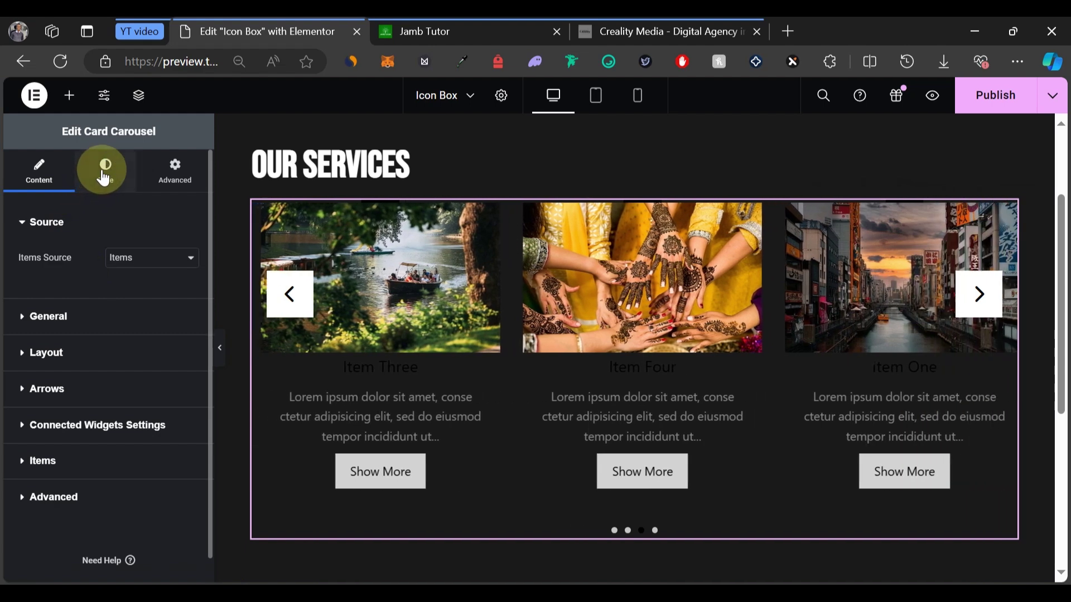
{"action": "left_click", "coordinate": [103, 167]}
{"action": "scroll", "coordinate": [83, 290], "scroll_direction": "down", "scroll_amount": 6}
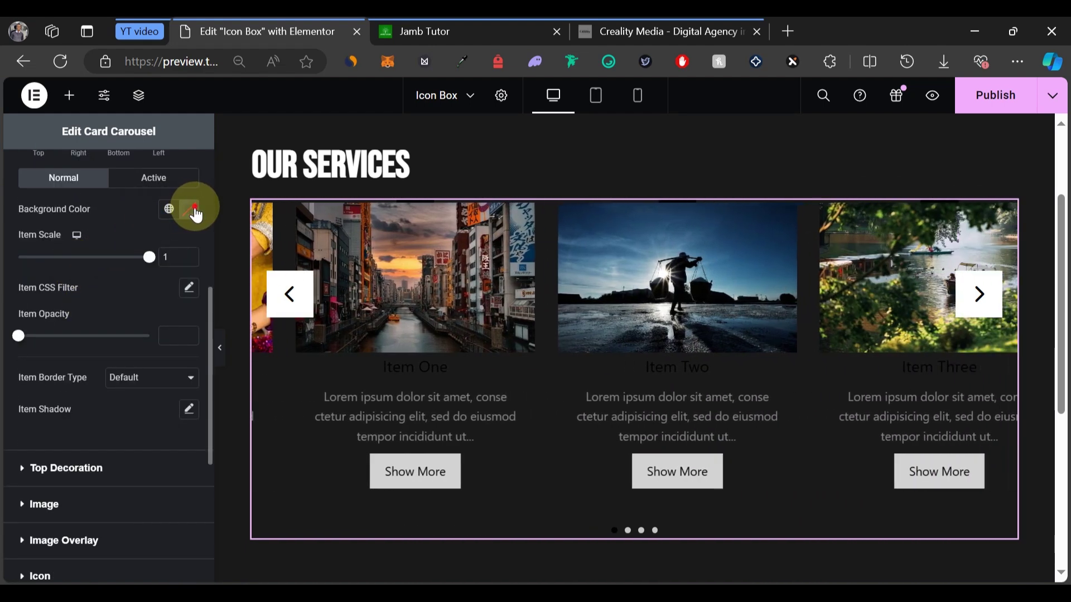
{"action": "left_click", "coordinate": [189, 209]}
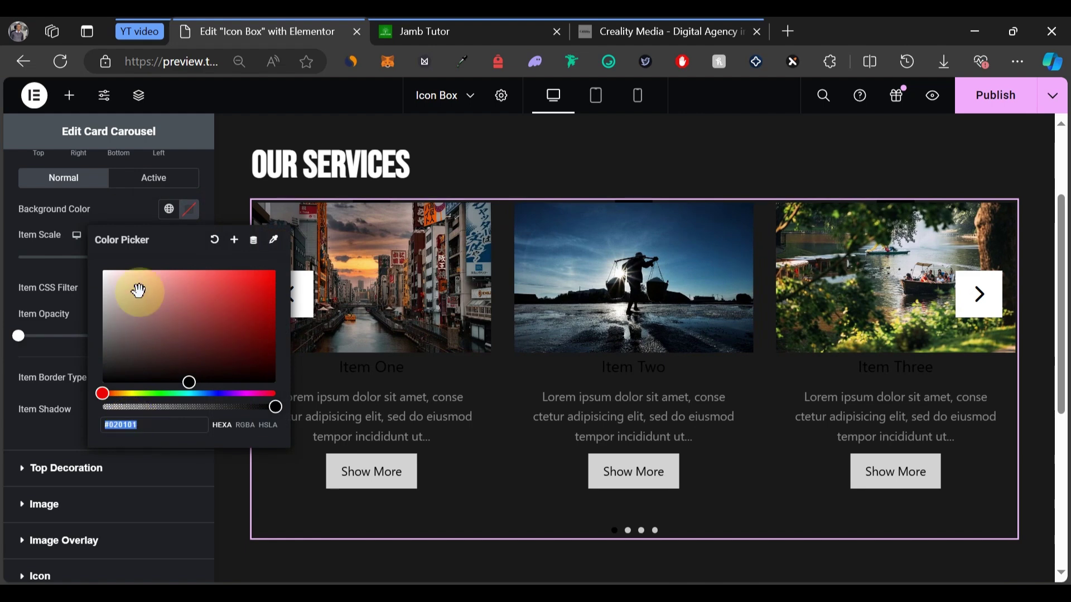
{"action": "left_click_drag", "start_coordinate": [143, 292], "coordinate": [11, 273]}
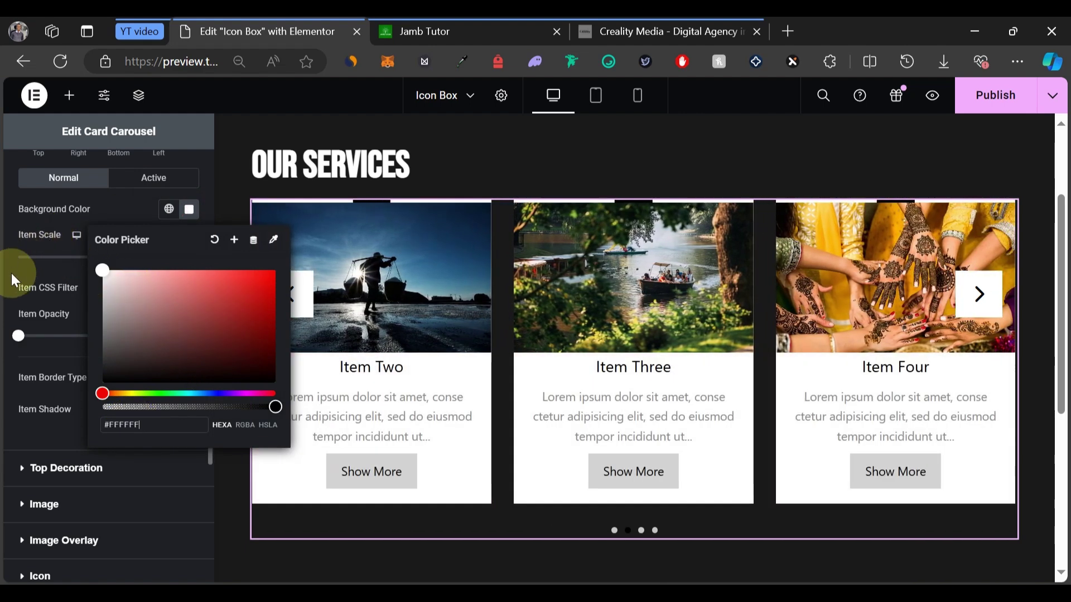
{"action": "left_click", "coordinate": [390, 446]}
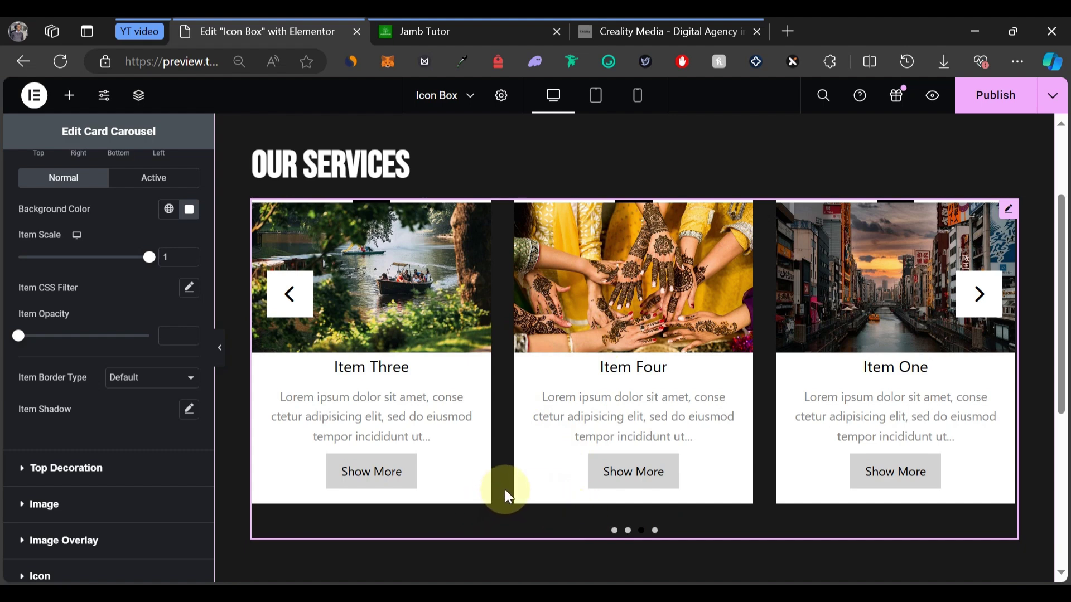
Set the slide radius to 5 px on all corners and preview the carousel at full width
{"action": "scroll", "coordinate": [59, 347], "scroll_direction": "up", "scroll_amount": 6}
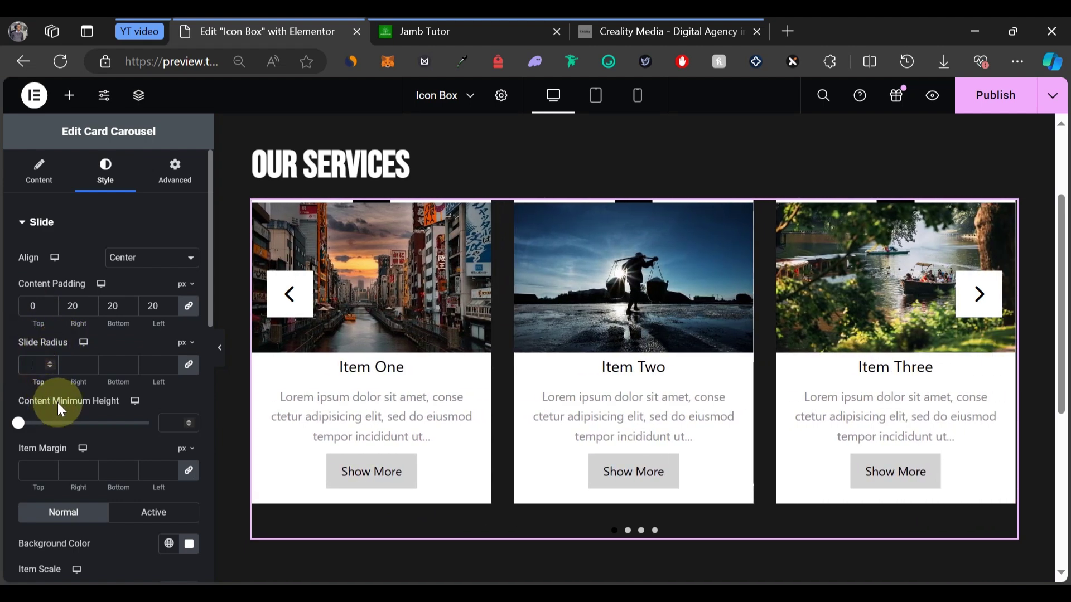
{"action": "type", "text": "5"}
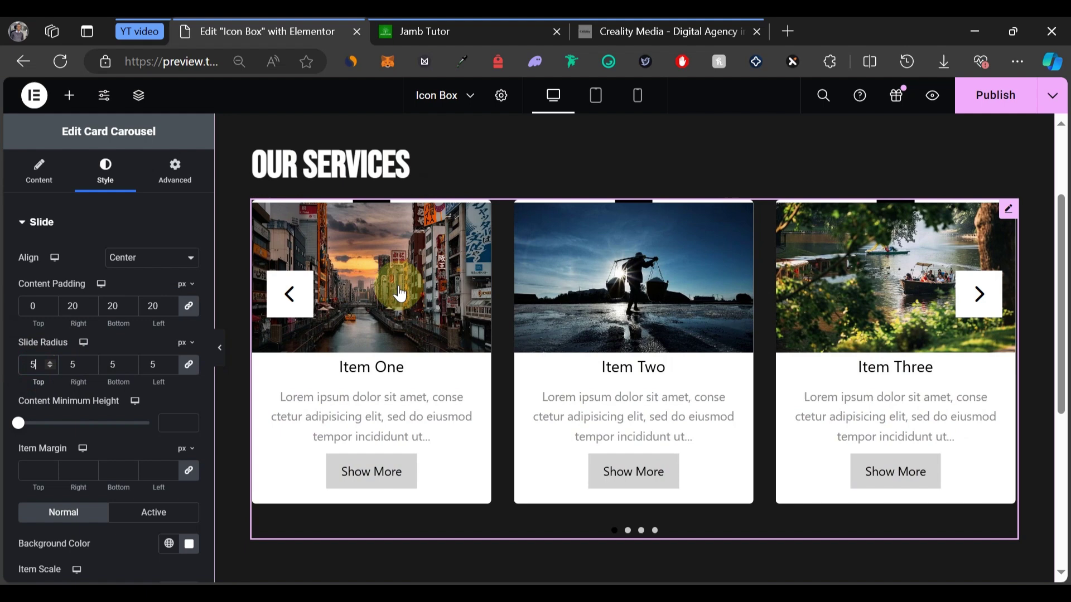
{"action": "left_click", "coordinate": [220, 347]}
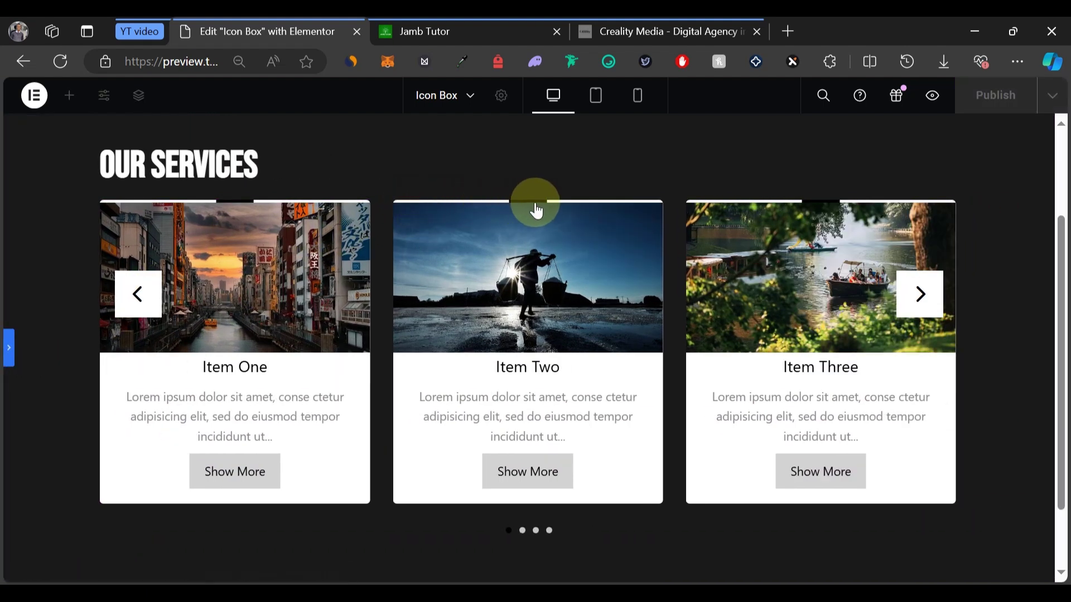
{"action": "left_click", "coordinate": [9, 347]}
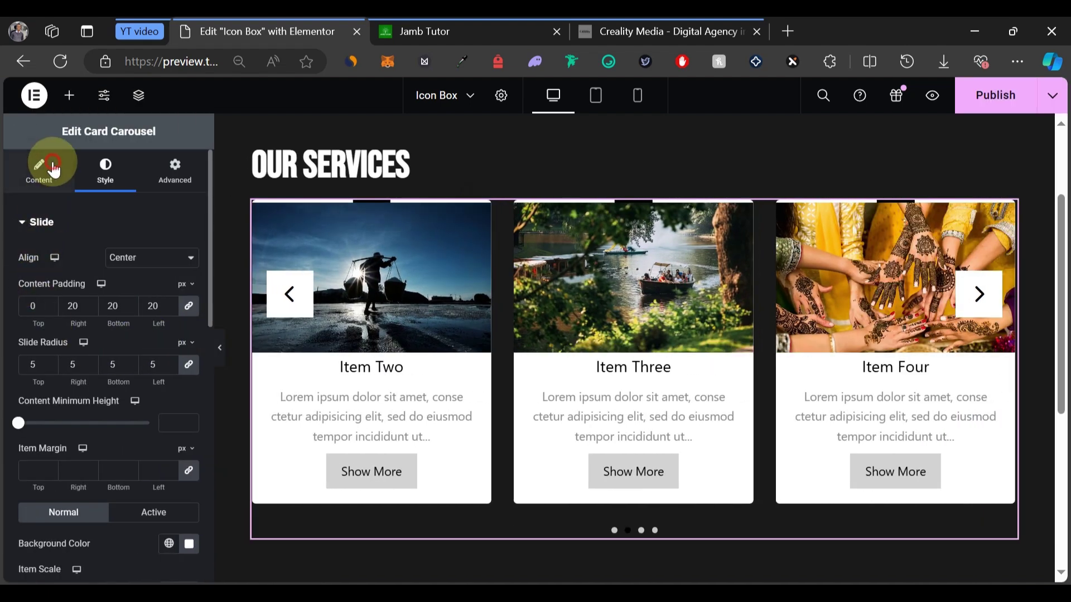
Turn off the top decoration in the Card Carousel's layout settings
{"action": "left_click", "coordinate": [53, 169]}
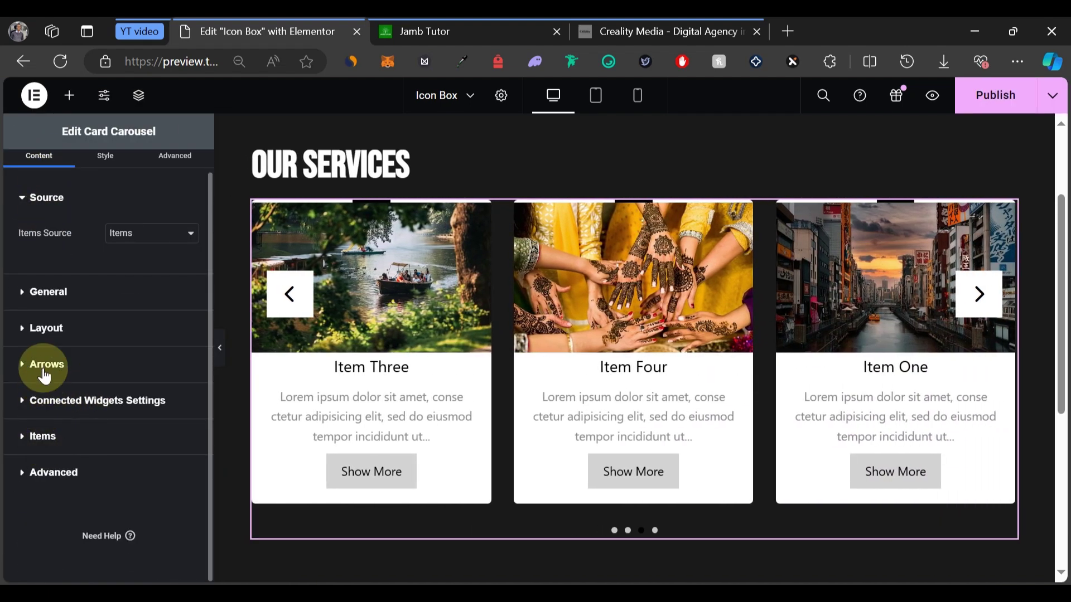
{"action": "left_click", "coordinate": [62, 292]}
{"action": "left_click", "coordinate": [67, 296]}
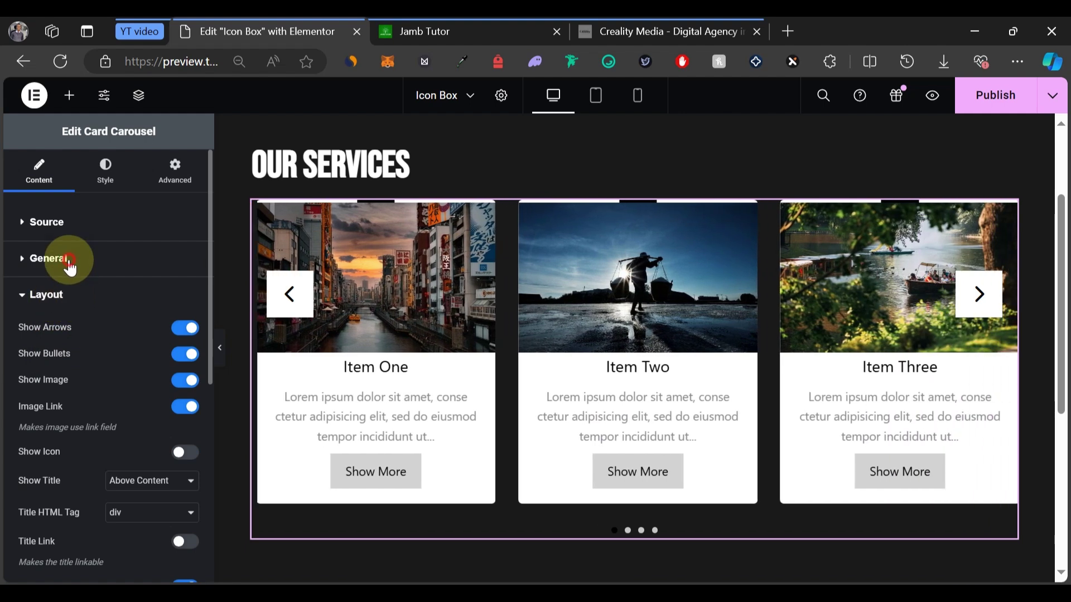
{"action": "left_click", "coordinate": [68, 260]}
{"action": "left_click", "coordinate": [54, 259]}
{"action": "left_click", "coordinate": [49, 295]}
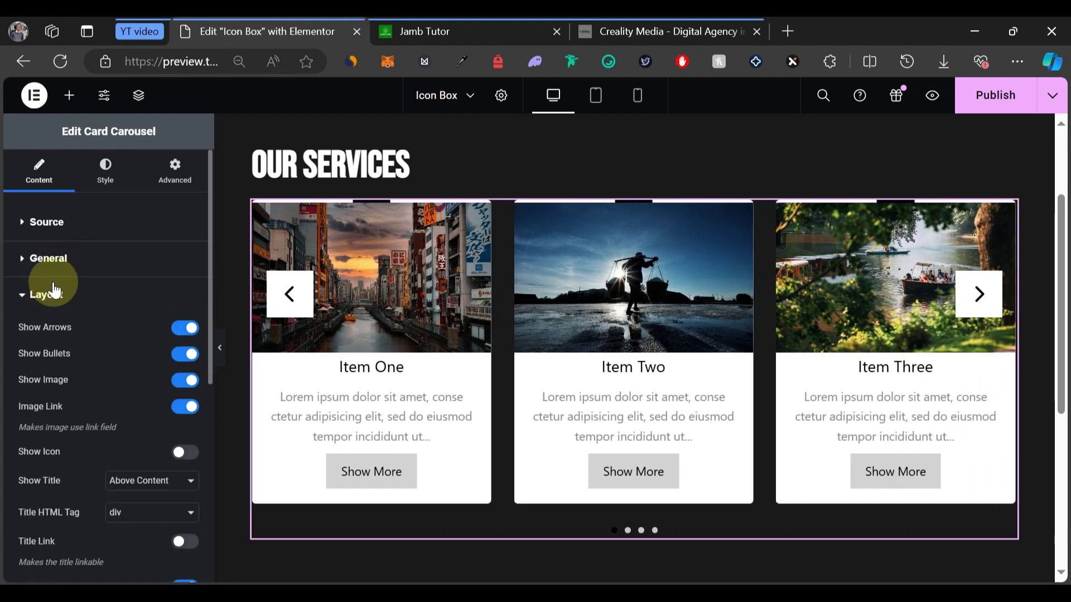
{"action": "scroll", "coordinate": [48, 277], "scroll_direction": "down", "scroll_amount": 6}
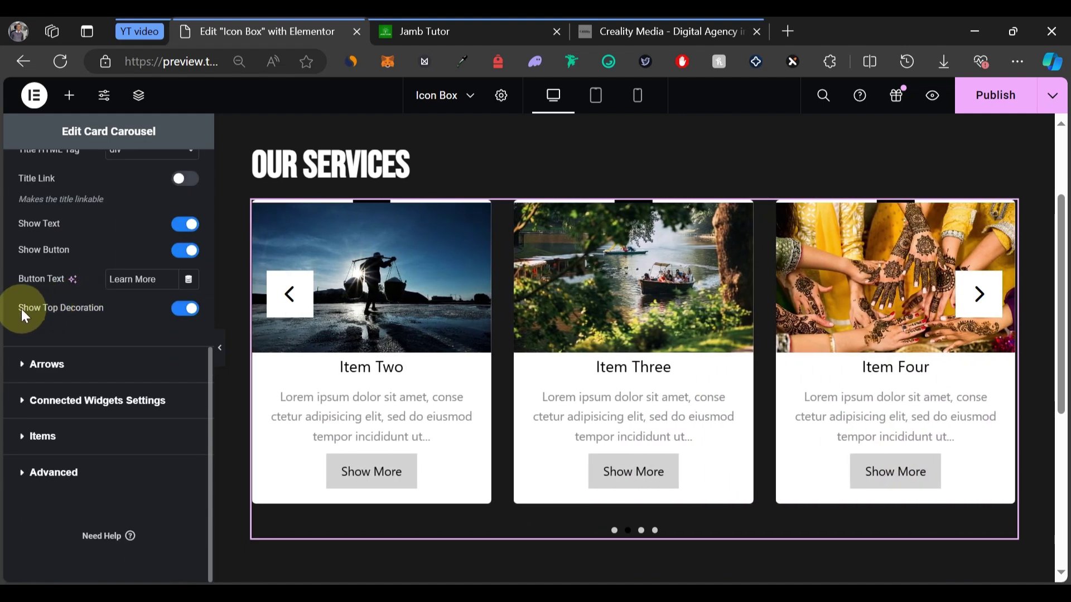
{"action": "left_click", "coordinate": [185, 308]}
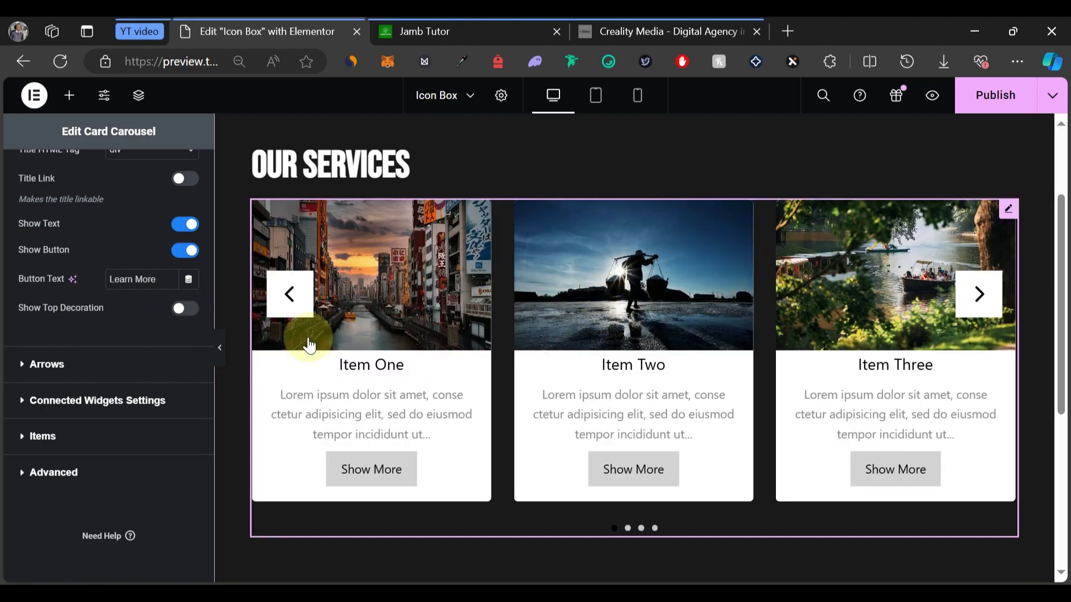
{"action": "scroll", "coordinate": [310, 346], "scroll_direction": "down", "scroll_amount": 2}
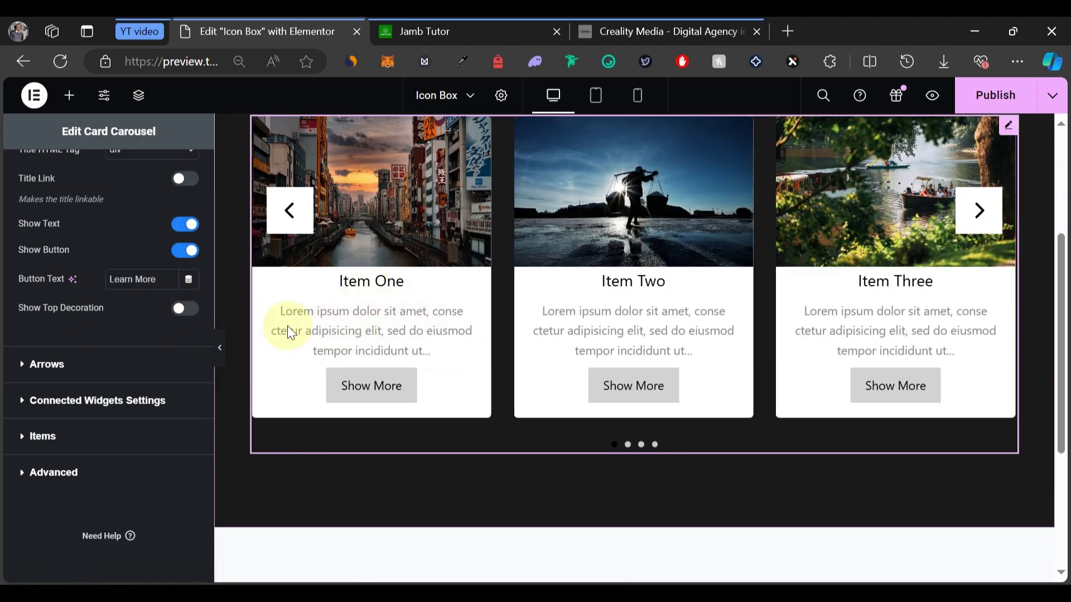
Set the card titles' typography to the Inter Tight font family with a 700 (Bold) weight
{"action": "scroll", "coordinate": [106, 285], "scroll_direction": "up", "scroll_amount": 6}
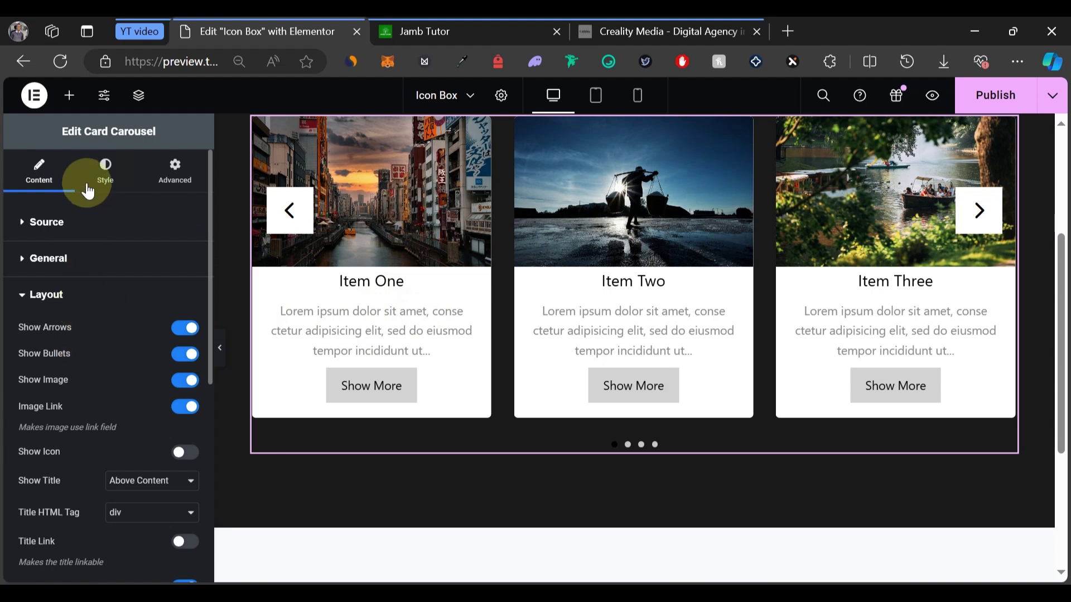
{"action": "left_click", "coordinate": [105, 167]}
{"action": "scroll", "coordinate": [56, 362], "scroll_direction": "down", "scroll_amount": 10}
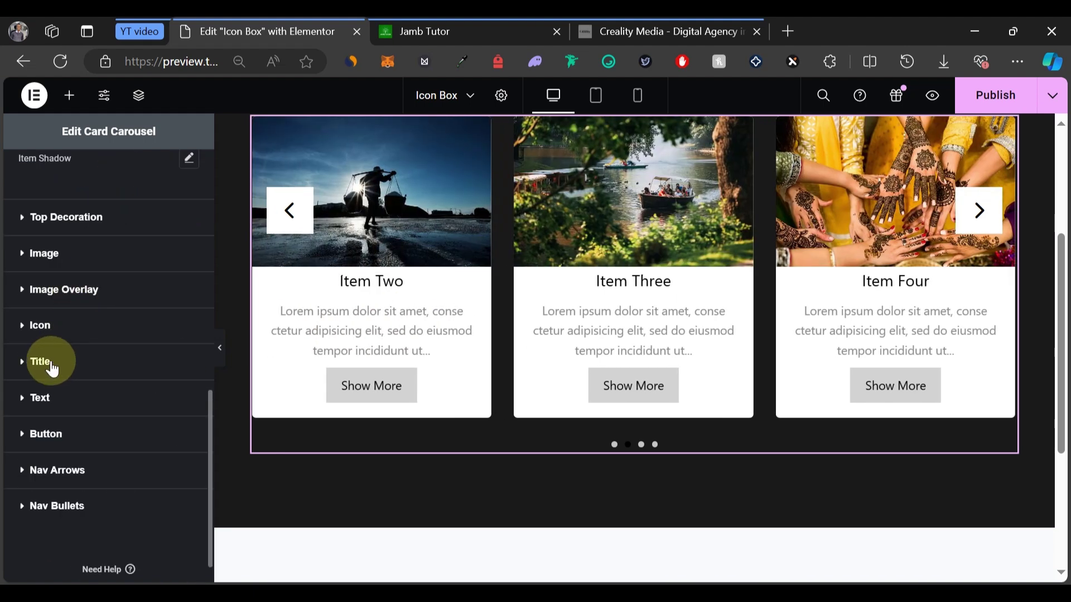
{"action": "left_click", "coordinate": [52, 368]}
{"action": "scroll", "coordinate": [155, 283], "scroll_direction": "down", "scroll_amount": 3}
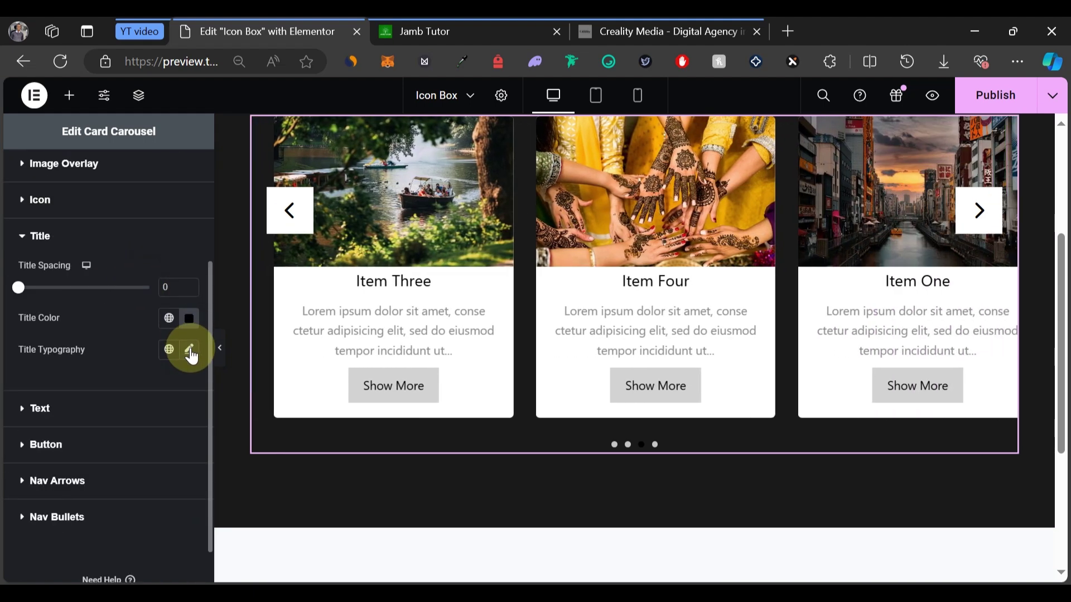
{"action": "left_click", "coordinate": [190, 351]}
{"action": "left_click", "coordinate": [145, 422]}
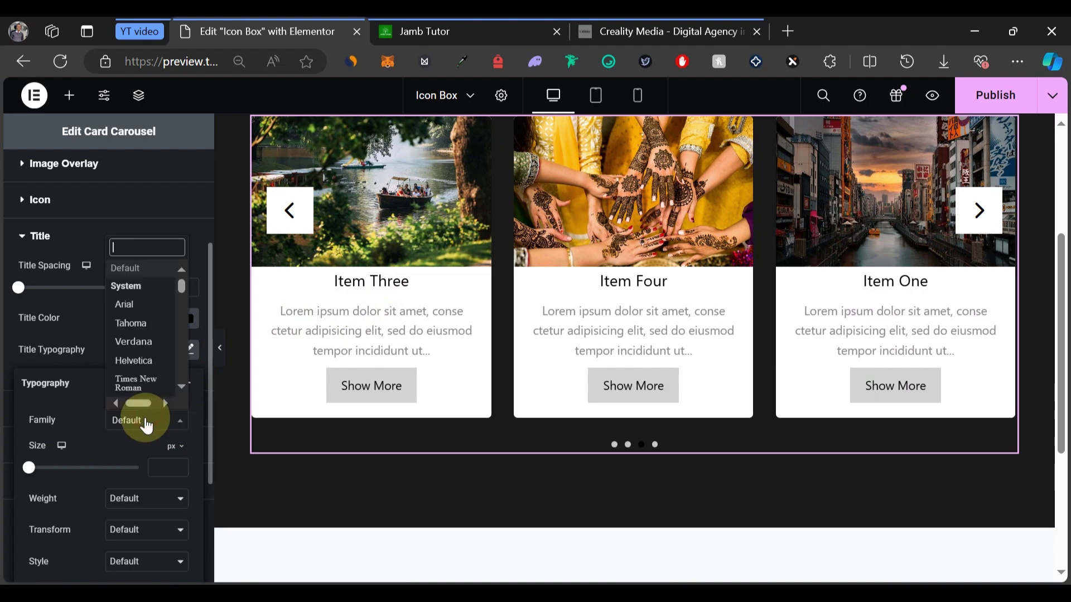
{"action": "left_click", "coordinate": [143, 403]}
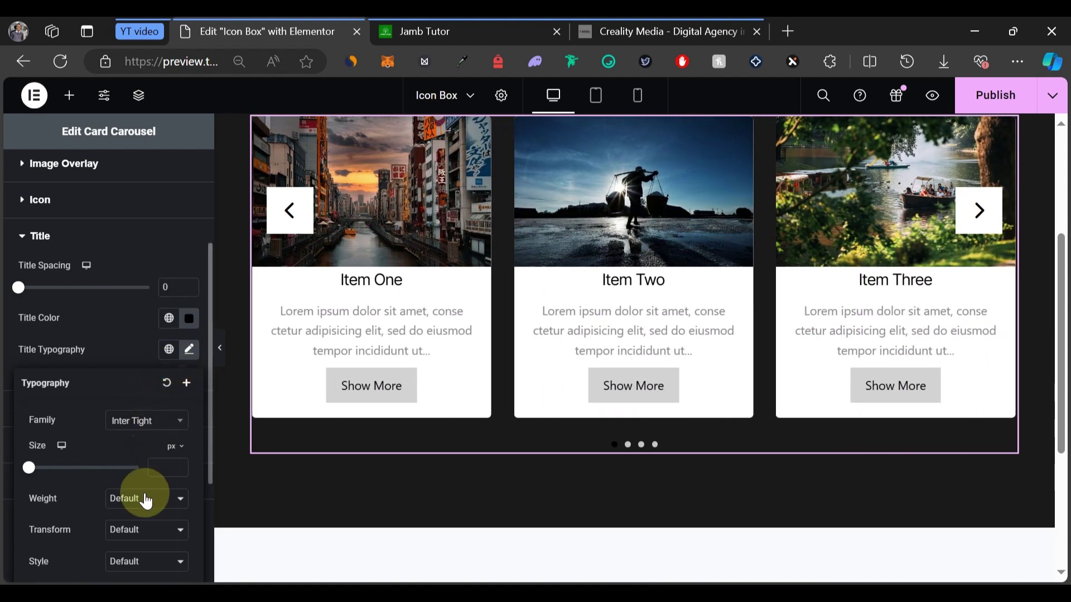
{"action": "left_click", "coordinate": [145, 499]}
{"action": "left_click", "coordinate": [140, 425]}
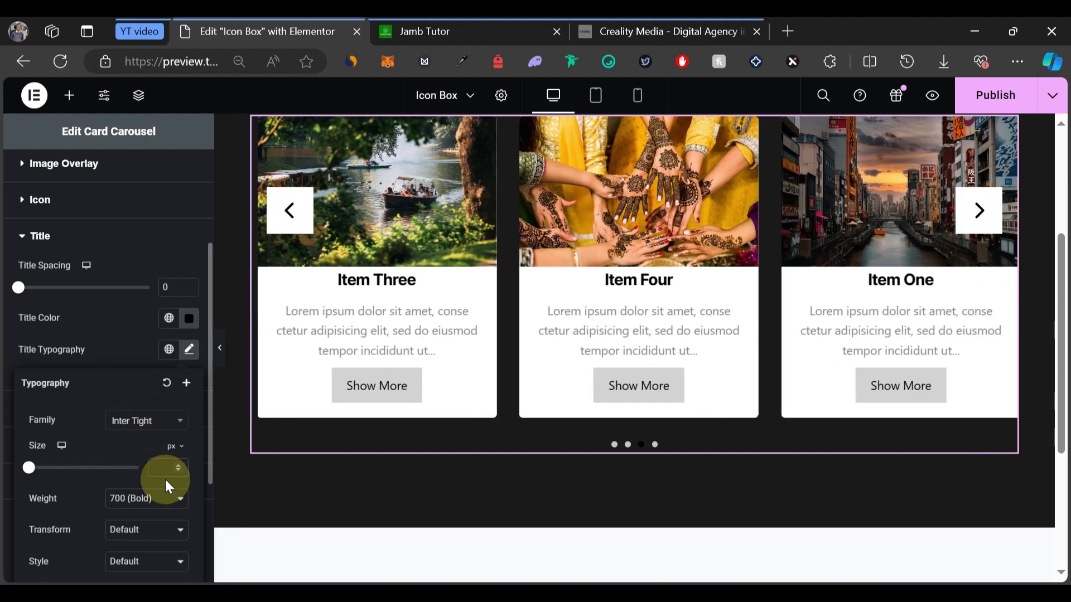
Try card title font sizes of 25 and 30 px, and settle on 25 px
{"action": "type", "text": "25"}
{"action": "double_click", "coordinate": [159, 469]}
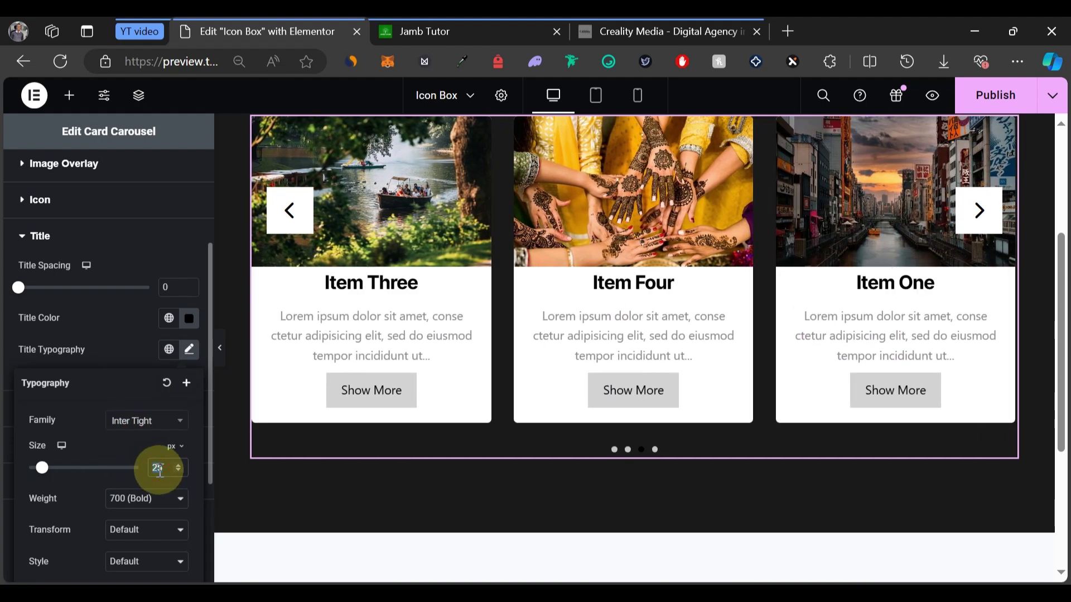
{"action": "type", "text": "30"}
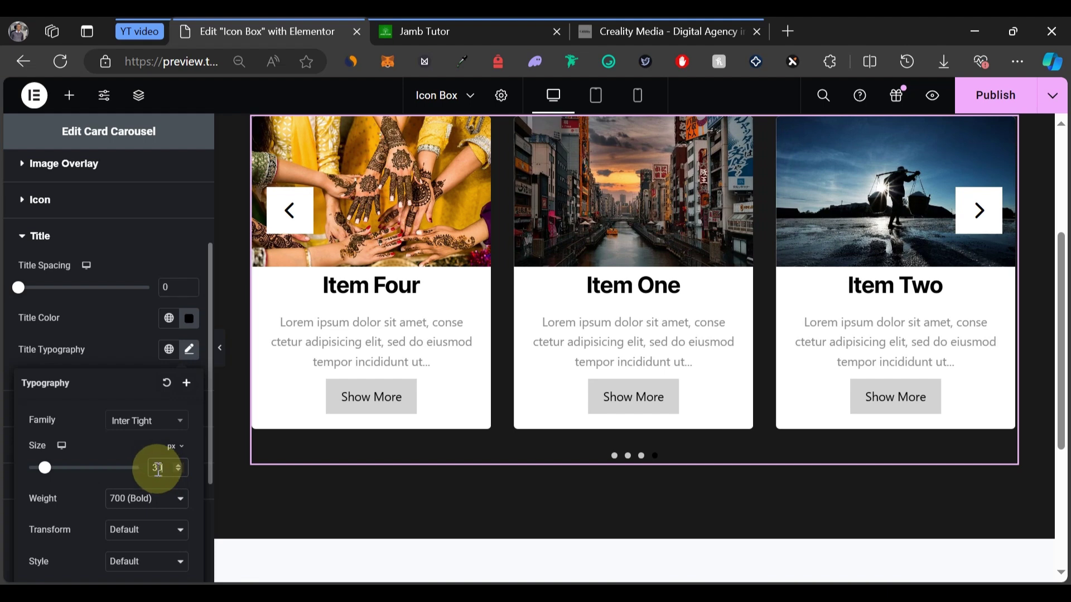
{"action": "type", "text": "25"}
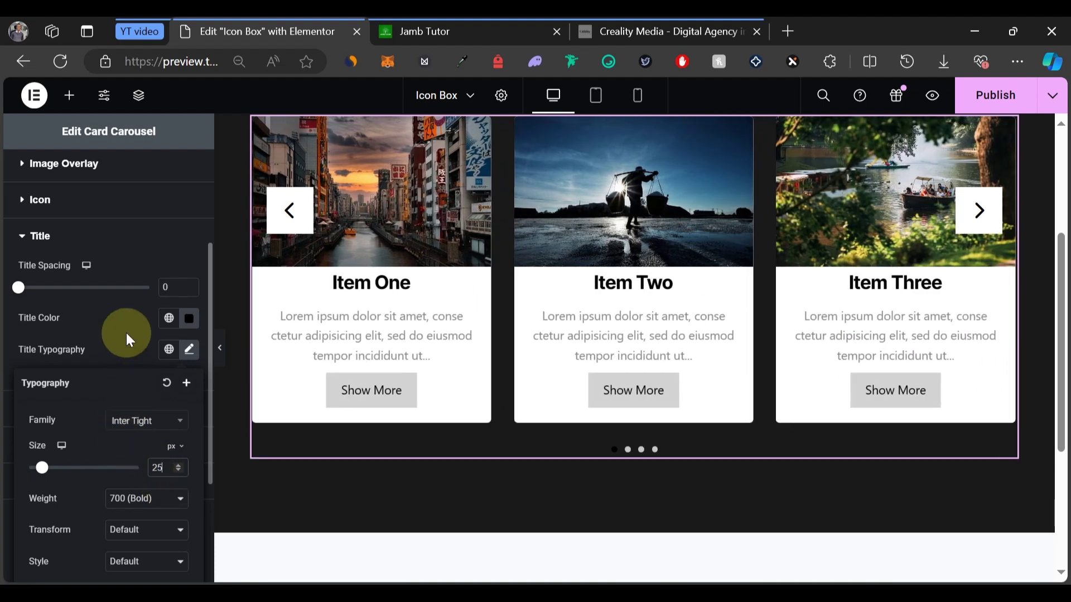
Set the card title color to #1A1A1A
{"action": "left_click", "coordinate": [189, 318]}
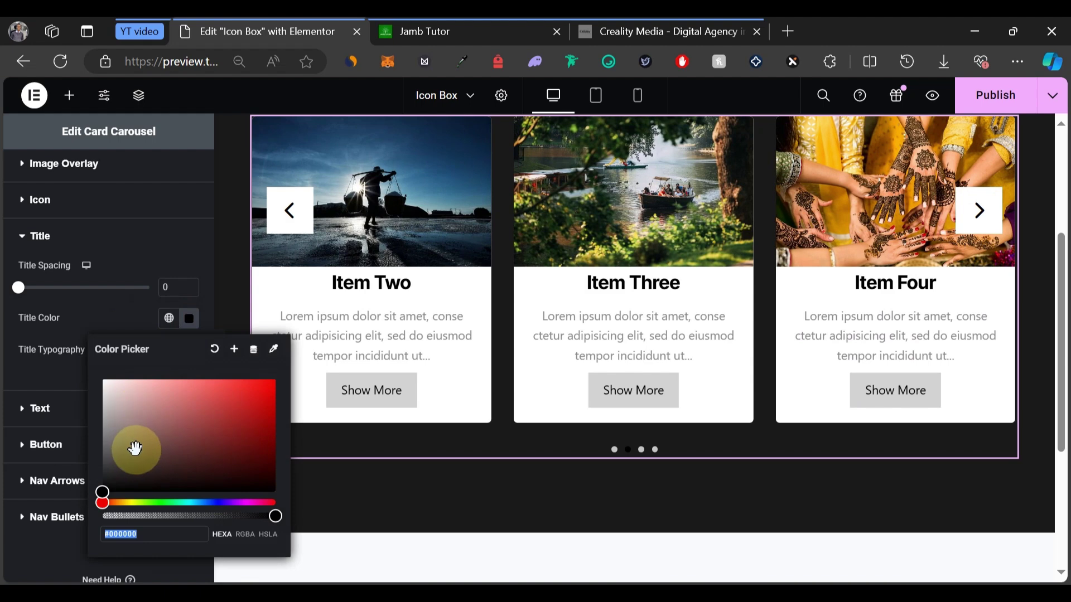
{"action": "type", "text": "1a1a1a"}
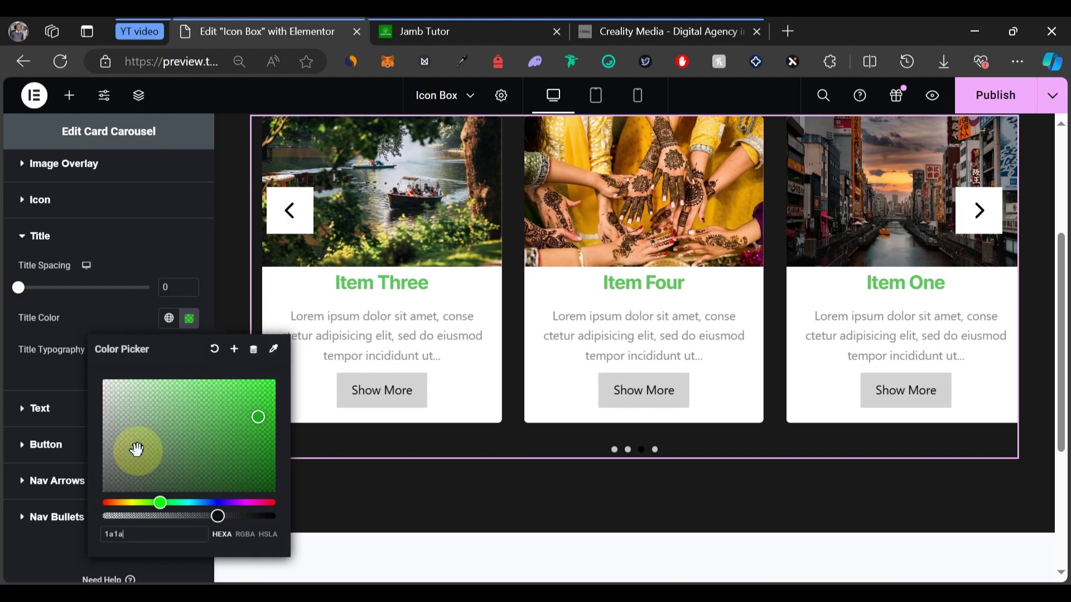
{"action": "left_click", "coordinate": [115, 316]}
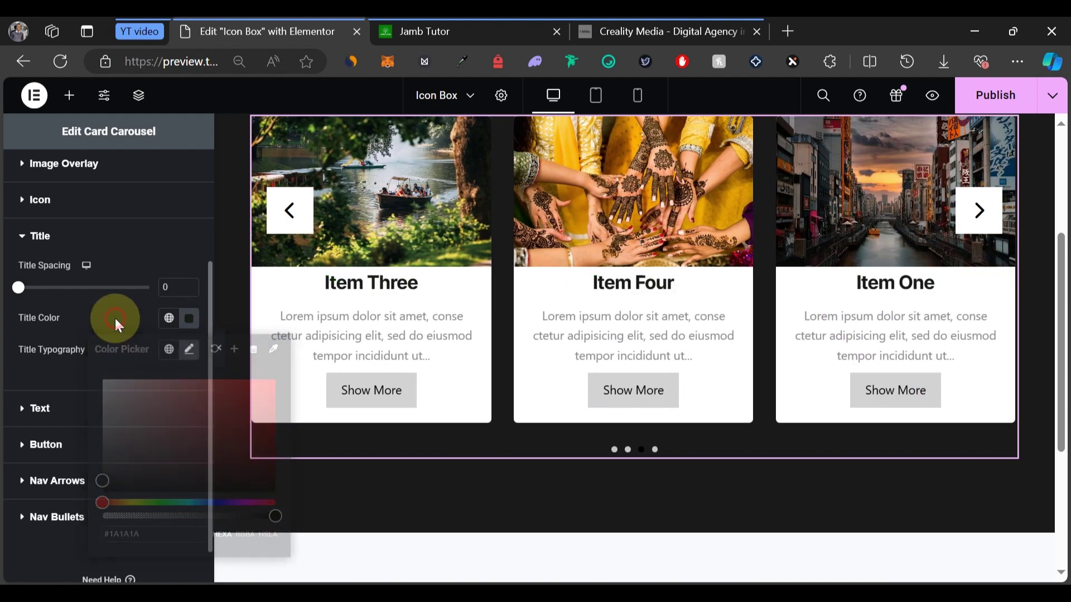
Set the card description text color to #1A1A1A
{"action": "left_click", "coordinate": [72, 418]}
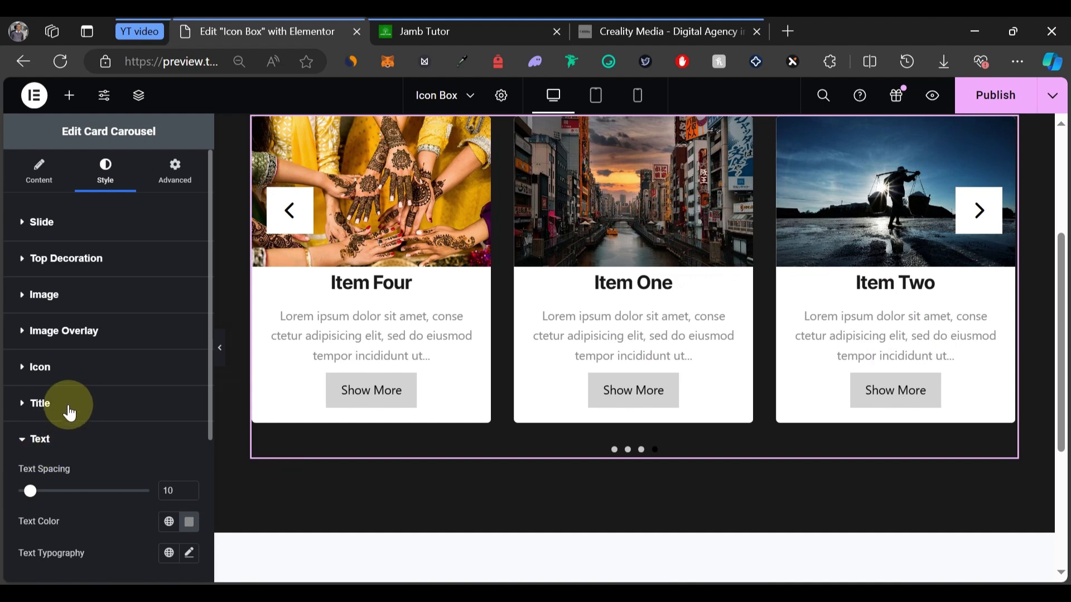
{"action": "scroll", "coordinate": [140, 380], "scroll_direction": "down", "scroll_amount": 4}
{"action": "left_click", "coordinate": [197, 312]}
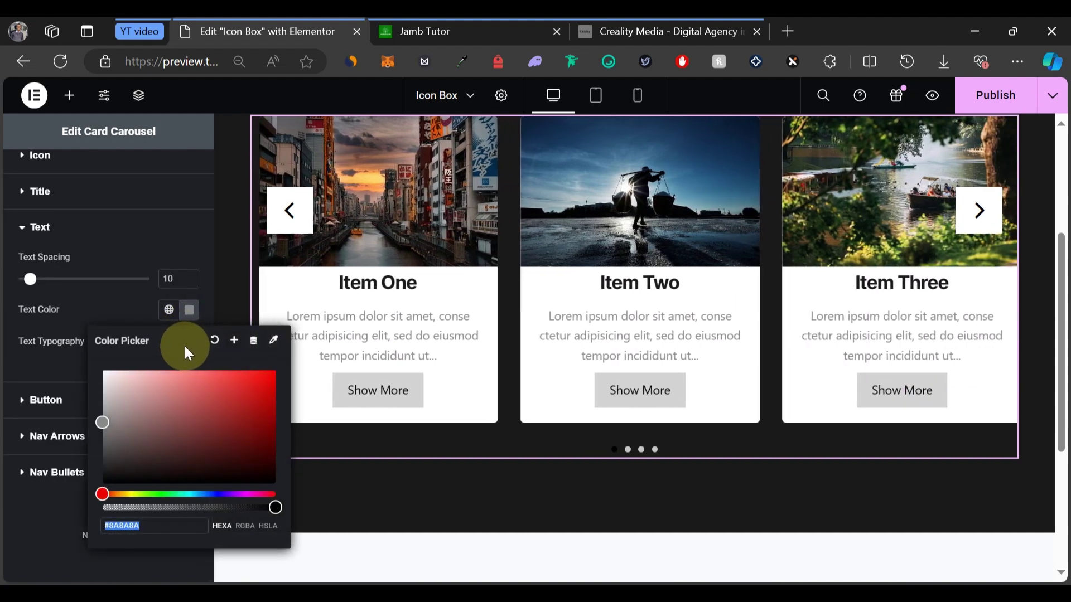
{"action": "type", "text": "1a1a1a"}
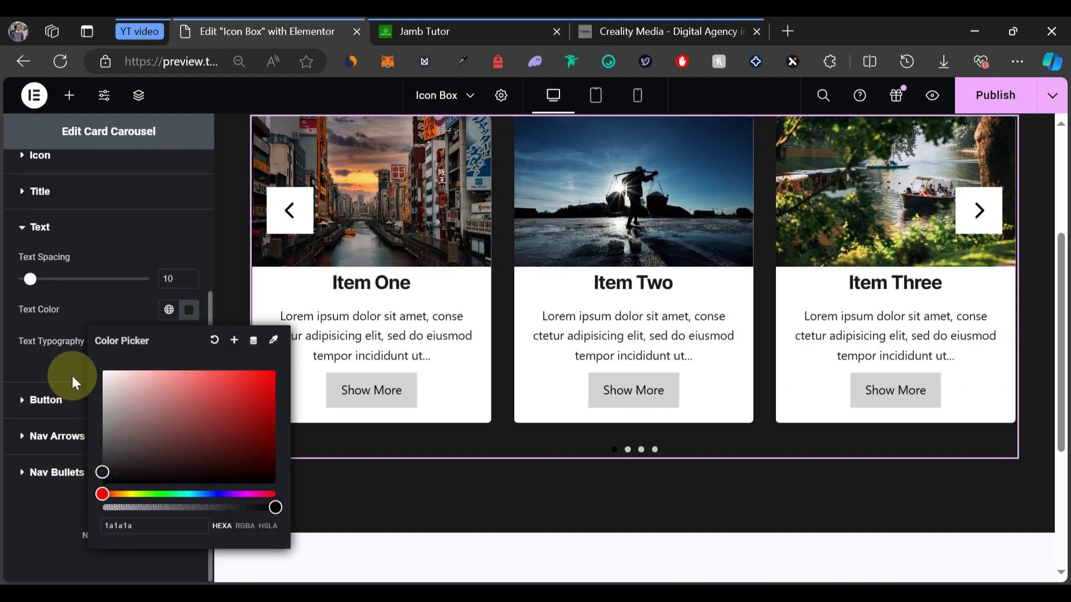
{"action": "left_click", "coordinate": [79, 310]}
Set the card description text to the Inter Tight font family and its color to #404040
{"action": "left_click", "coordinate": [190, 341]}
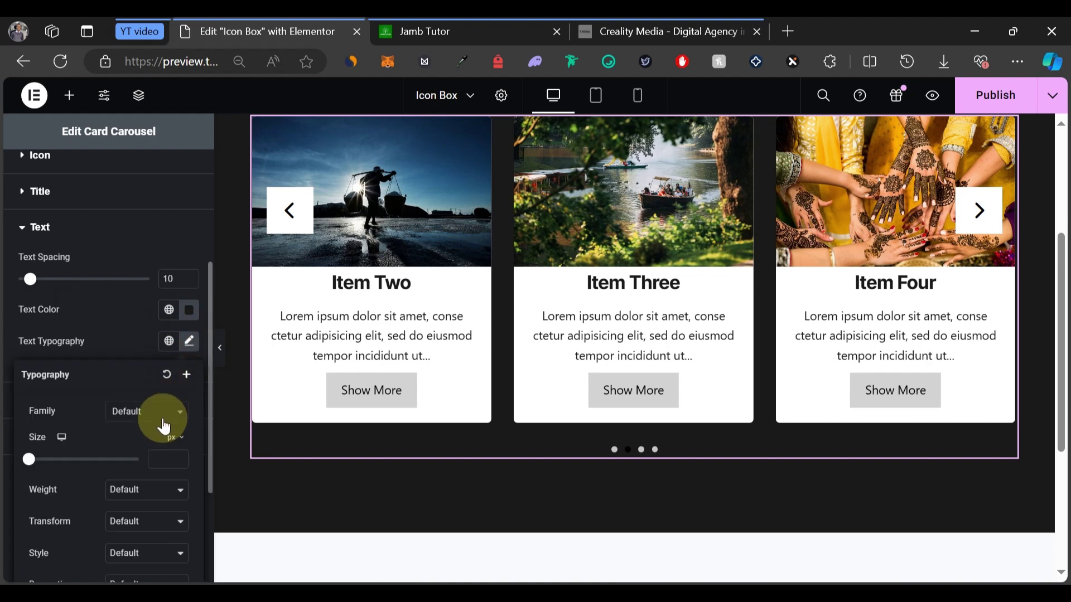
{"action": "left_click", "coordinate": [147, 411]}
{"action": "left_click", "coordinate": [142, 369]}
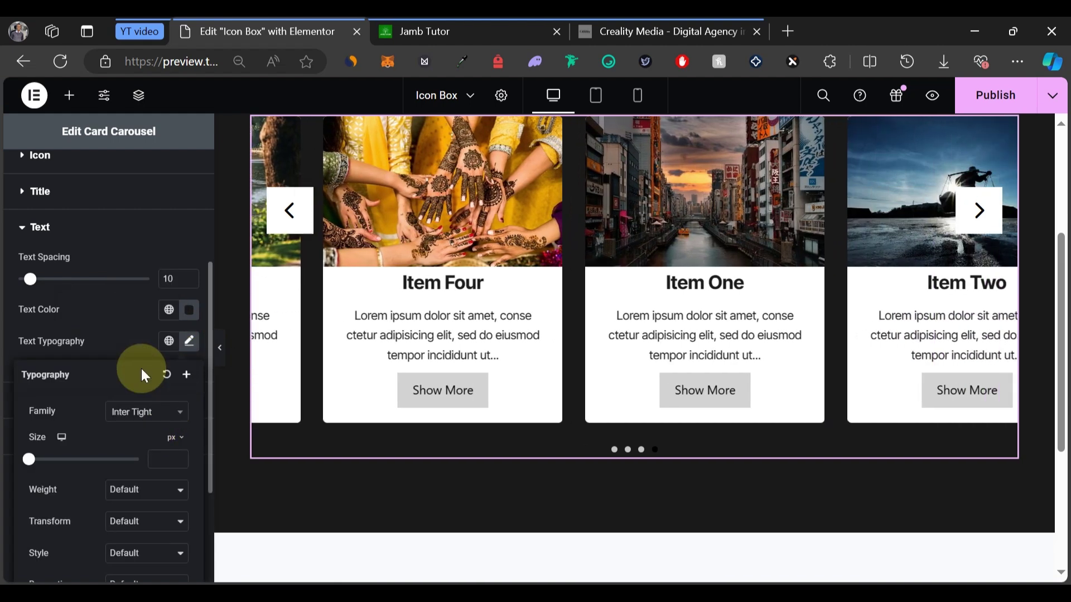
{"action": "left_click", "coordinate": [189, 310]}
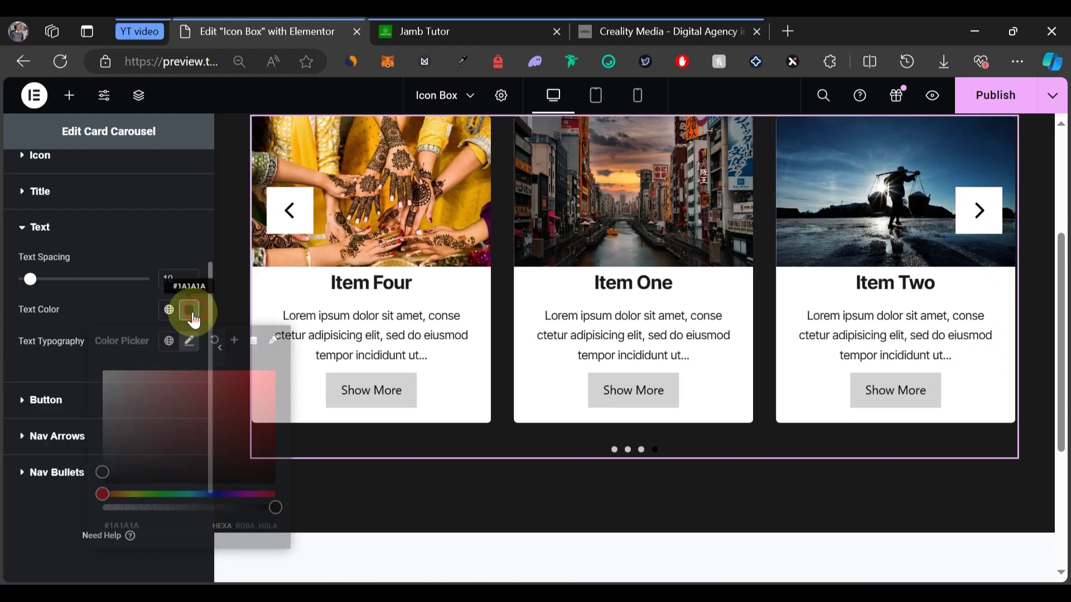
{"action": "left_click", "coordinate": [104, 457]}
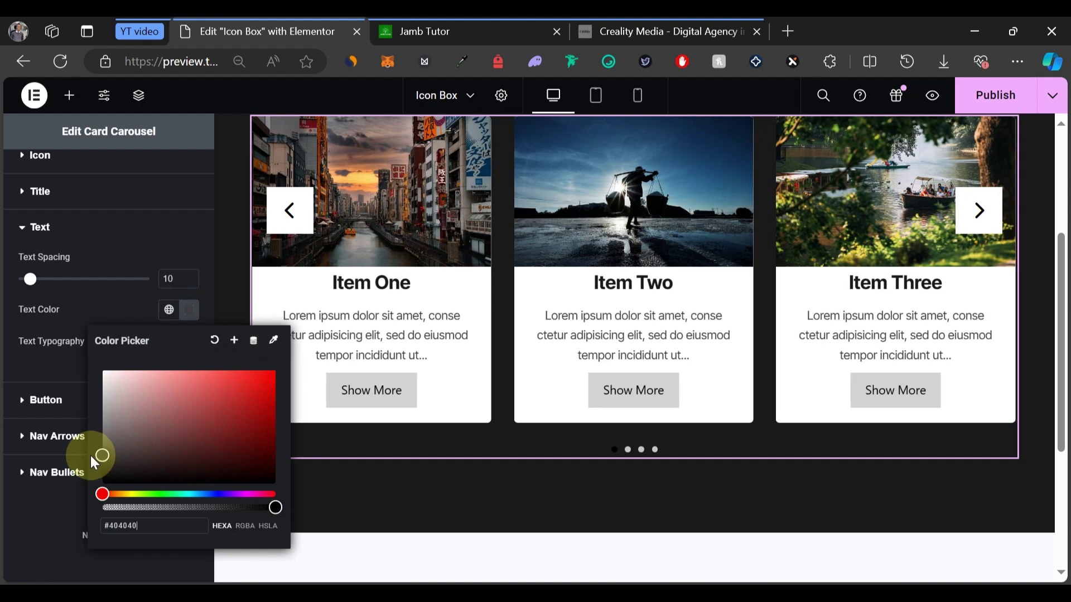
Darken the card description text color to #313131
{"action": "left_click_drag", "start_coordinate": [87, 459], "coordinate": [87, 463]}
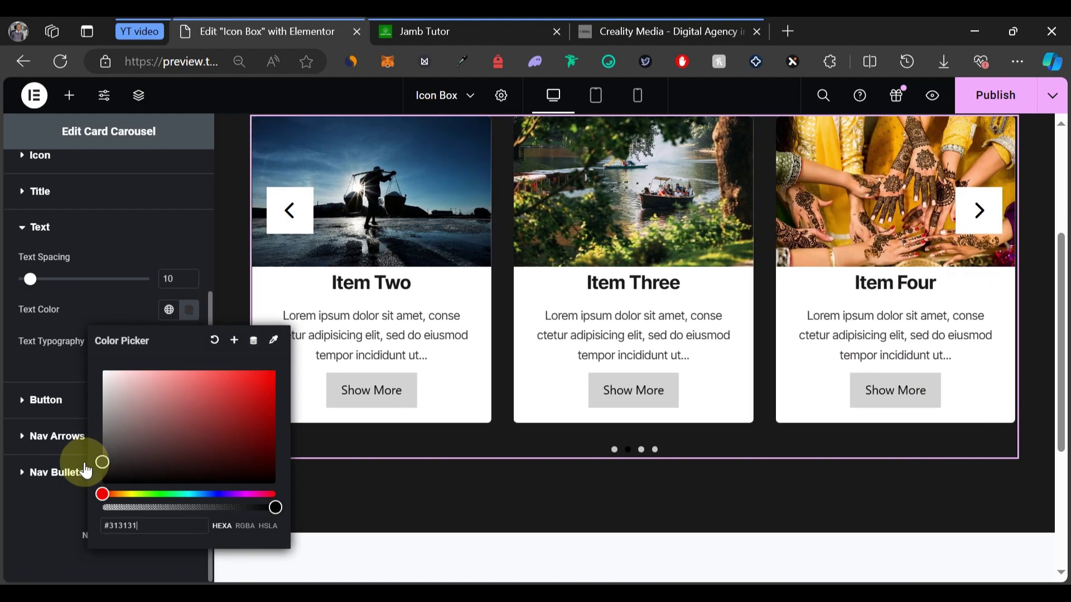
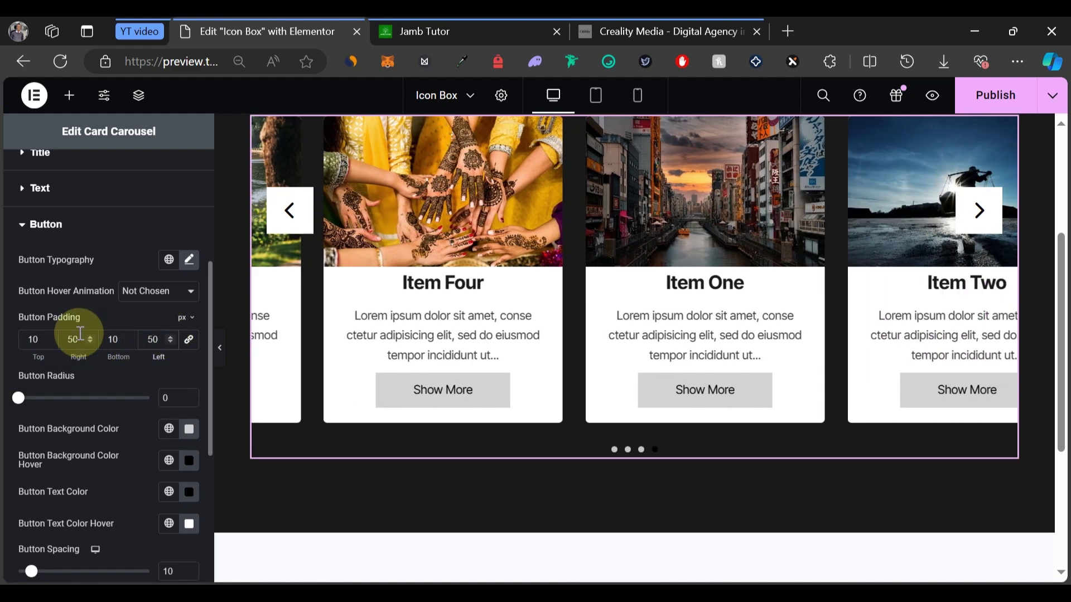
Check the card buttons at full page width, and reduce their right and left padding to 30 px each
{"action": "left_click", "coordinate": [221, 349]}
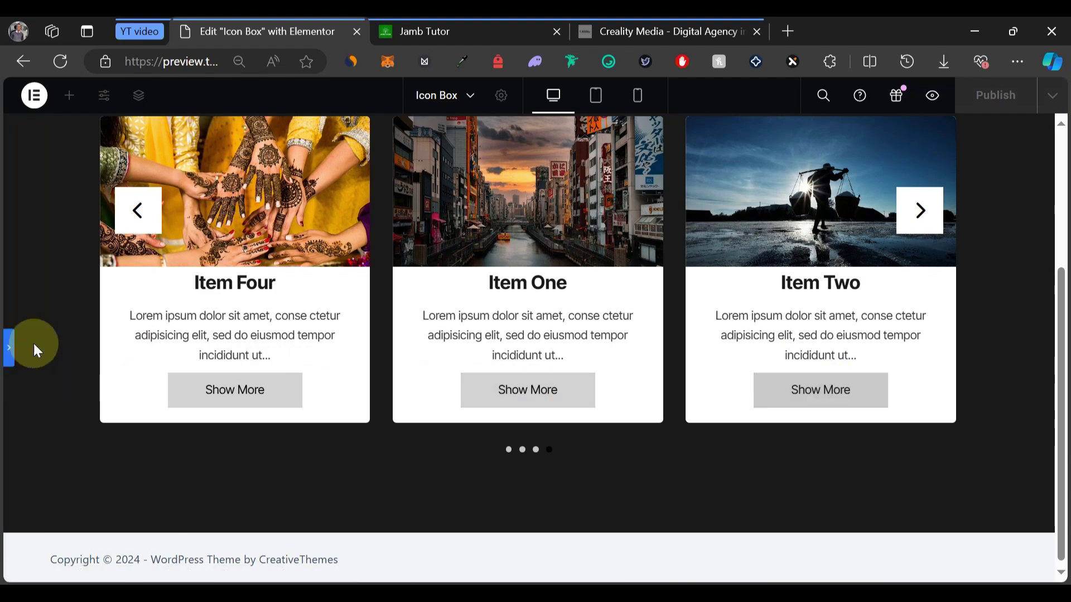
{"action": "left_click", "coordinate": [9, 349]}
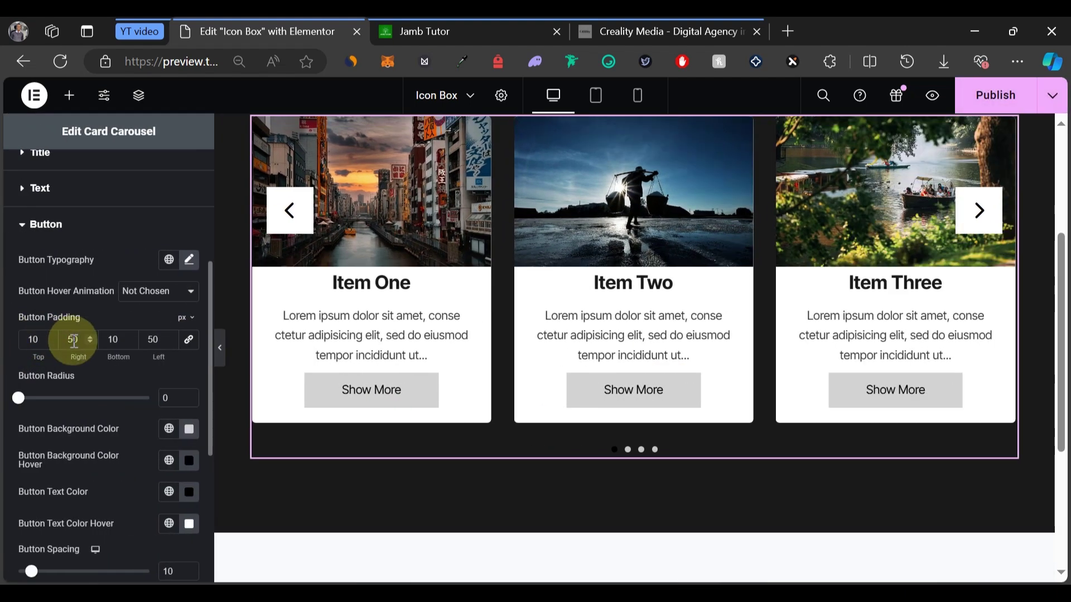
{"action": "double_click", "coordinate": [74, 341]}
{"action": "type", "text": "30"}
{"action": "left_click", "coordinate": [152, 340]}
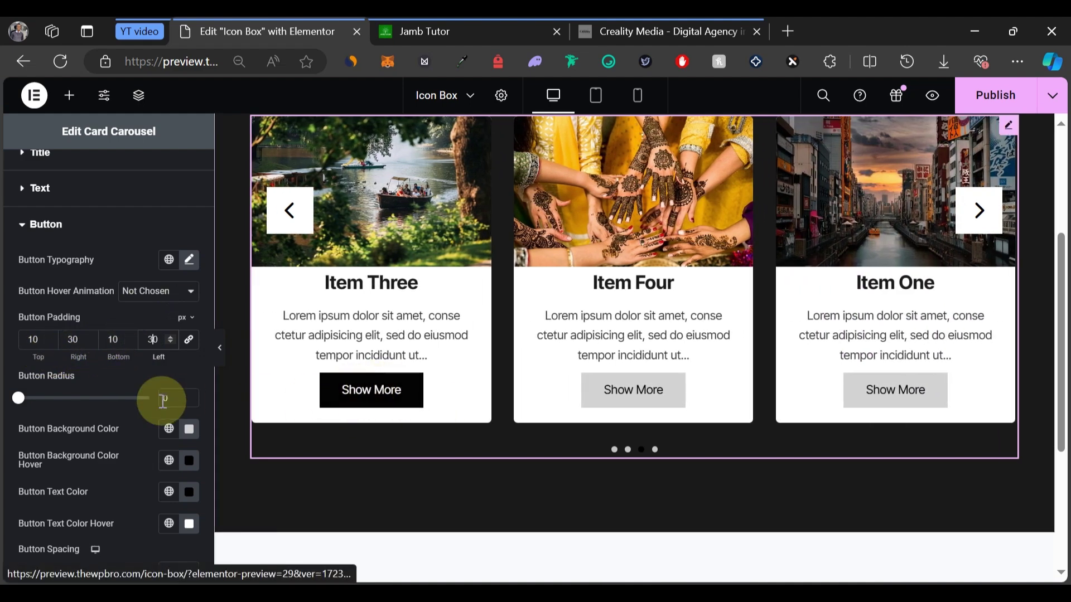
Round the card buttons with a button radius of 5
{"action": "scroll", "coordinate": [59, 436], "scroll_direction": "down", "scroll_amount": 2}
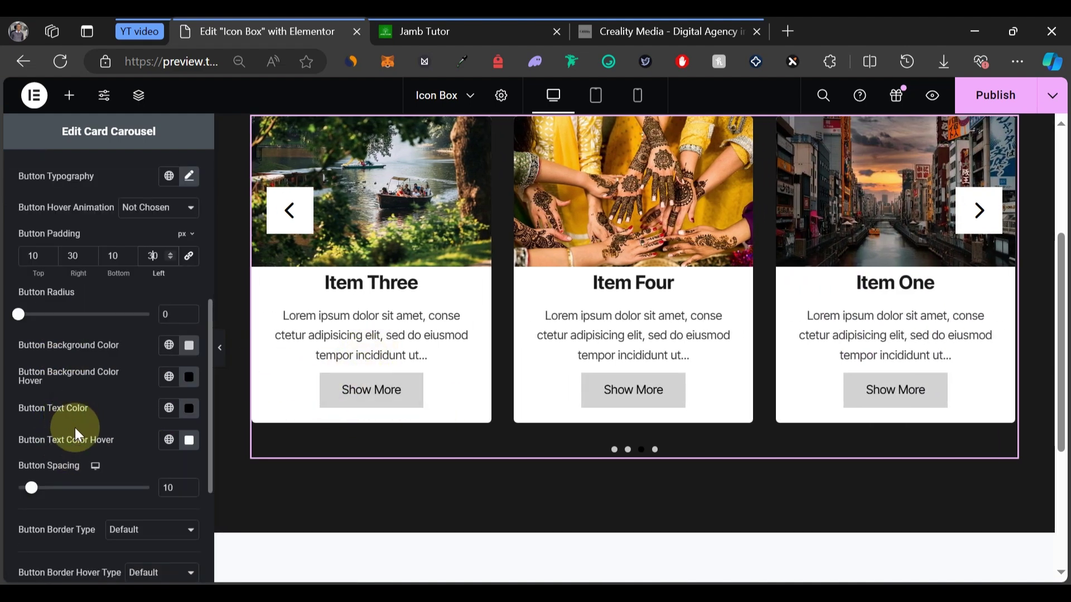
{"action": "scroll", "coordinate": [73, 437], "scroll_direction": "down", "scroll_amount": 2}
{"action": "scroll", "coordinate": [82, 411], "scroll_direction": "up", "scroll_amount": 3}
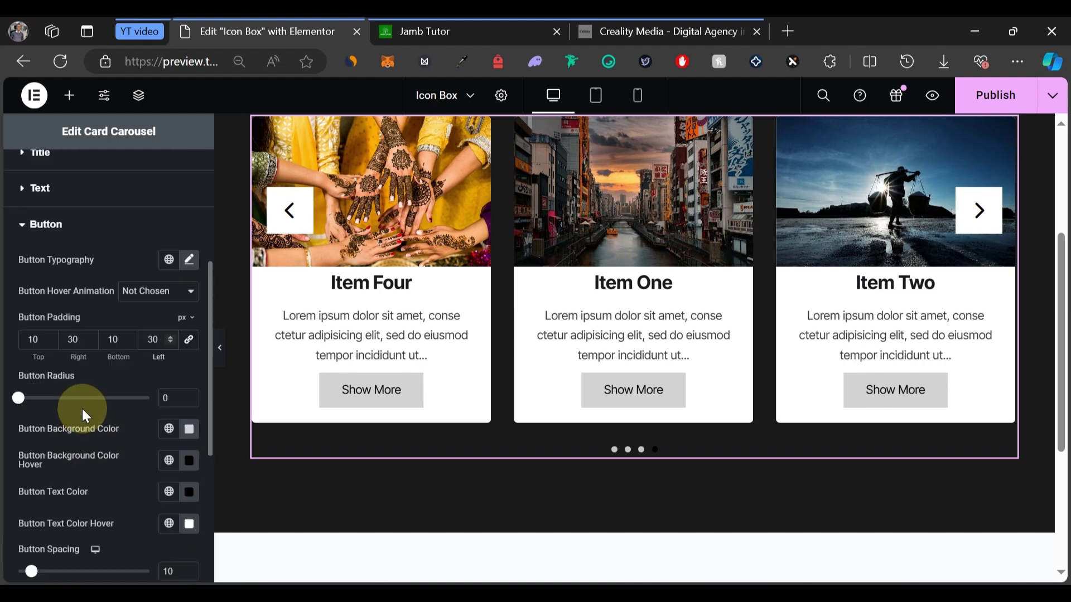
{"action": "scroll", "coordinate": [83, 410], "scroll_direction": "up", "scroll_amount": 1}
{"action": "scroll", "coordinate": [91, 446], "scroll_direction": "down", "scroll_amount": 5}
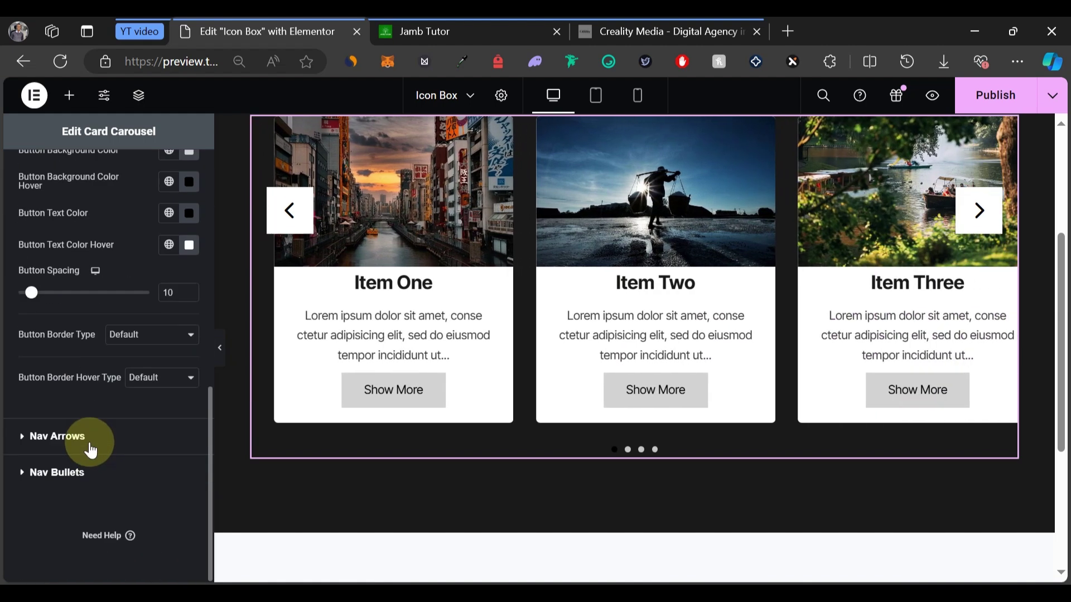
{"action": "scroll", "coordinate": [41, 310], "scroll_direction": "up", "scroll_amount": 4}
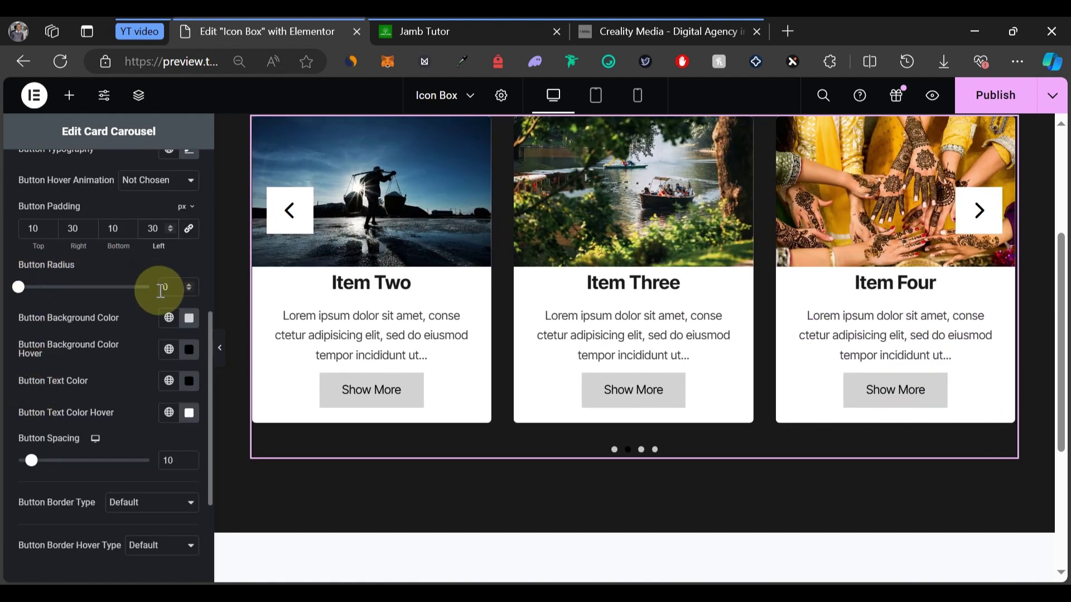
{"action": "type", "text": "5"}
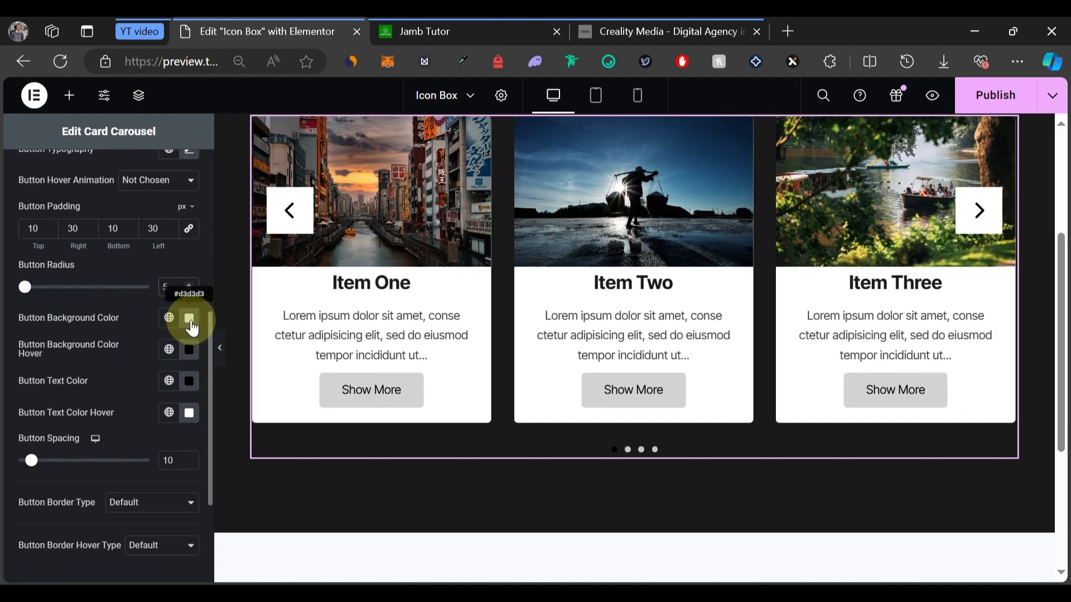
Set the card button background color to #0055DE, comparing with the Study Groups reference, and the button text color to white (#FFFFFF)
{"action": "left_click", "coordinate": [190, 321]}
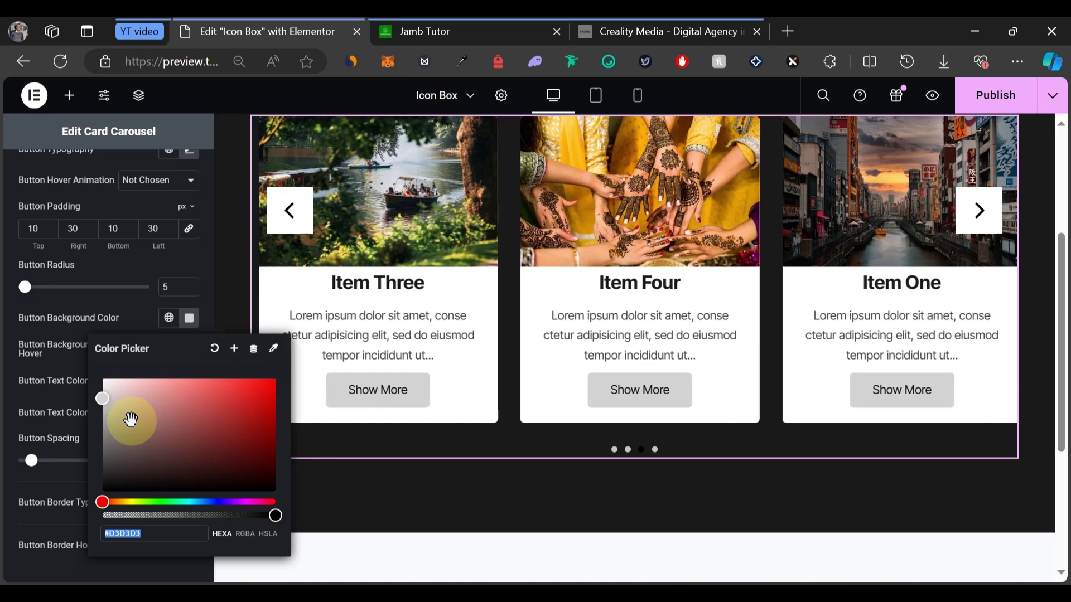
{"action": "type", "text": "0055de"}
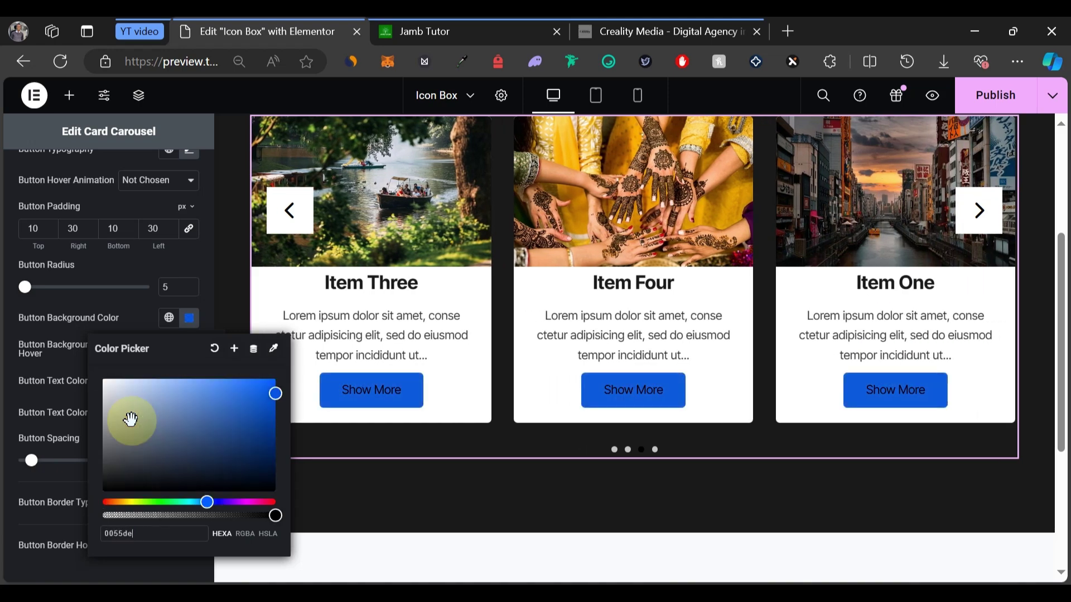
{"action": "left_click", "coordinate": [425, 23]}
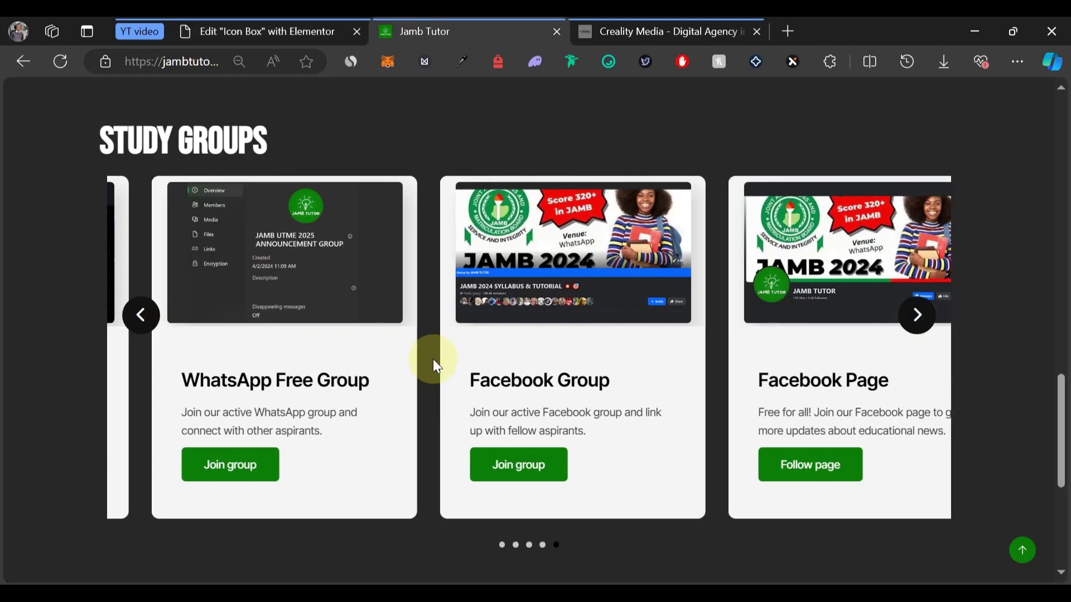
{"action": "left_click", "coordinate": [285, 21]}
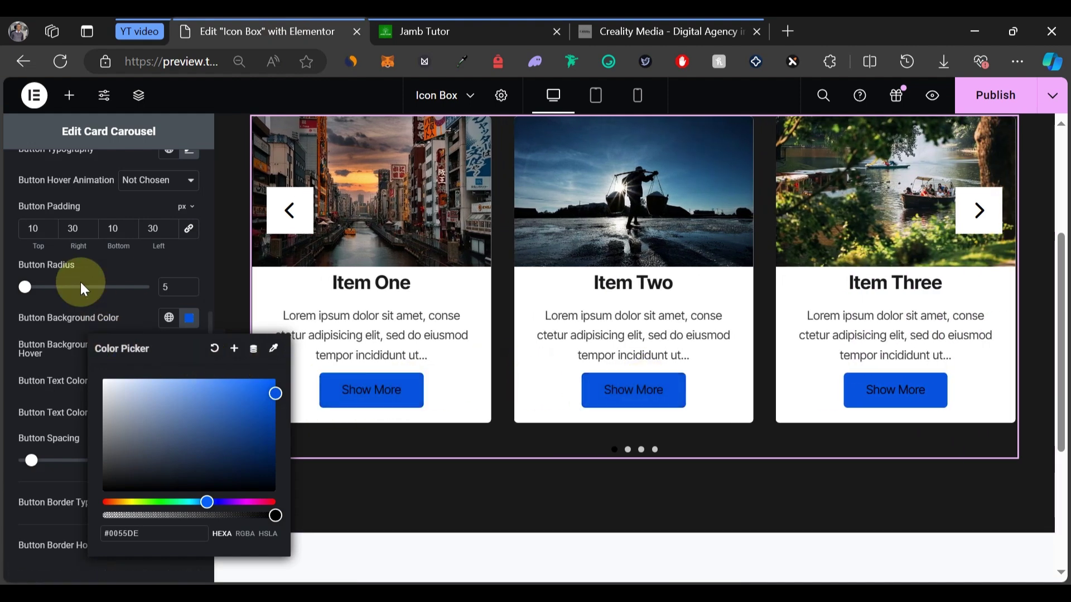
{"action": "left_click", "coordinate": [93, 312]}
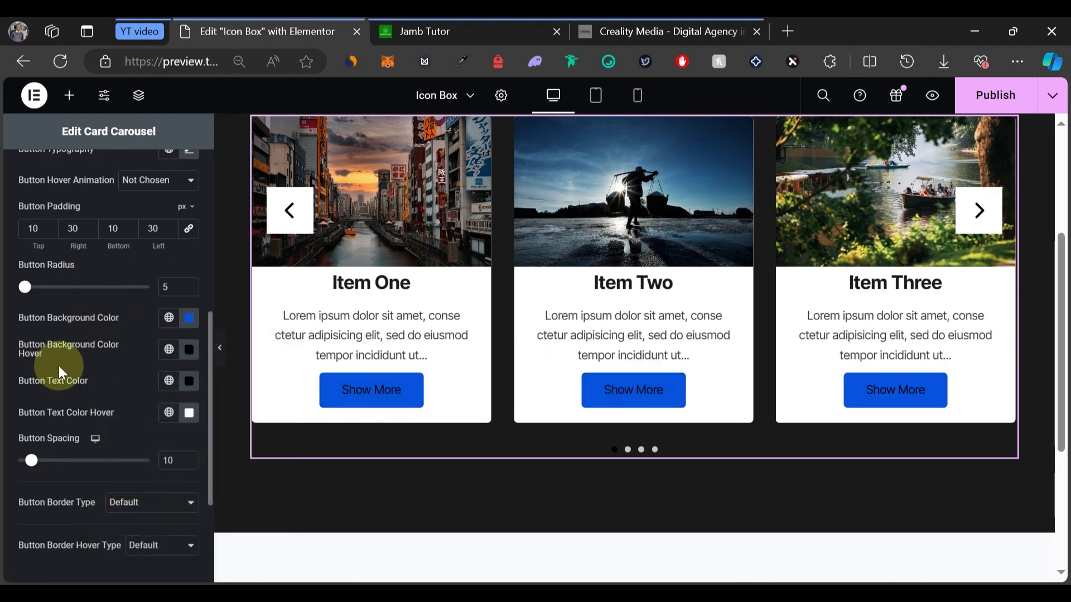
{"action": "left_click", "coordinate": [187, 381]}
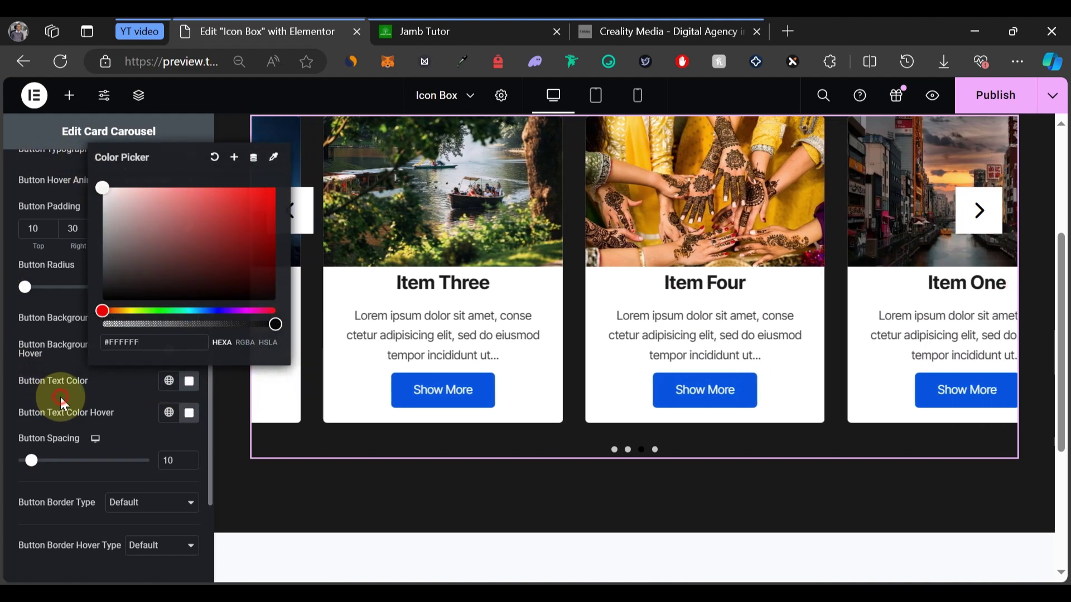
{"action": "left_click", "coordinate": [60, 397]}
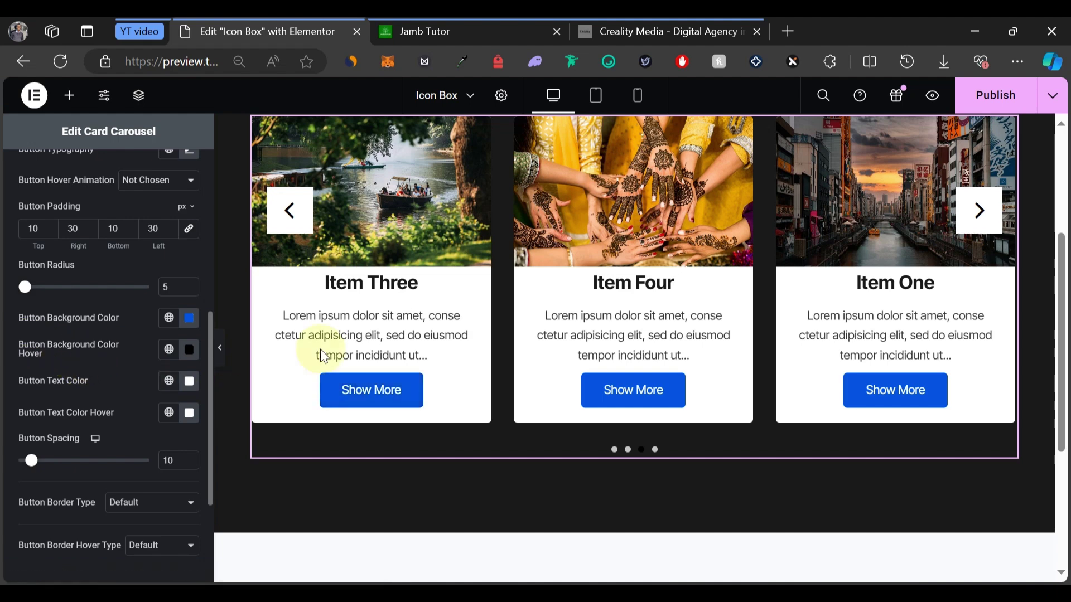
Try red #EA0000 as the button hover background color, and settle on a darker shade of #0055DE
{"action": "left_click", "coordinate": [190, 350]}
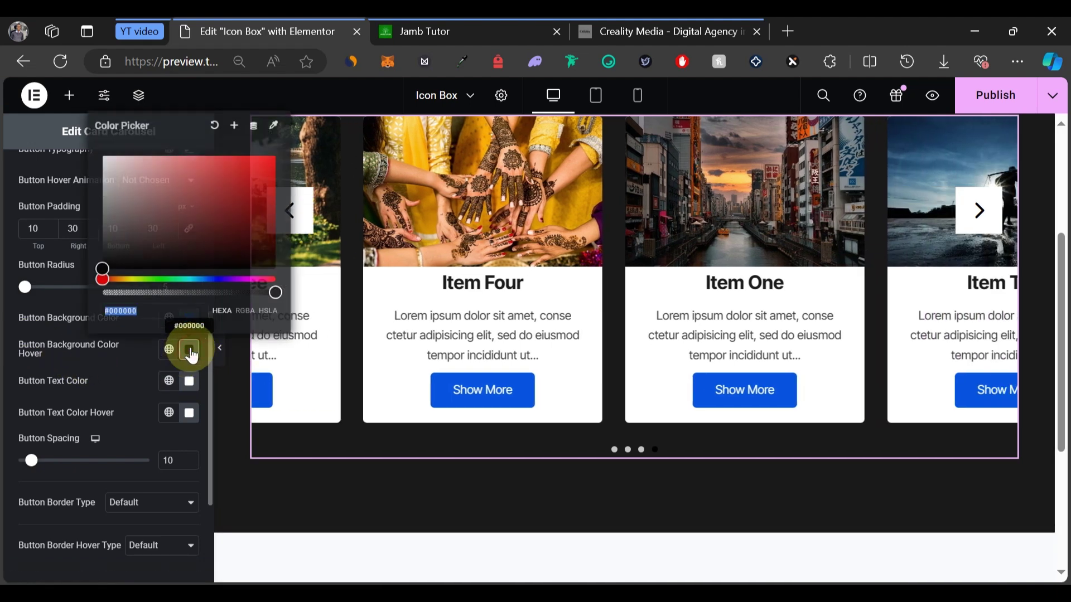
{"action": "left_click_drag", "start_coordinate": [249, 201], "coordinate": [275, 165]}
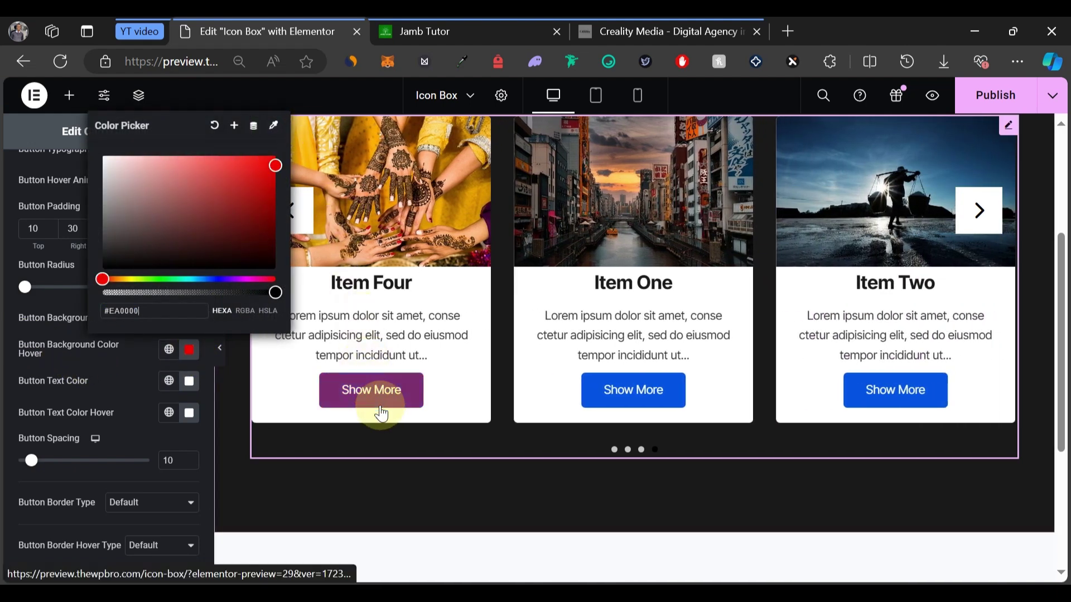
{"action": "left_click_drag", "start_coordinate": [154, 270], "coordinate": [150, 237]}
{"action": "key", "text": "ctrl+a"}
{"action": "type", "text": "#000000"}
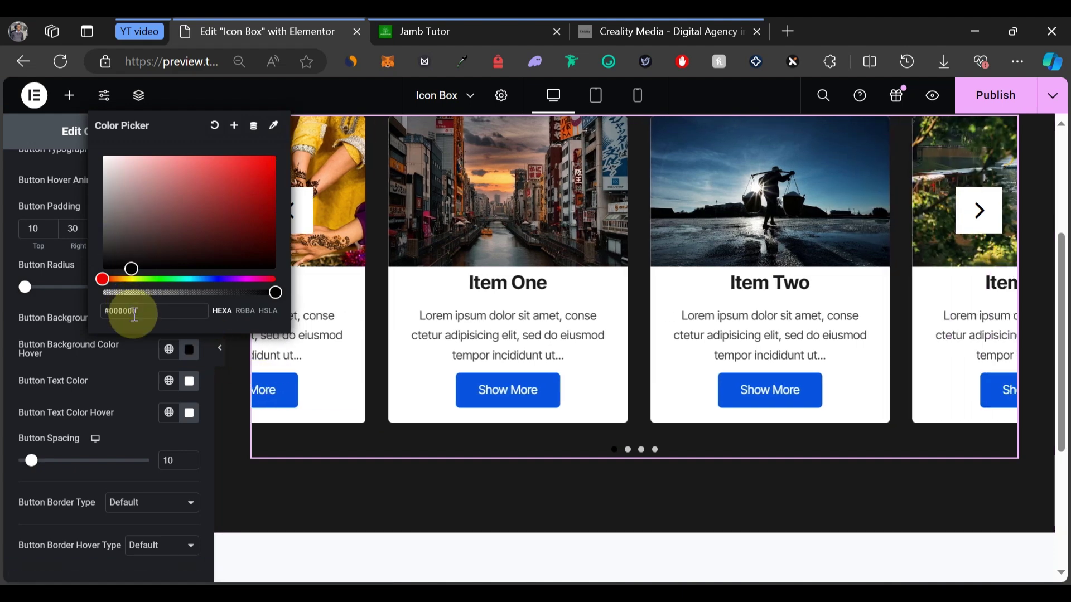
{"action": "double_click", "coordinate": [134, 312]}
{"action": "type", "text": "#00"}
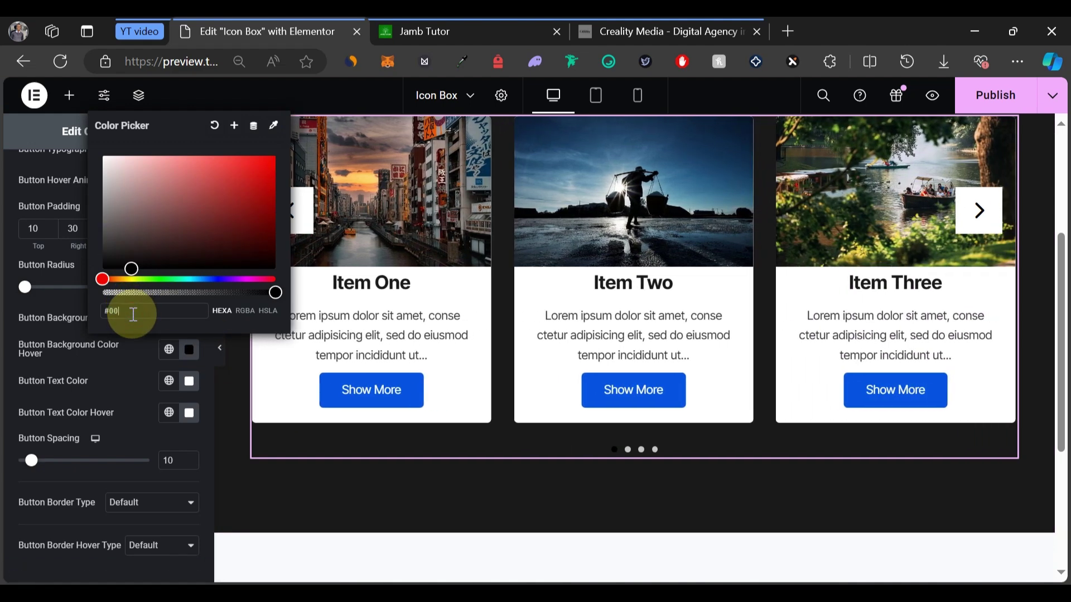
{"action": "type", "text": "55de"}
{"action": "left_click_drag", "start_coordinate": [241, 170], "coordinate": [278, 229]}
{"action": "left_click", "coordinate": [119, 363]}
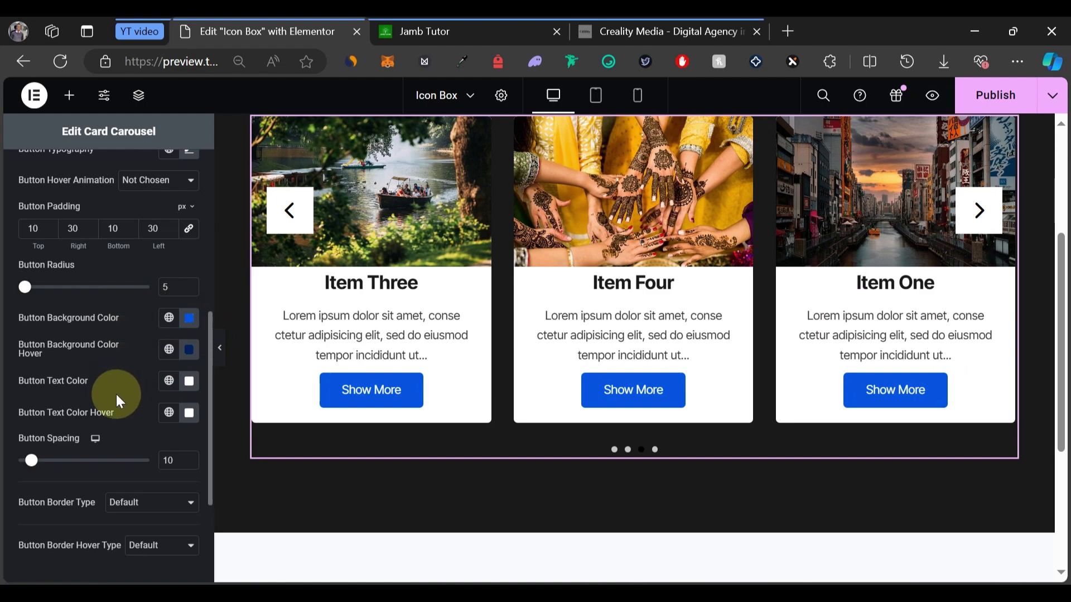
Preview the Our Services section at full page width, and return to the widget's style settings
{"action": "scroll", "coordinate": [116, 394], "scroll_direction": "down", "scroll_amount": 3}
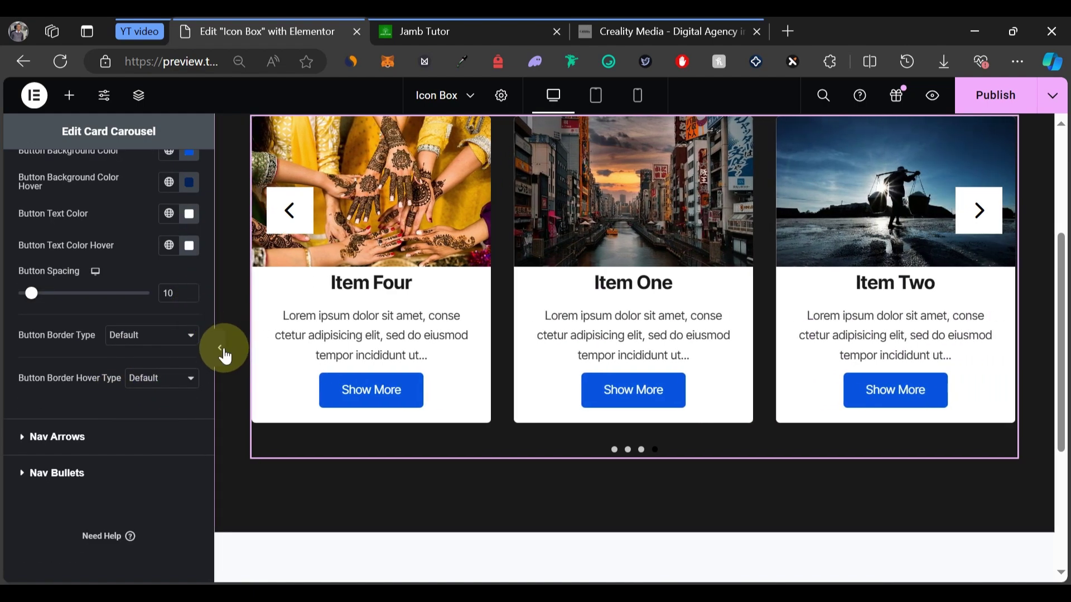
{"action": "left_click", "coordinate": [221, 350]}
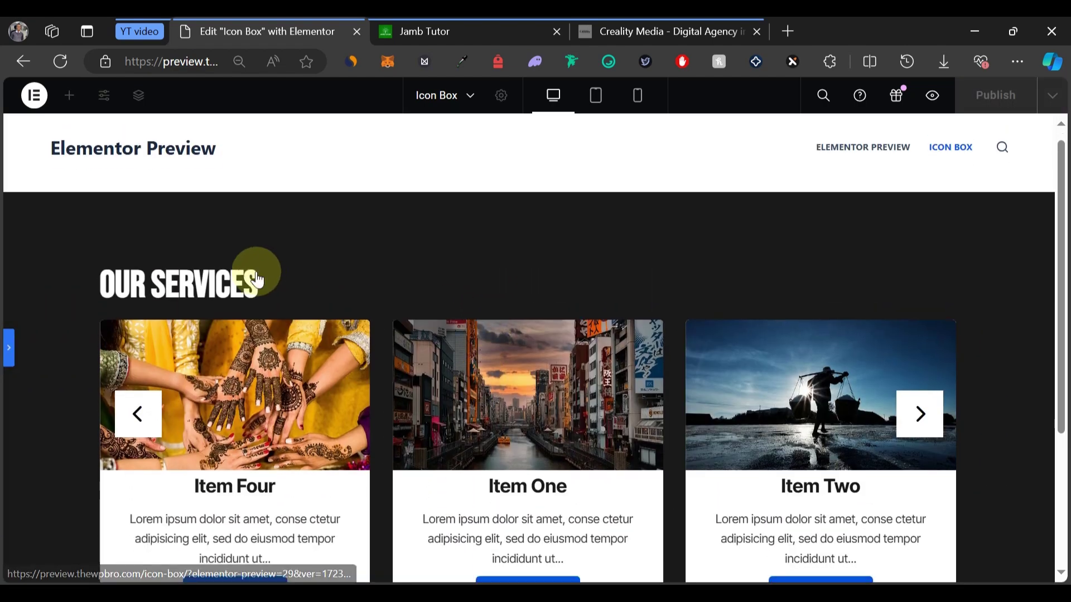
{"action": "scroll", "coordinate": [258, 279], "scroll_direction": "down", "scroll_amount": 1}
{"action": "scroll", "coordinate": [304, 310], "scroll_direction": "down", "scroll_amount": 1}
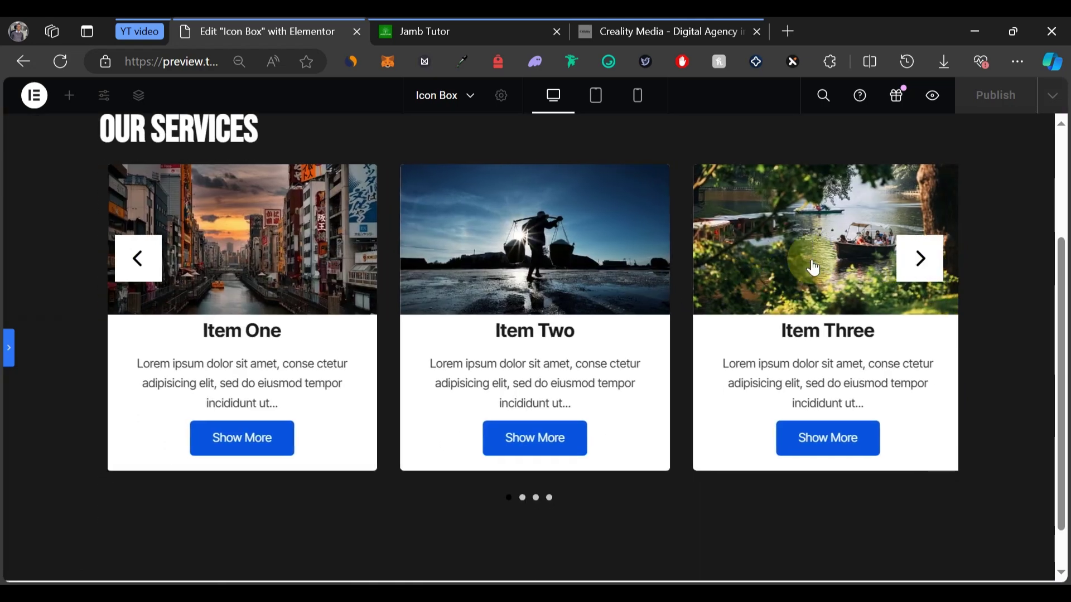
{"action": "left_click", "coordinate": [16, 337]}
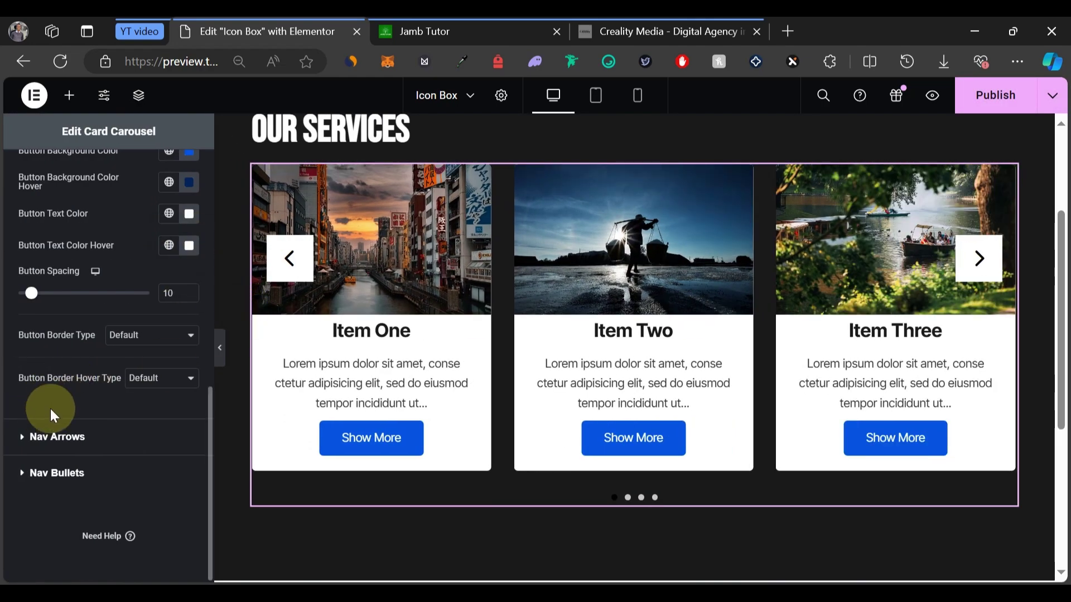
Compare the carousel's navigation arrows with the Study Groups reference, and set their background color to #1A1A1A
{"action": "left_click", "coordinate": [69, 440]}
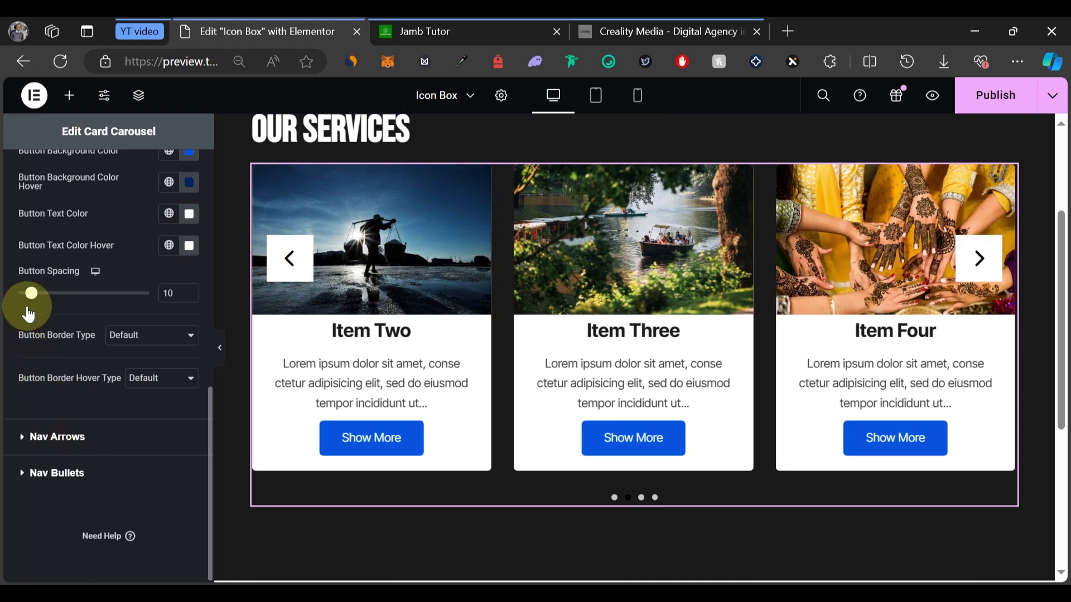
{"action": "scroll", "coordinate": [63, 311], "scroll_direction": "down", "scroll_amount": 7}
{"action": "scroll", "coordinate": [71, 333], "scroll_direction": "up", "scroll_amount": 2}
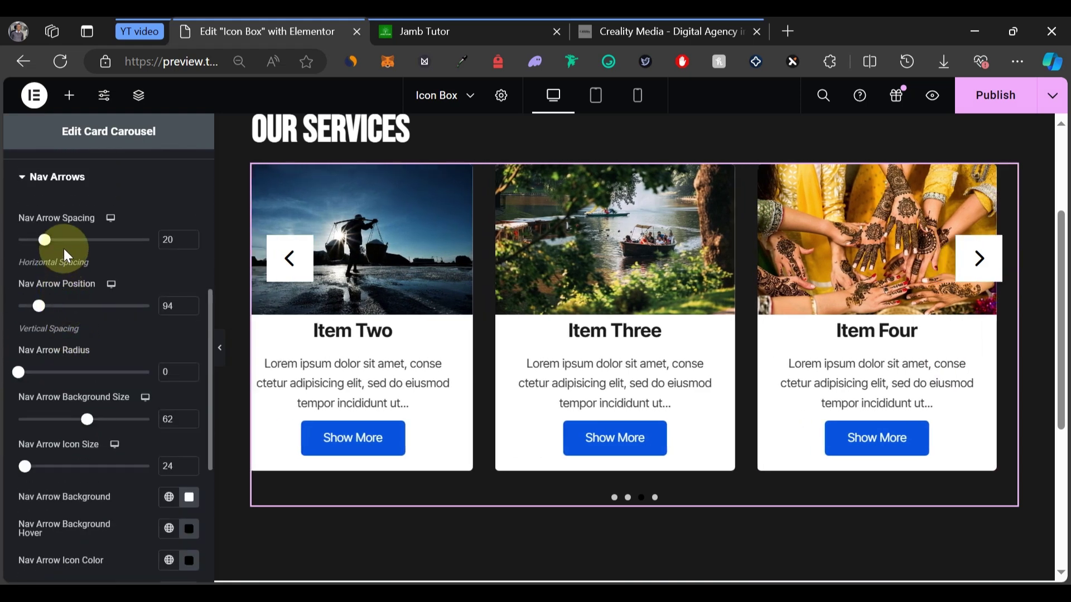
{"action": "scroll", "coordinate": [88, 350], "scroll_direction": "down", "scroll_amount": 2}
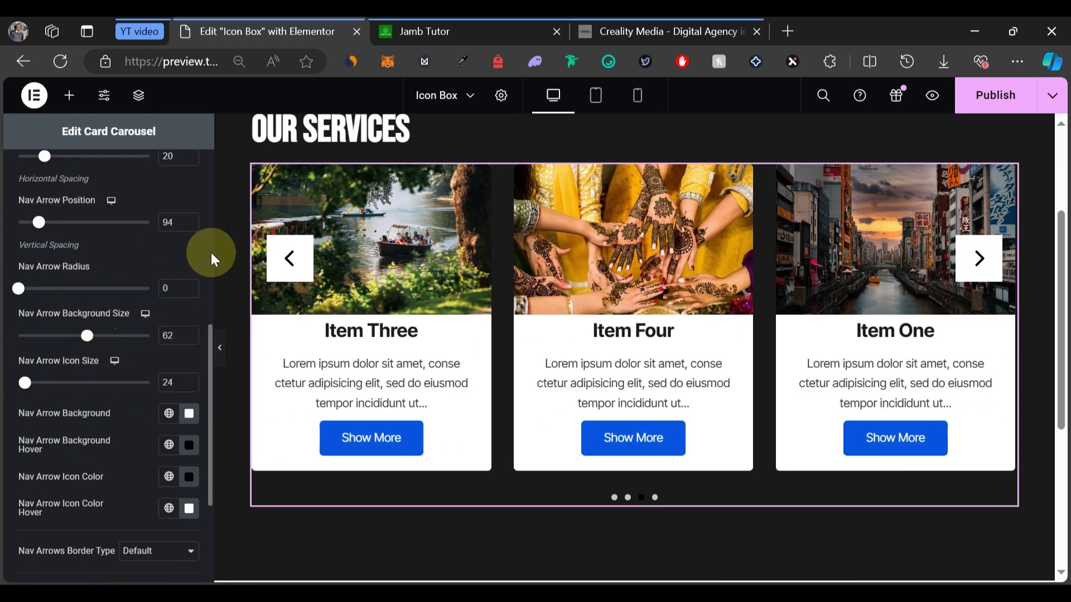
{"action": "left_click", "coordinate": [394, 31]}
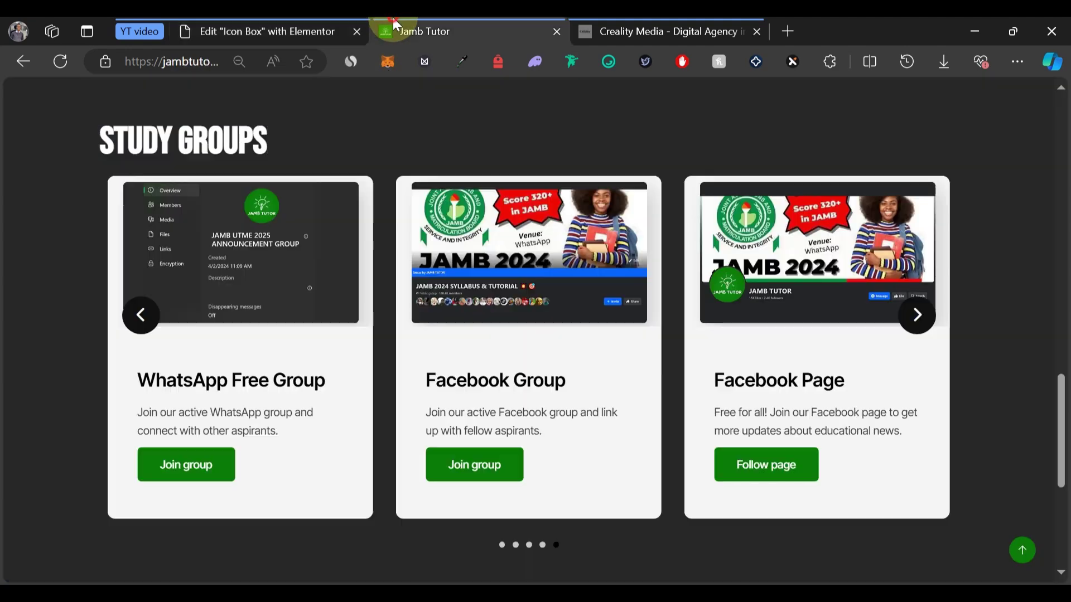
{"action": "left_click", "coordinate": [261, 31]}
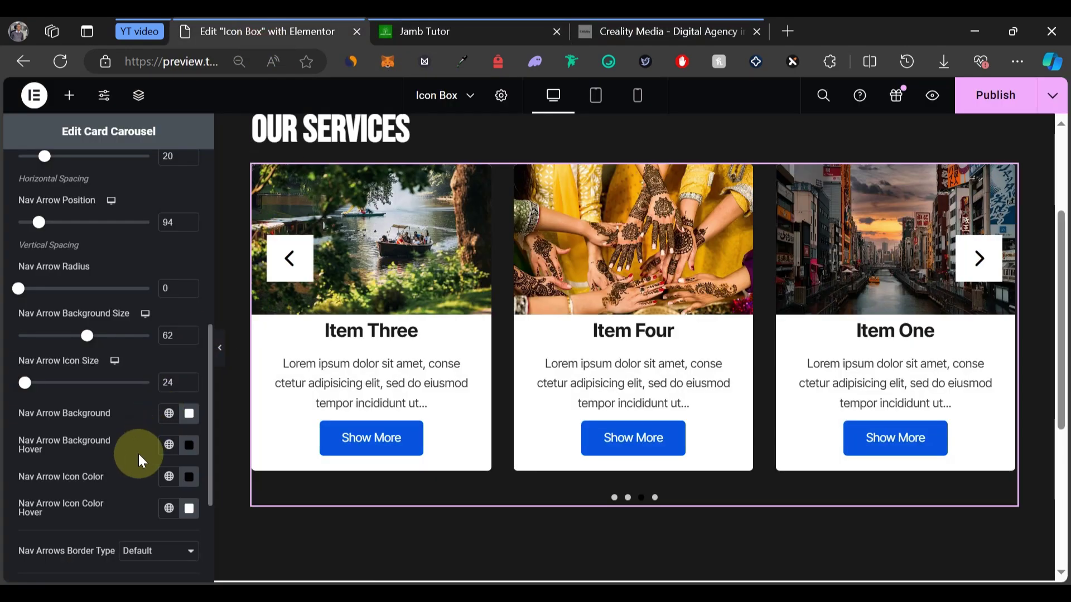
{"action": "left_click", "coordinate": [190, 415]}
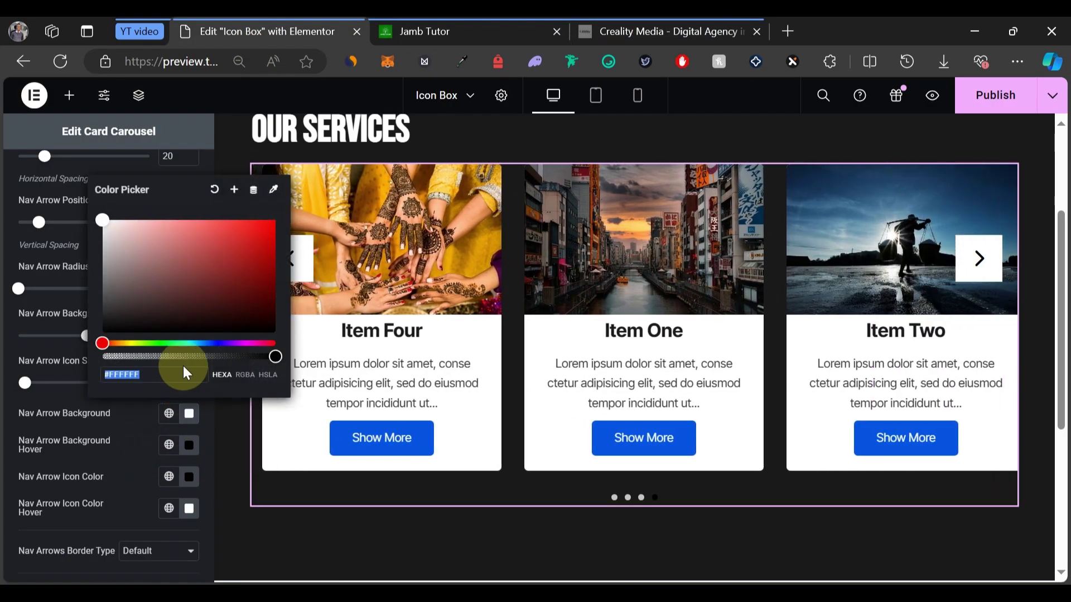
{"action": "triple_click", "coordinate": [183, 367]}
{"action": "type", "text": "1a1a1a"}
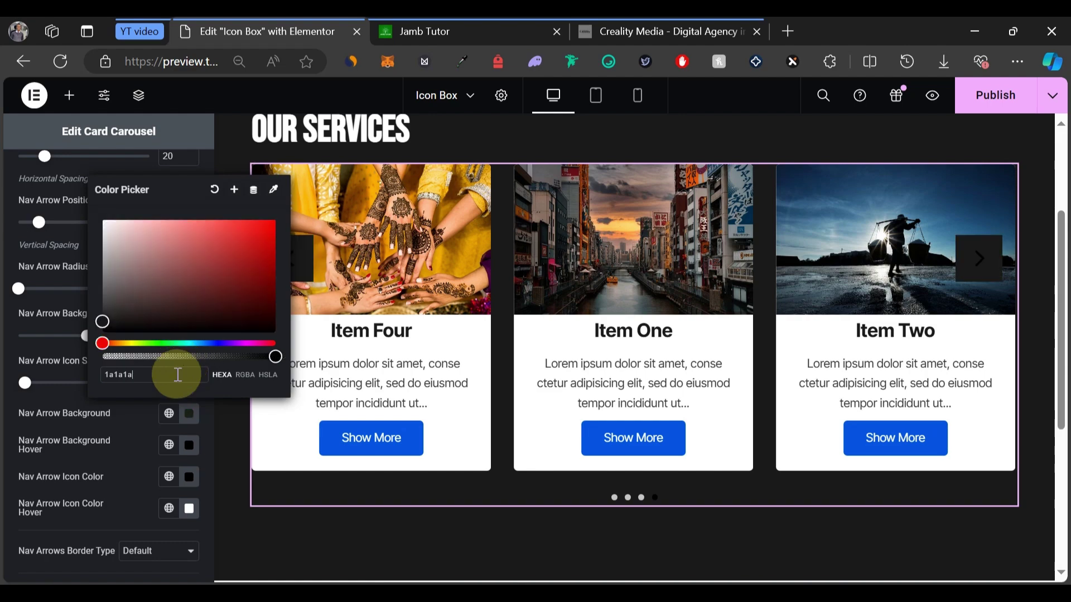
Set the navigation arrows' hover background color to white
{"action": "left_click", "coordinate": [178, 453]}
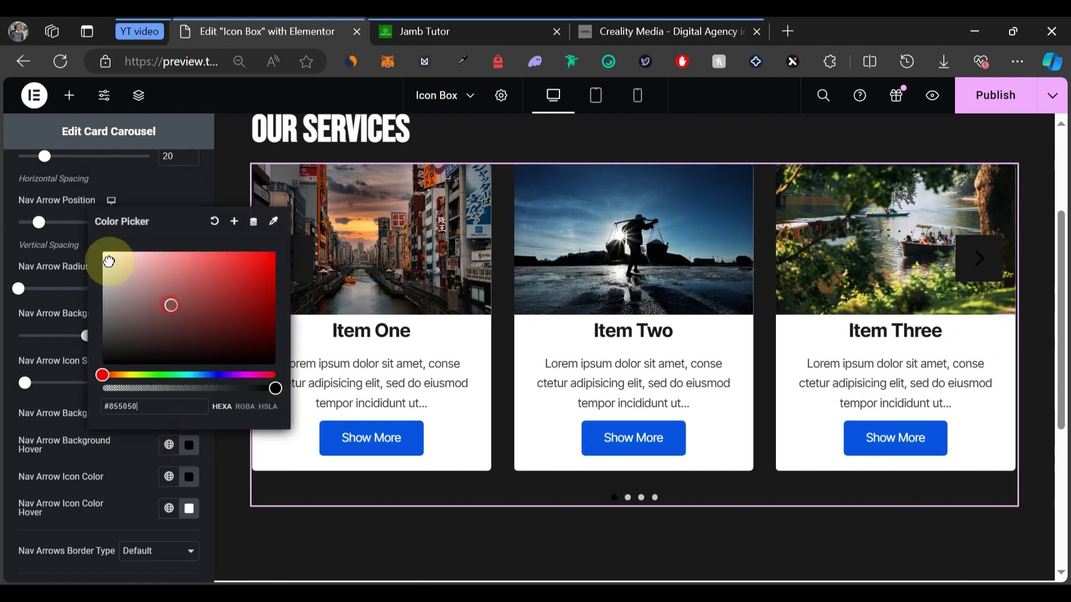
{"action": "left_click", "coordinate": [59, 423]}
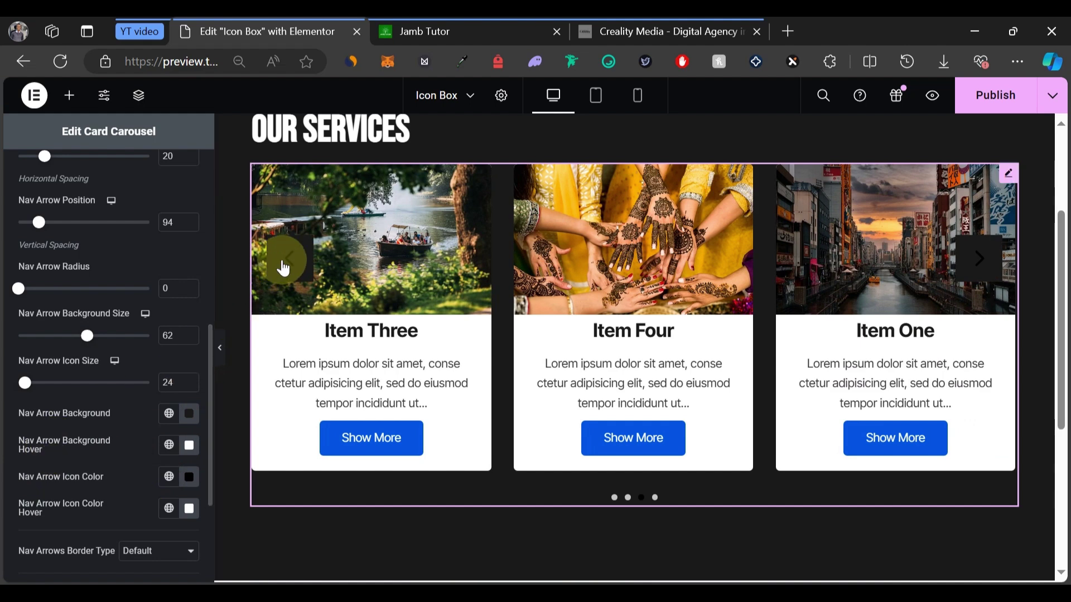
Try #1A1A1A as the navigation arrows' hover background color
{"action": "left_click", "coordinate": [190, 445]}
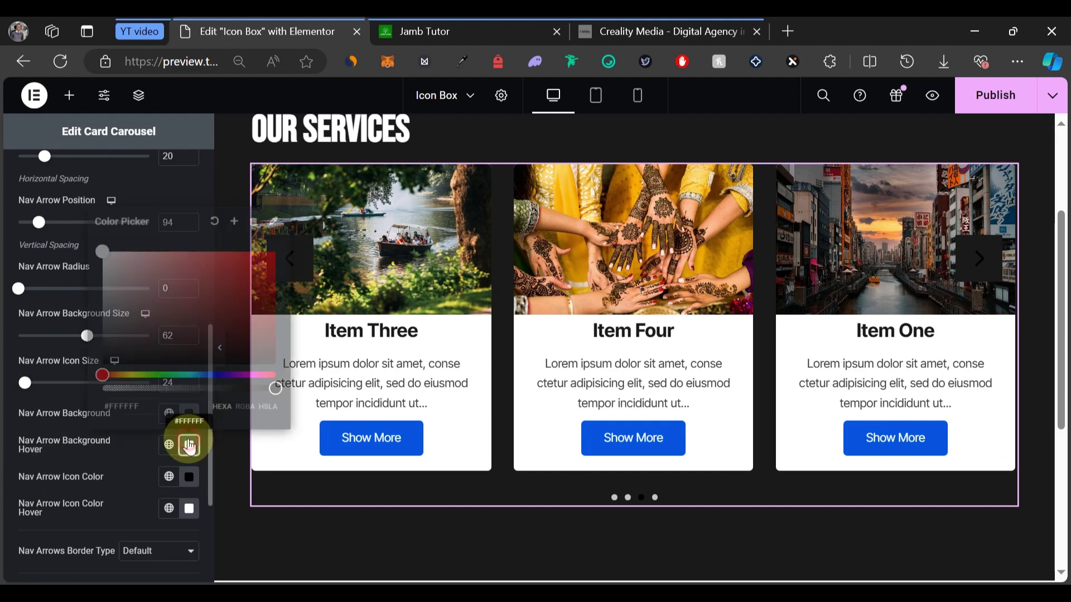
{"action": "type", "text": "1a1a"}
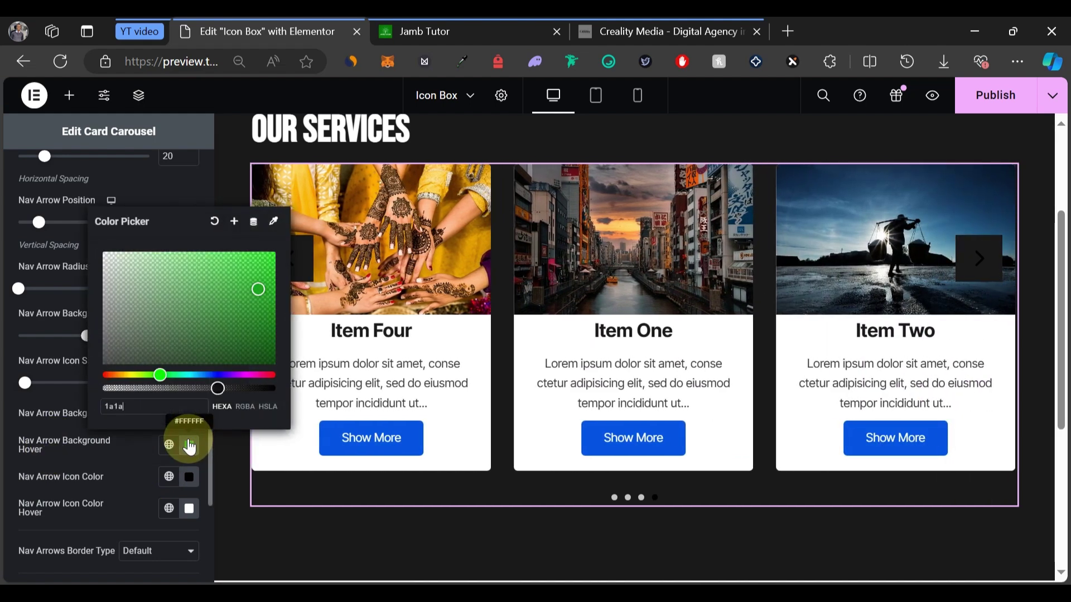
{"action": "type", "text": "1a"}
{"action": "left_click", "coordinate": [136, 456]}
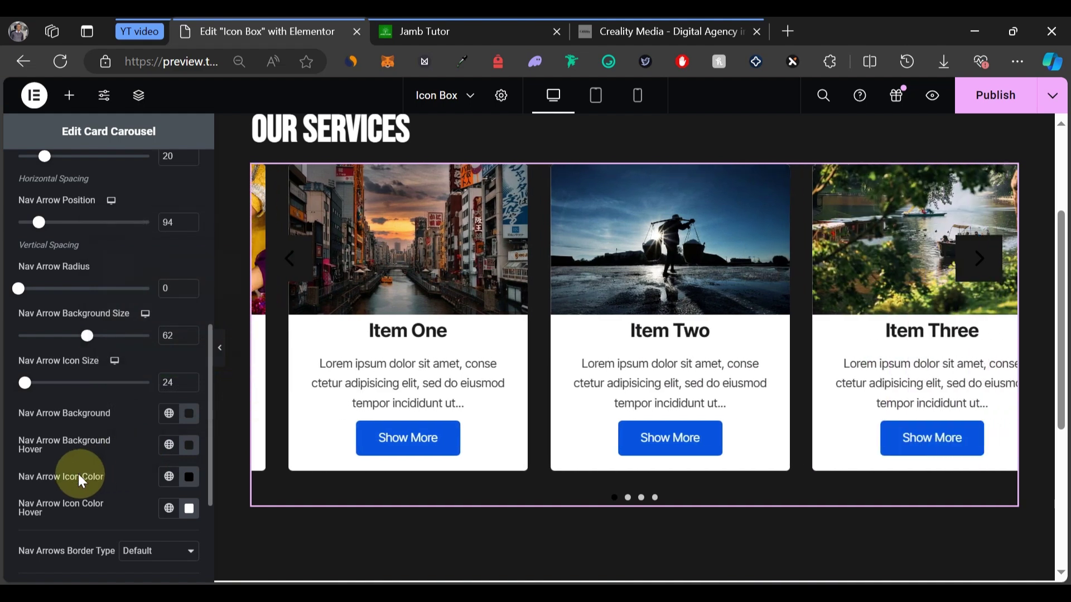
Set the navigation arrows' icon color to #FFFFFF and their hover background color to #0055DE
{"action": "left_click", "coordinate": [191, 475]}
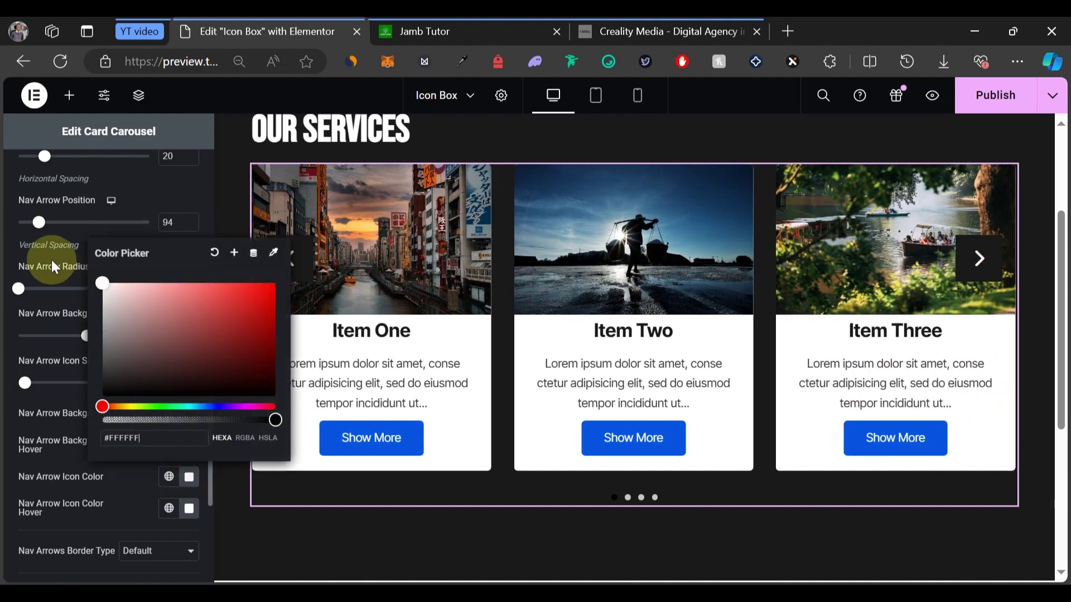
{"action": "left_click", "coordinate": [136, 490]}
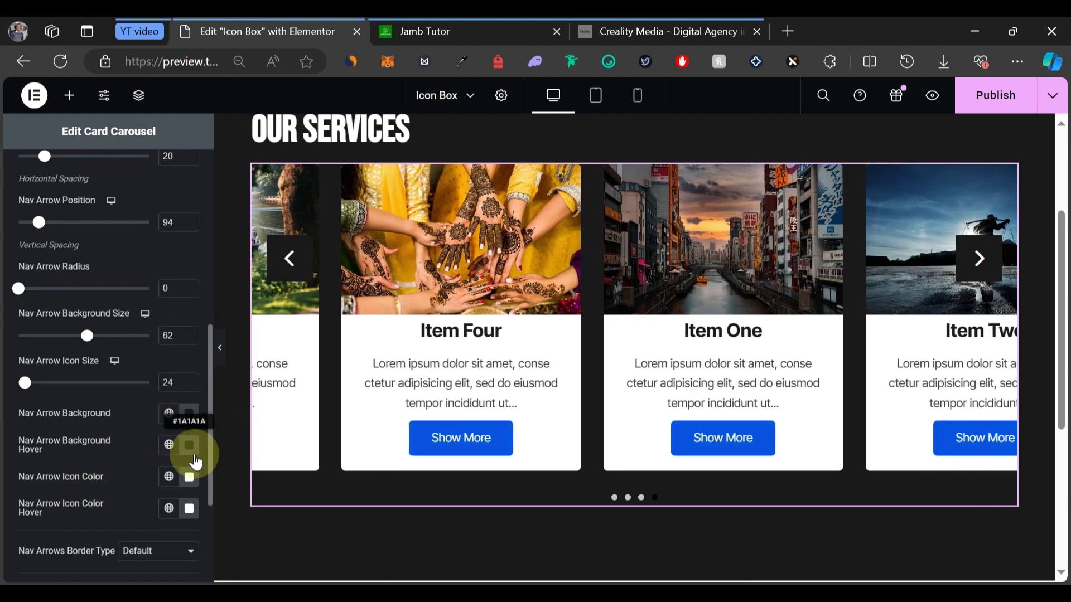
{"action": "left_click", "coordinate": [192, 454]}
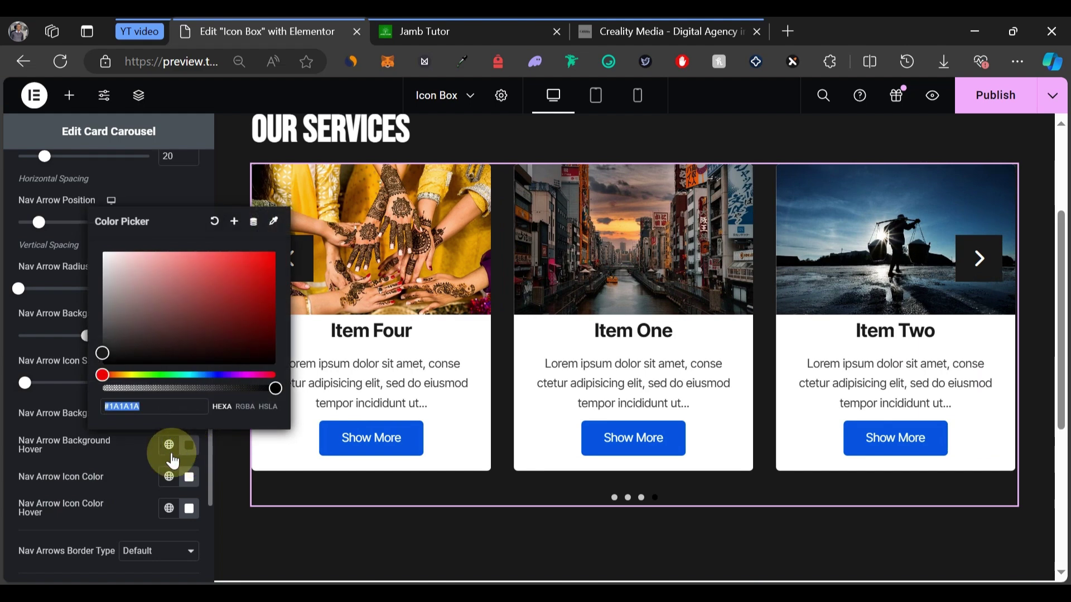
{"action": "type", "text": "00"}
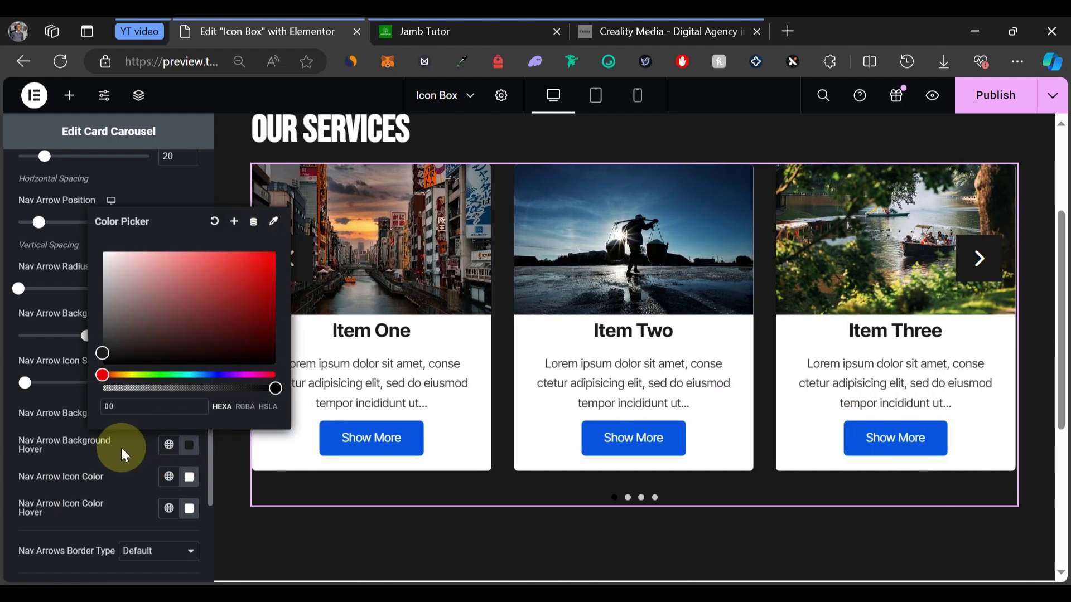
{"action": "type", "text": "55de"}
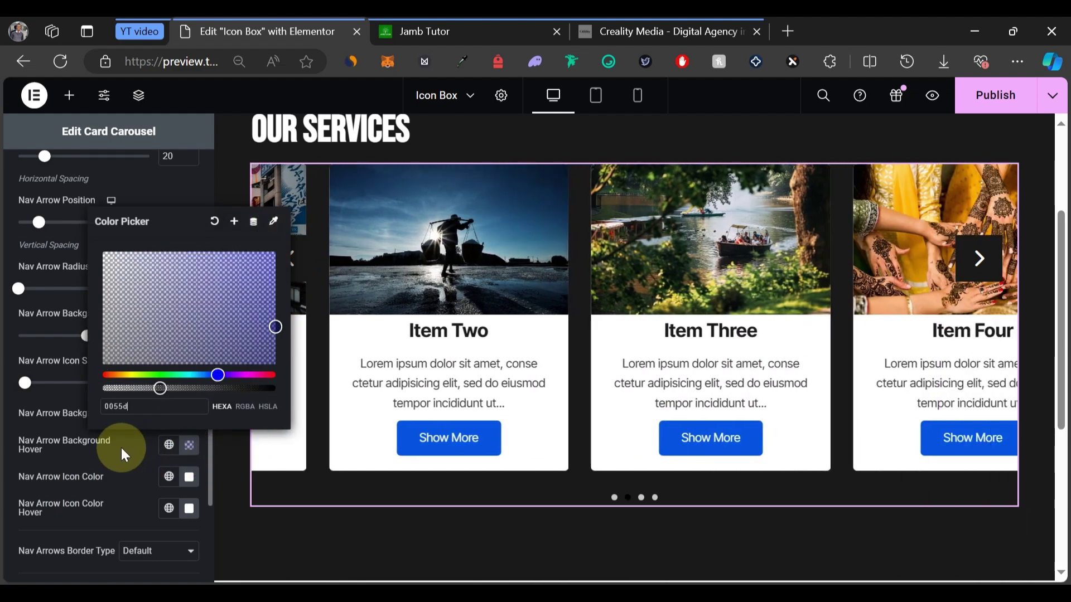
{"action": "left_click", "coordinate": [122, 468]}
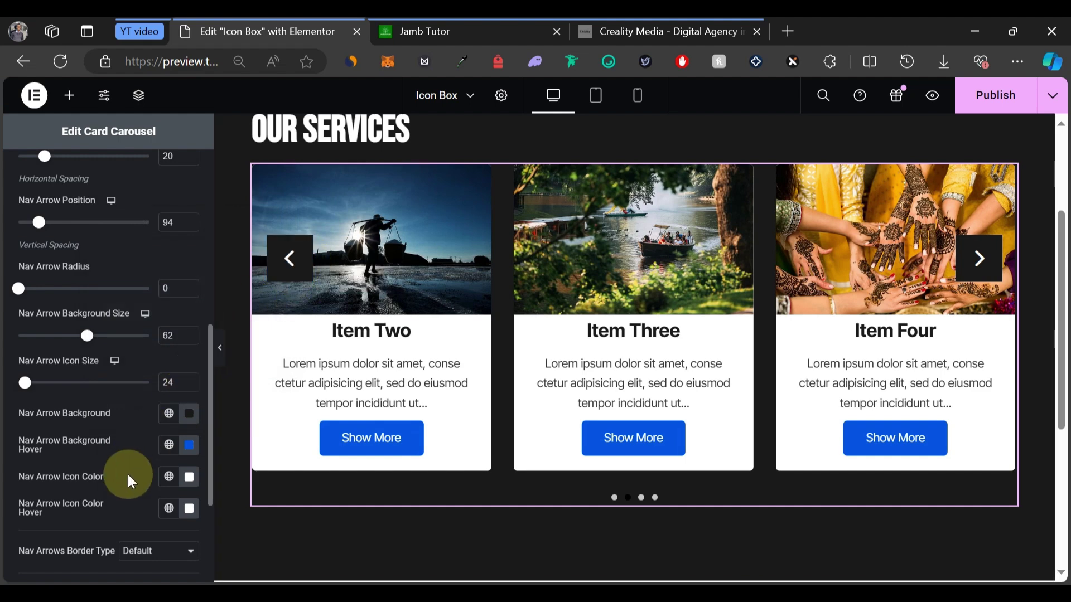
Set the navigation arrows' radius to 50 and preview the Our Services section at full page width
{"action": "scroll", "coordinate": [79, 443], "scroll_direction": "up", "scroll_amount": 2}
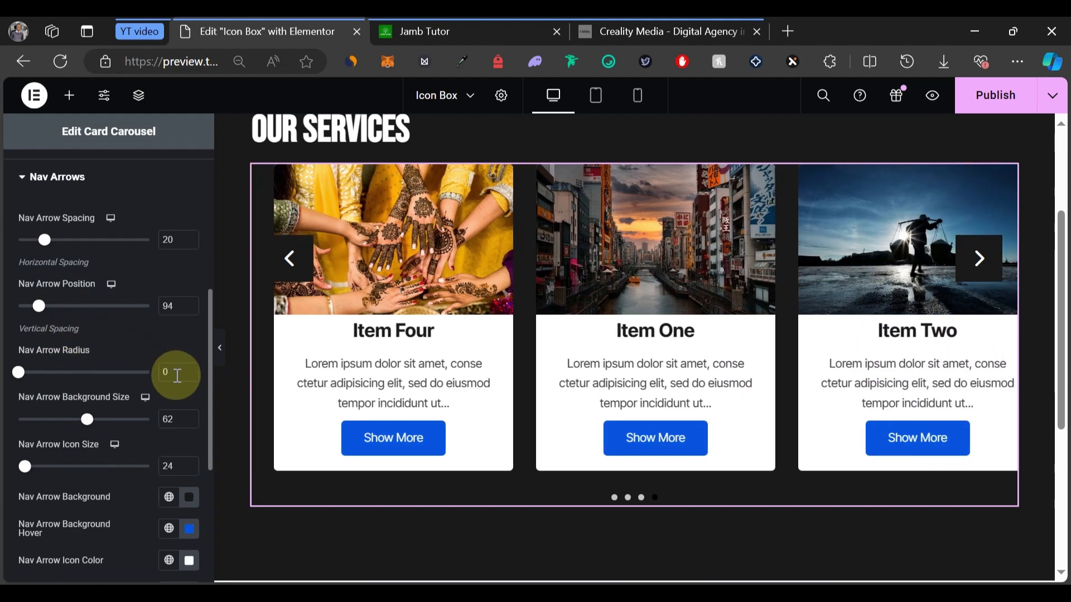
{"action": "left_click", "coordinate": [164, 372]}
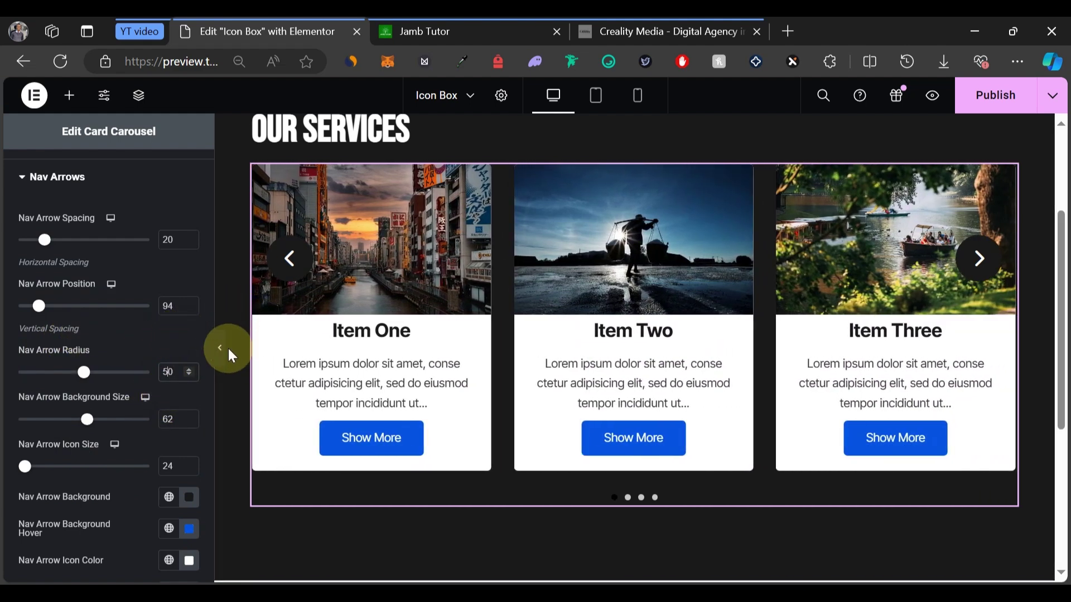
{"action": "left_click", "coordinate": [222, 350]}
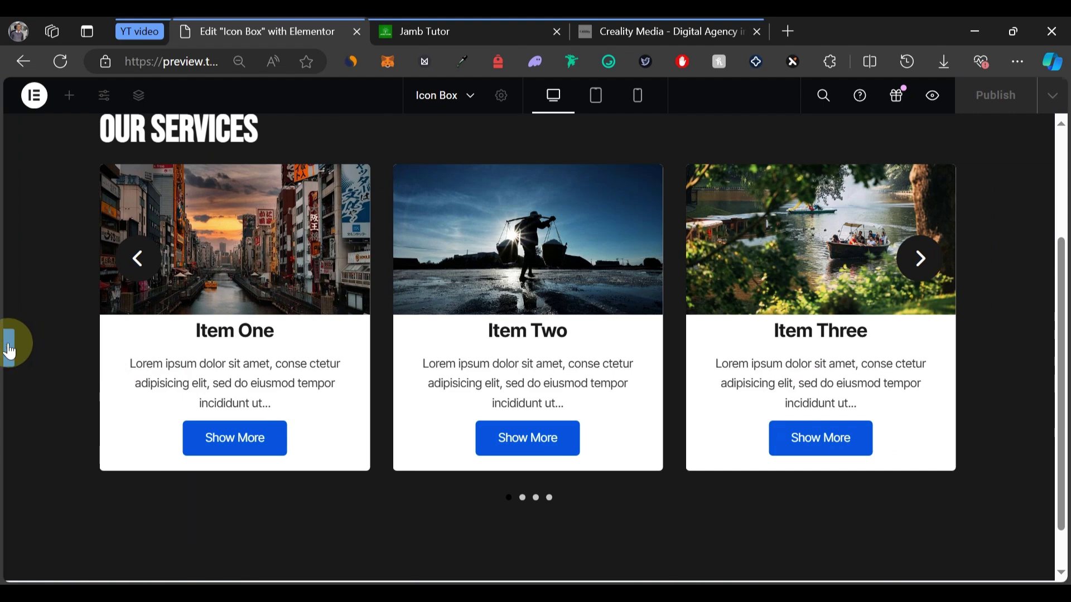
{"action": "left_click", "coordinate": [10, 346]}
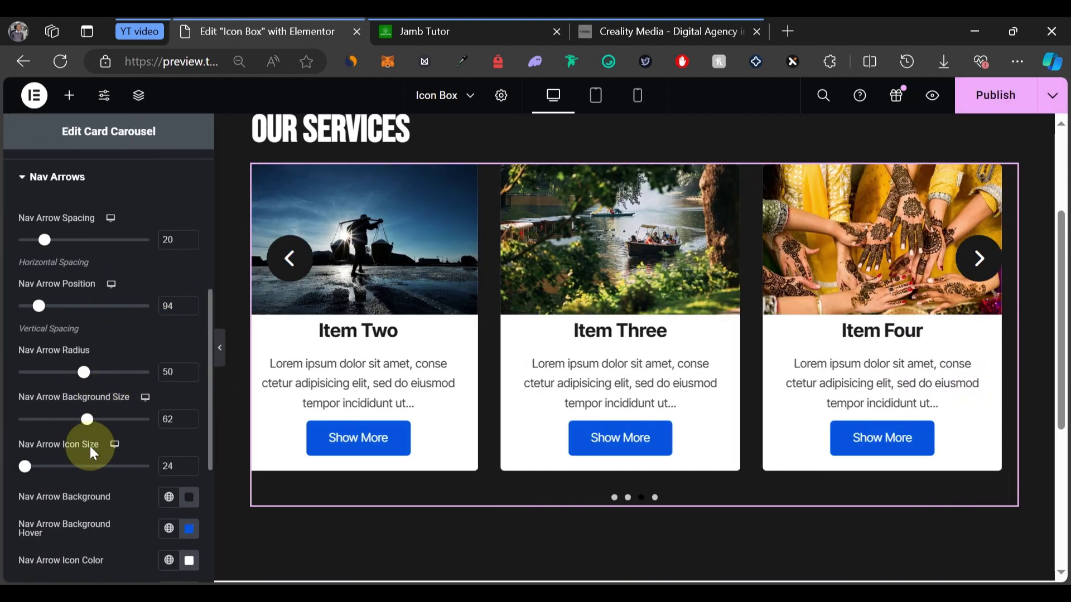
Reduce the navigation arrows' background size to 35
{"action": "scroll", "coordinate": [62, 390], "scroll_direction": "down", "scroll_amount": 3}
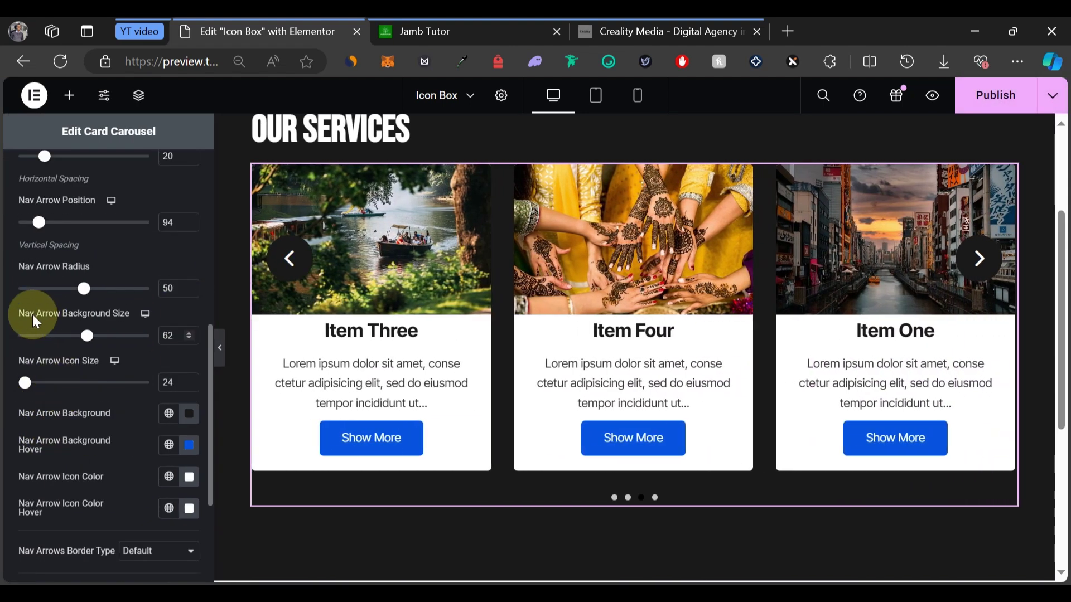
{"action": "left_click_drag", "start_coordinate": [95, 333], "coordinate": [55, 338]}
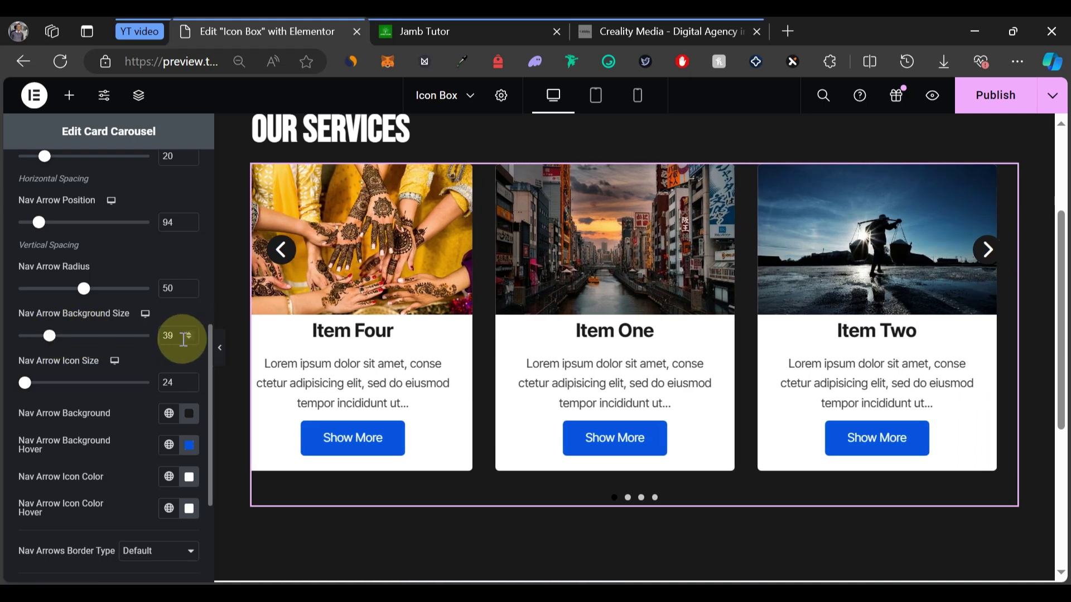
{"action": "left_click", "coordinate": [189, 338]}
{"action": "left_click", "coordinate": [189, 339]}
{"action": "left_click", "coordinate": [189, 338]}
{"action": "left_click", "coordinate": [189, 339]}
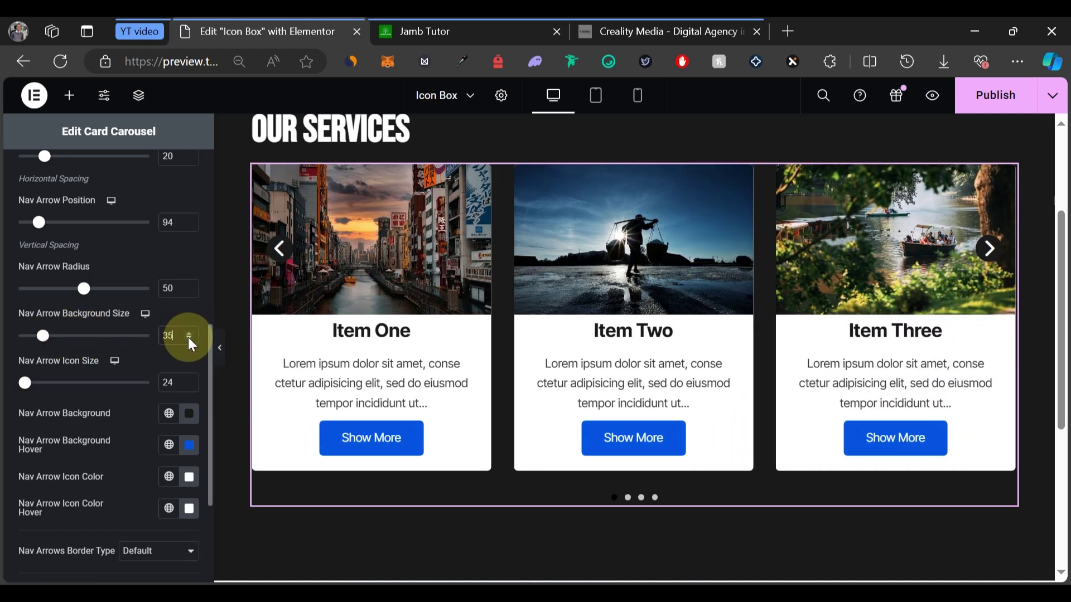
Set the navigation arrows' icon size to 15 and preview the carousel at full page width
{"action": "left_click", "coordinate": [189, 381]}
{"action": "double_click", "coordinate": [176, 382]}
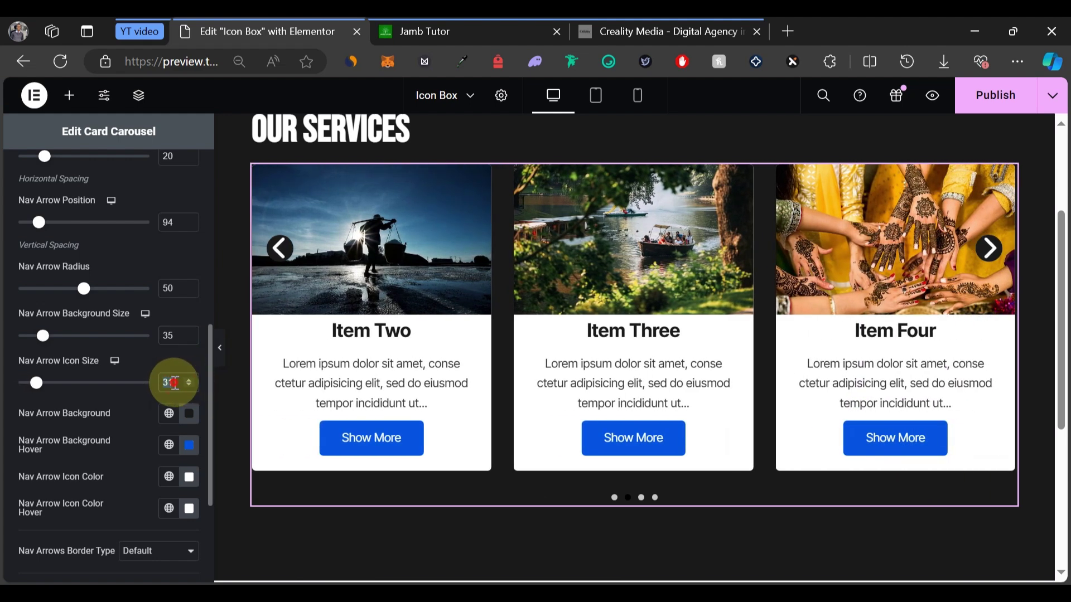
{"action": "type", "text": "15"}
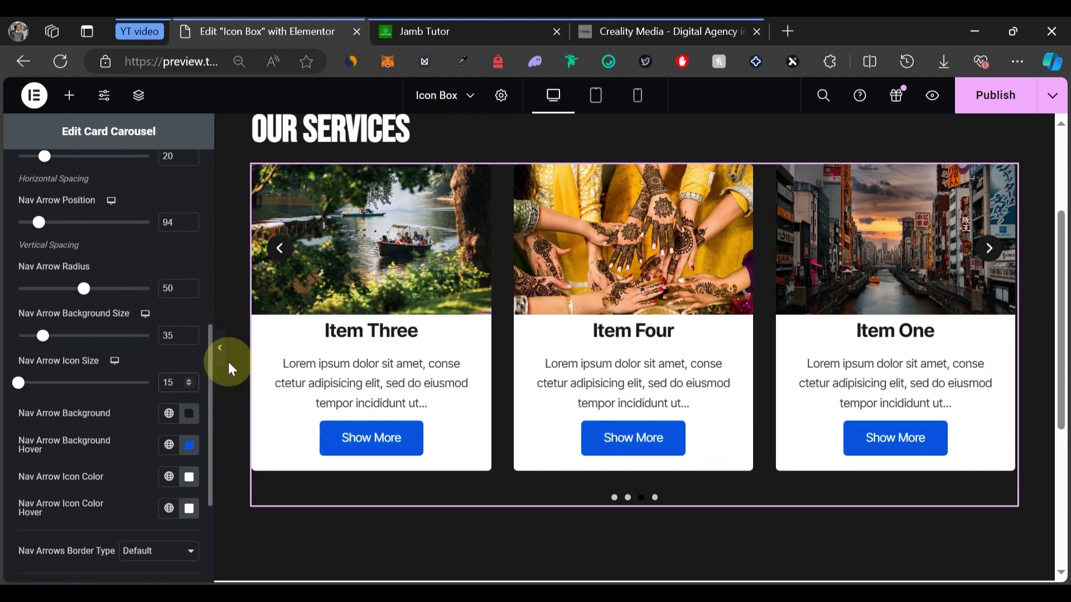
{"action": "left_click", "coordinate": [221, 348]}
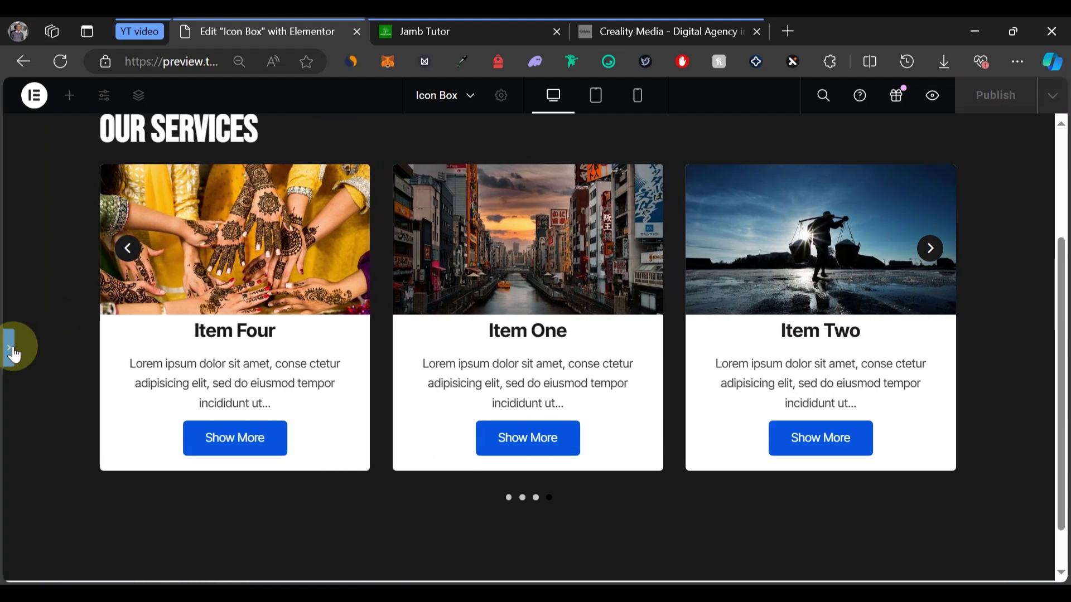
{"action": "left_click", "coordinate": [10, 348]}
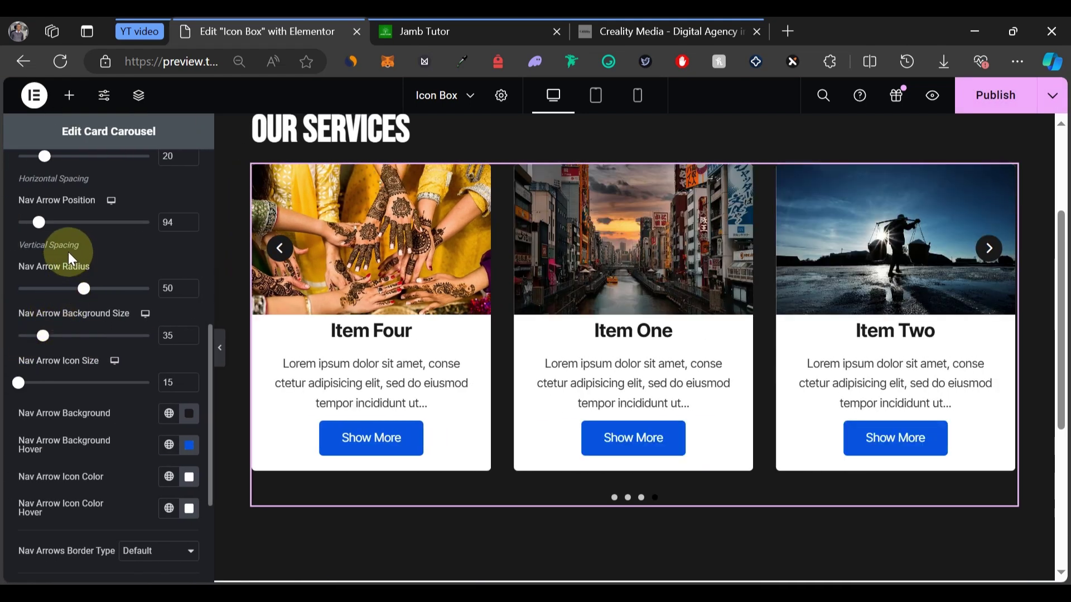
Set the navigation arrows' vertical position to 177 and background size to 45, and check them at full page width
{"action": "scroll", "coordinate": [51, 208], "scroll_direction": "up", "scroll_amount": 2}
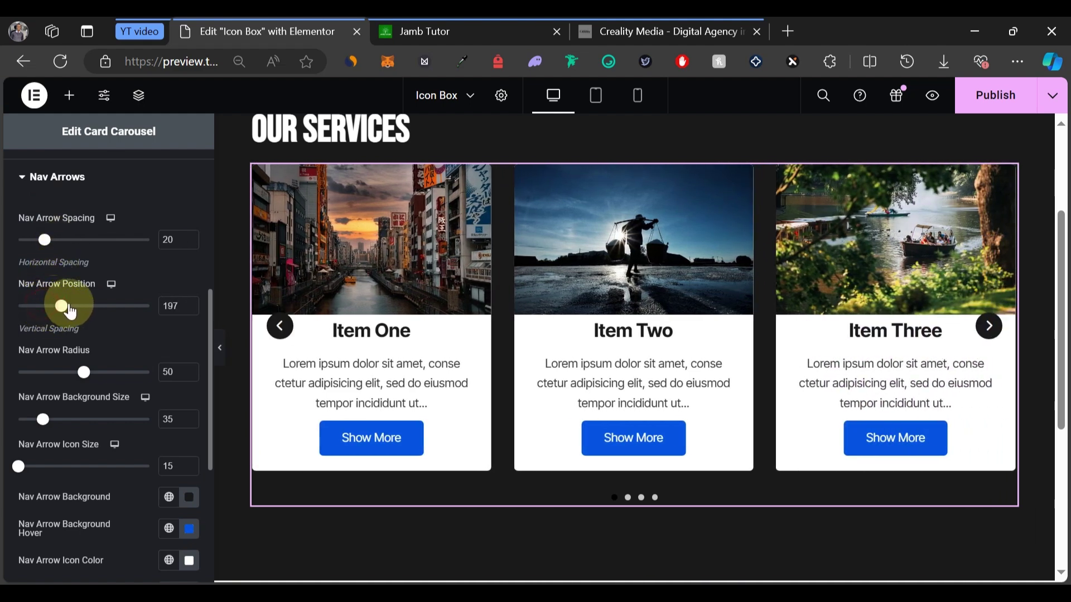
{"action": "left_click_drag", "start_coordinate": [70, 311], "coordinate": [58, 309]}
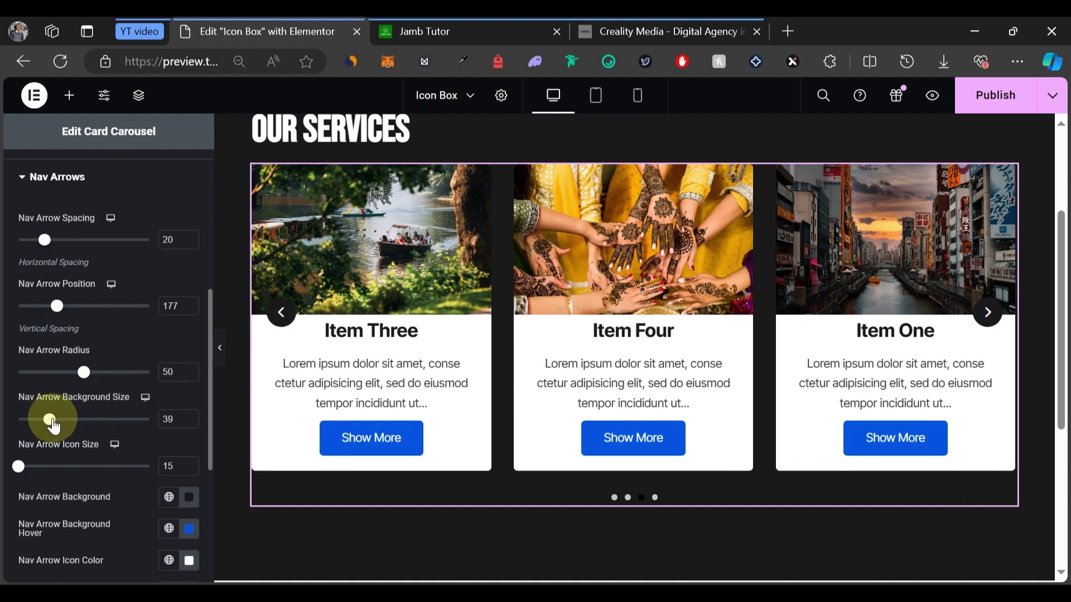
{"action": "left_click_drag", "start_coordinate": [54, 427], "coordinate": [65, 427]}
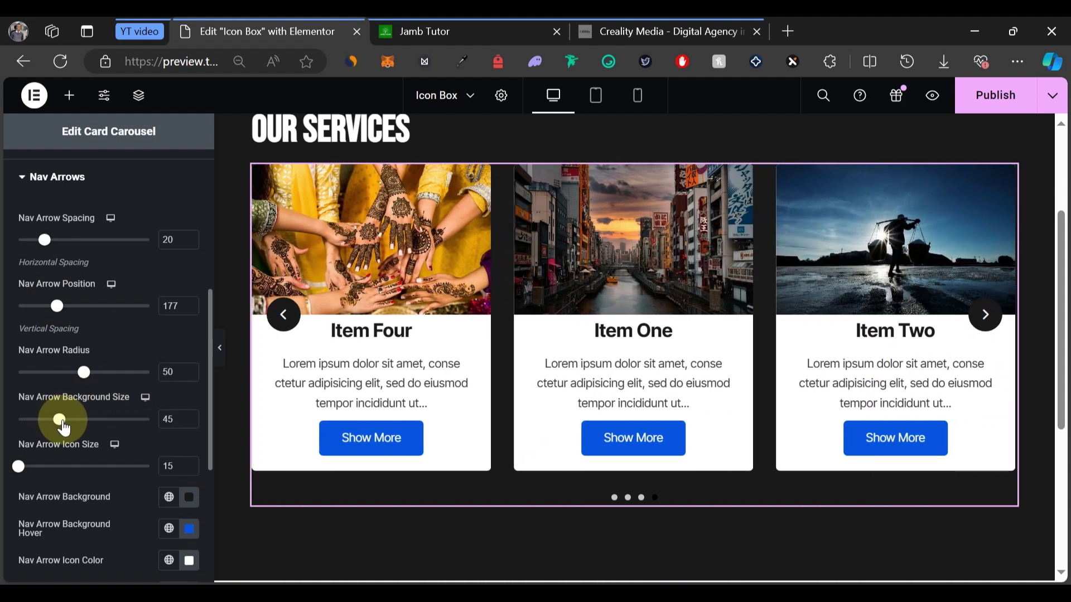
{"action": "left_click", "coordinate": [220, 343]}
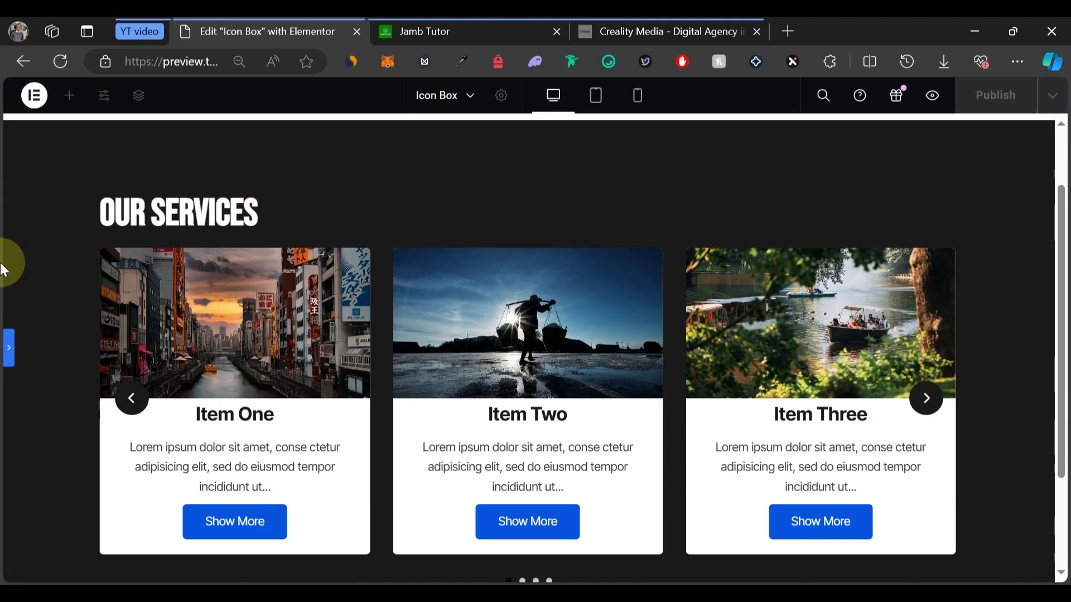
{"action": "left_click", "coordinate": [9, 348]}
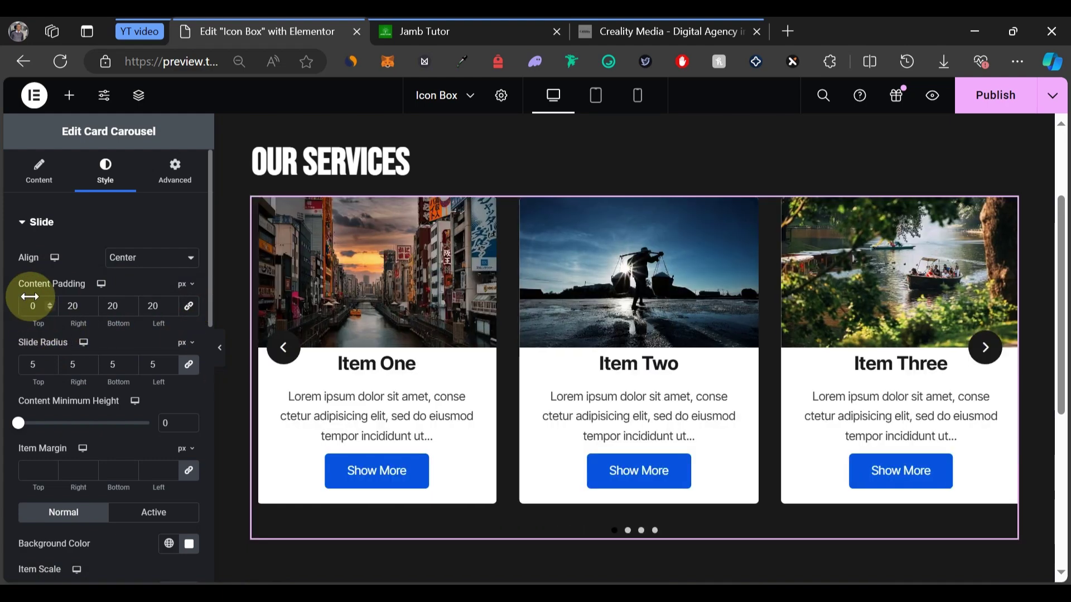
Try top content padding values of 20 and 70 px and a bottom content padding of 70 px on the slides
{"action": "left_click", "coordinate": [31, 304]}
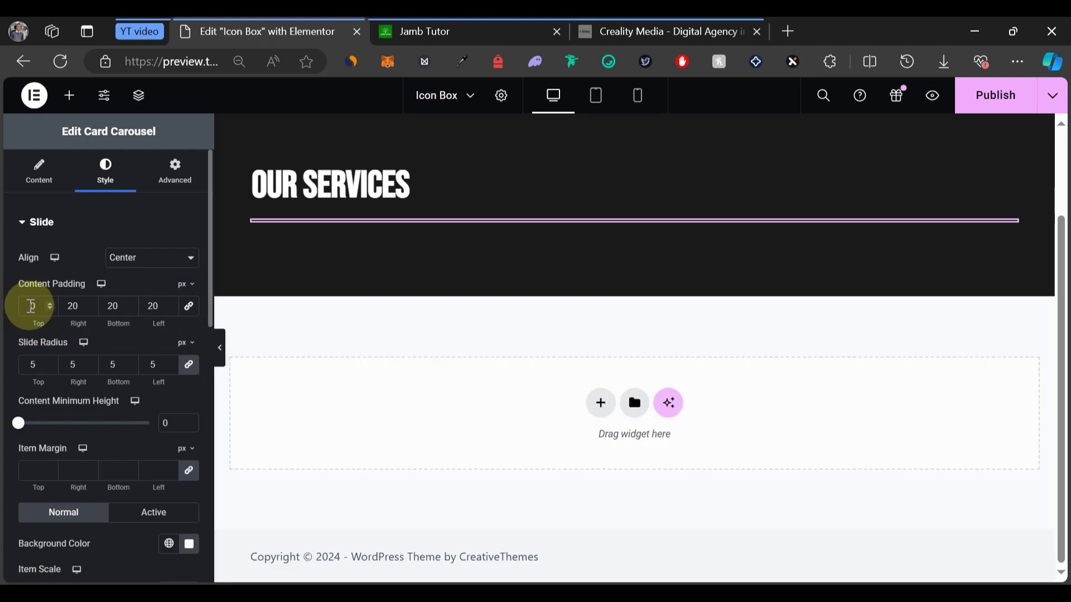
{"action": "type", "text": "20"}
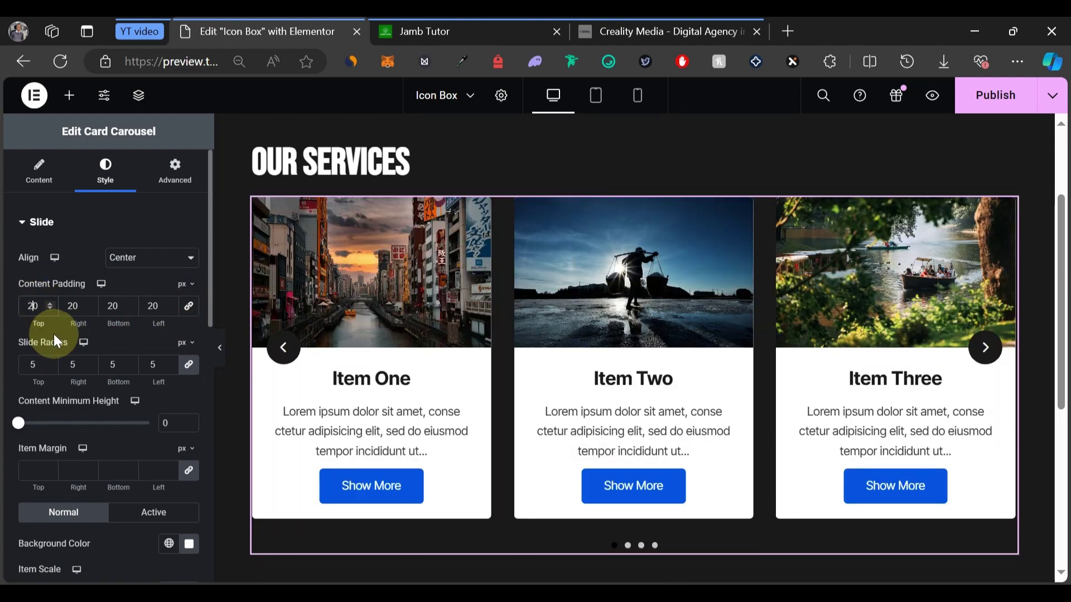
{"action": "left_click", "coordinate": [111, 306]}
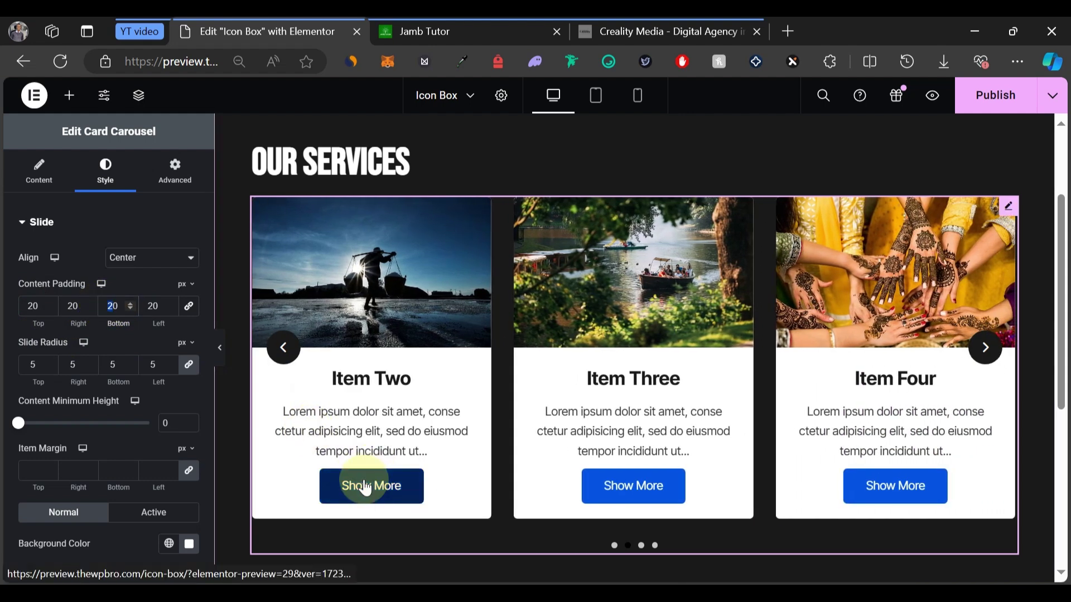
{"action": "scroll", "coordinate": [584, 383], "scroll_direction": "down", "scroll_amount": 2}
{"action": "key", "text": "BackSpace"}
{"action": "type", "text": "7"}
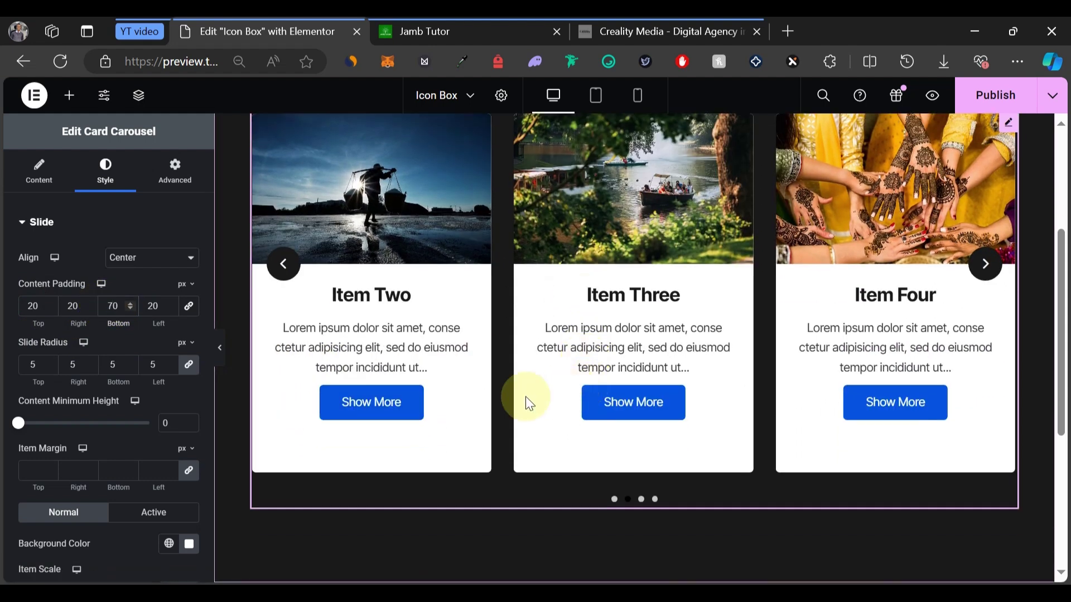
{"action": "double_click", "coordinate": [28, 306]}
{"action": "type", "text": "70"}
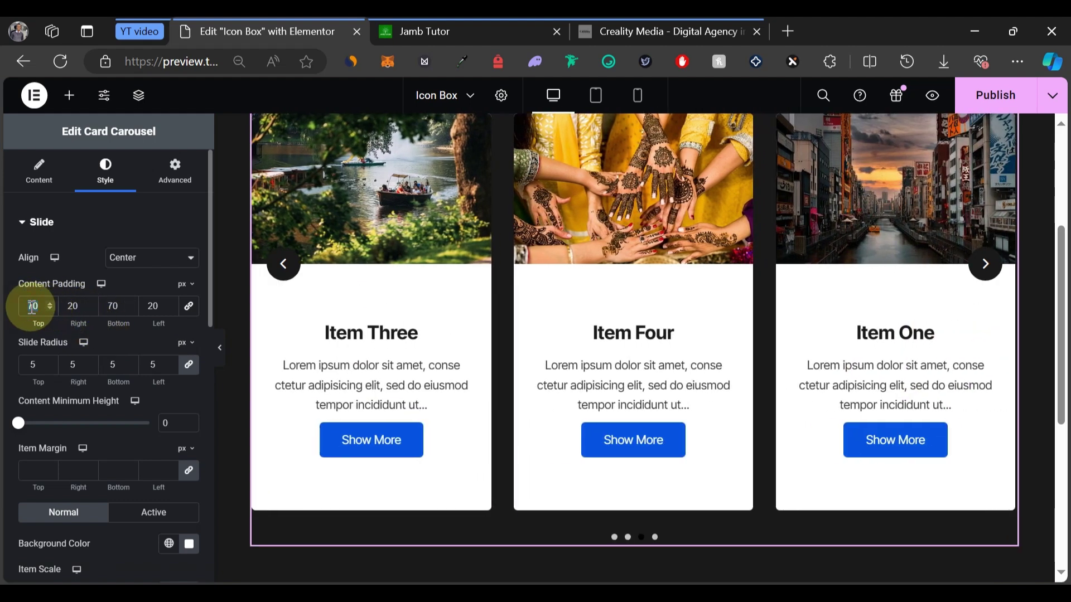
Set the slides' top and bottom content padding to 30 px and preview the section at full page width
{"action": "type", "text": "30"}
{"action": "left_click", "coordinate": [112, 304]}
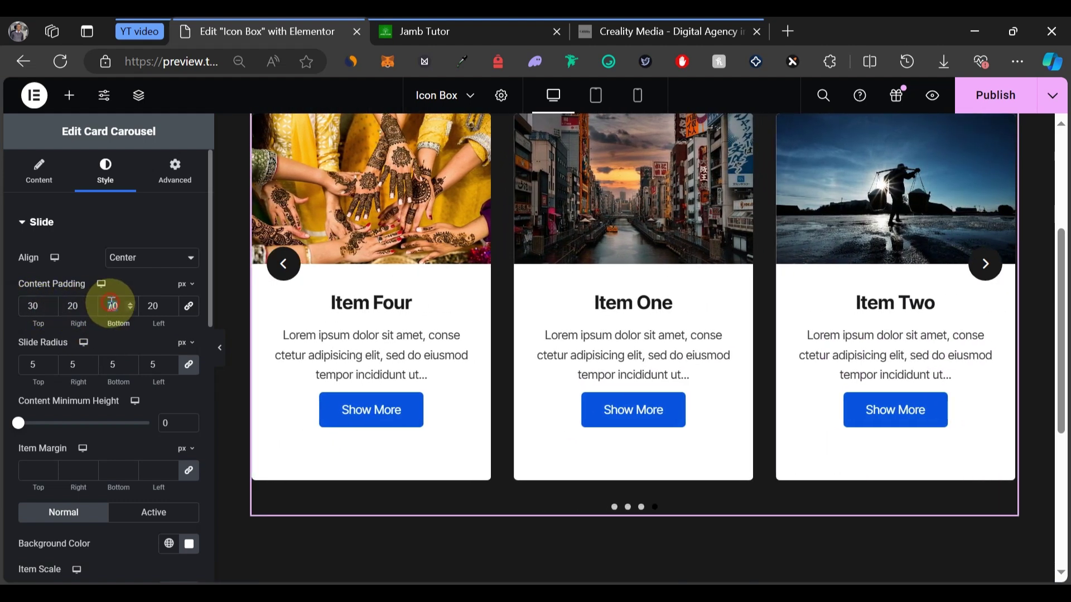
{"action": "type", "text": "30"}
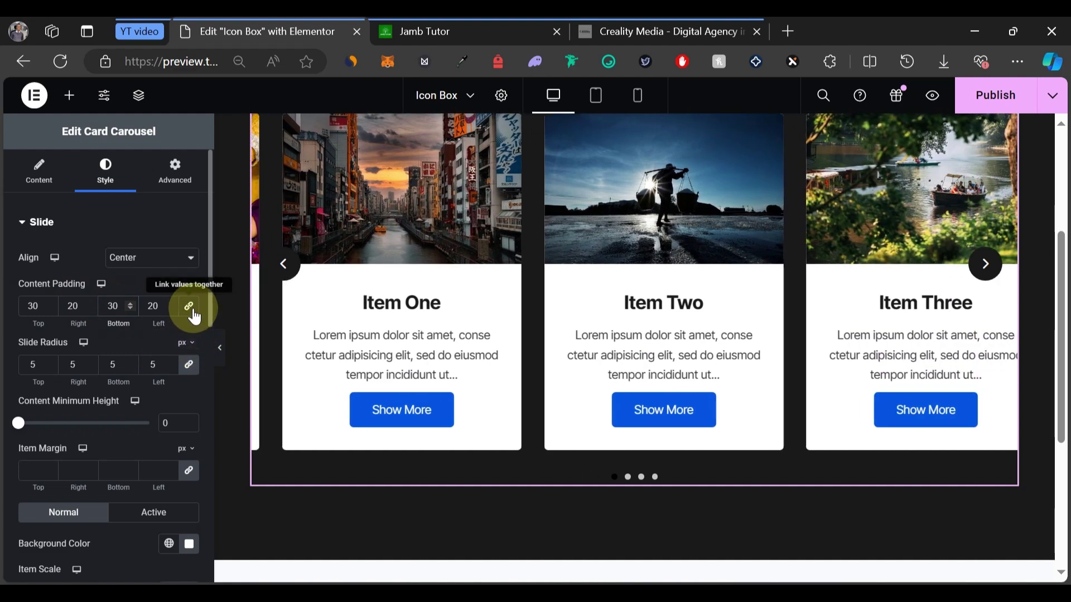
{"action": "left_click", "coordinate": [220, 355]}
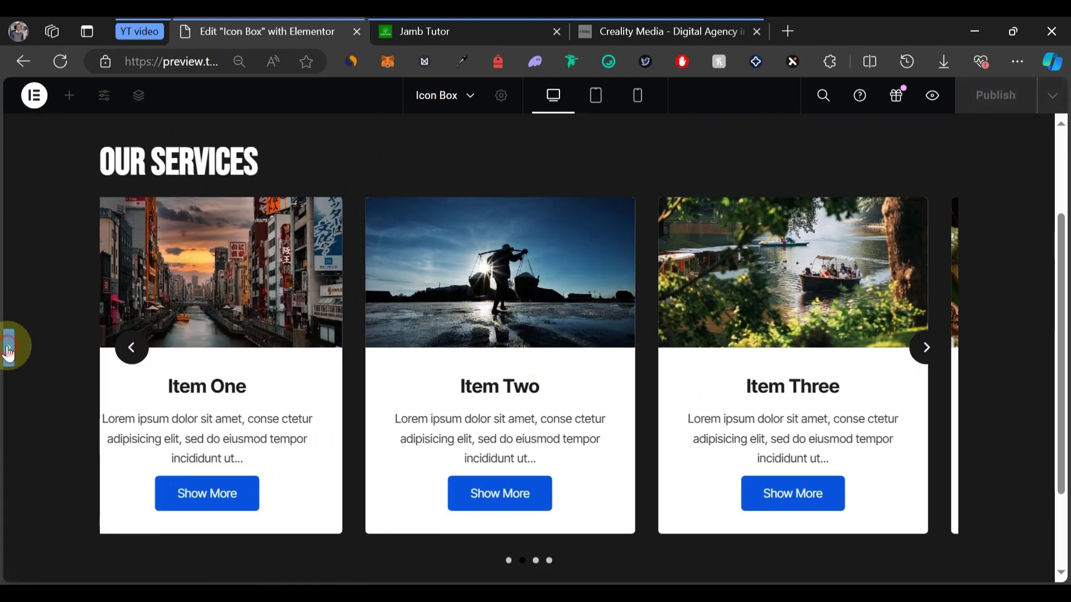
{"action": "left_click", "coordinate": [8, 348]}
Try showing 2 items and 1 item at a time in the card carousel, and return the number of items to 3
{"action": "left_click", "coordinate": [44, 173]}
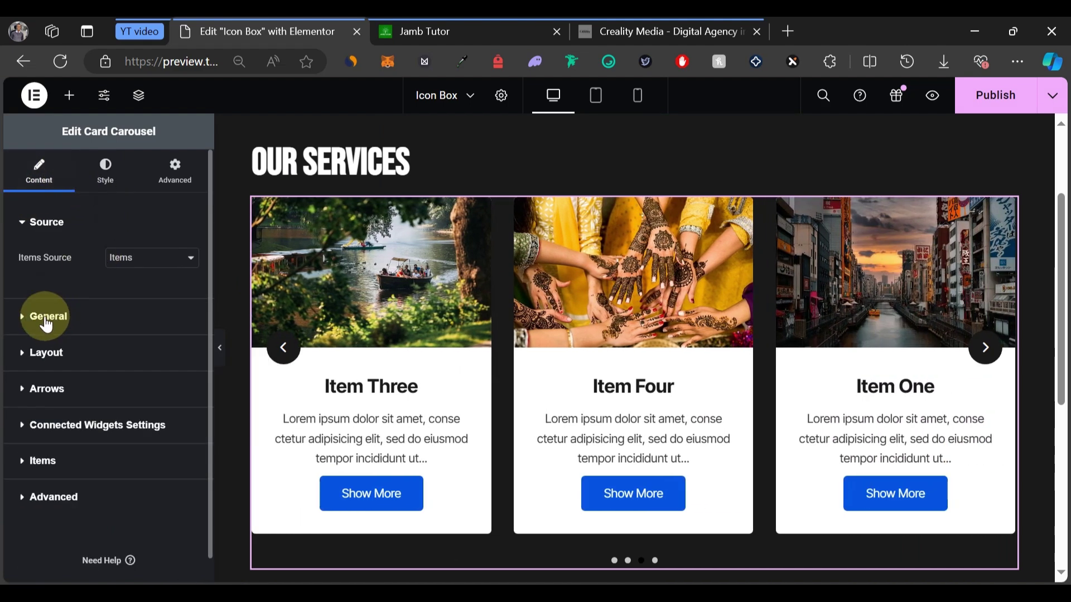
{"action": "left_click", "coordinate": [47, 324]}
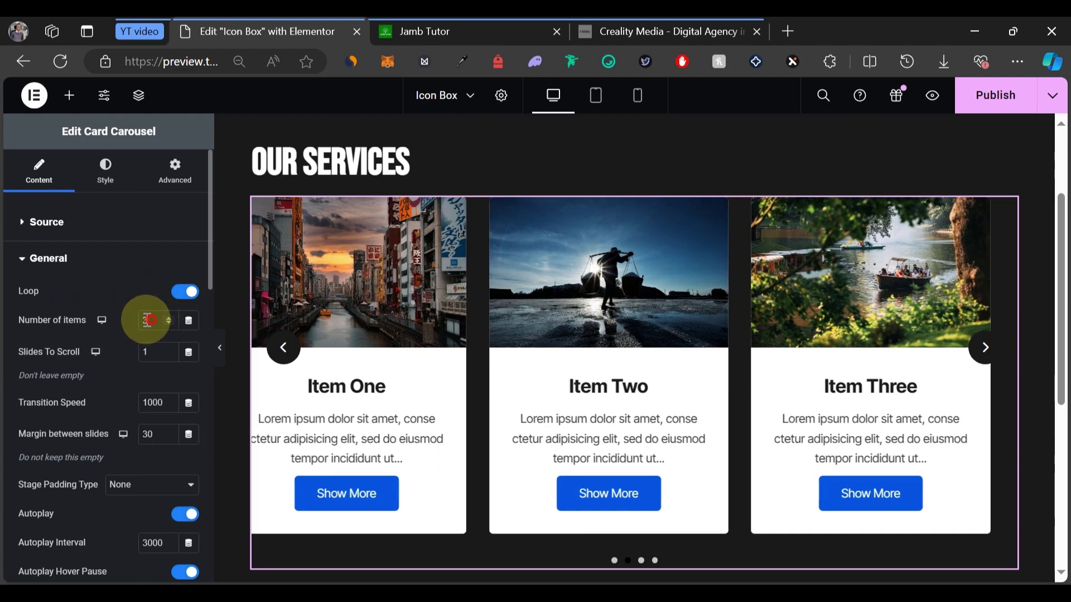
{"action": "type", "text": "2"}
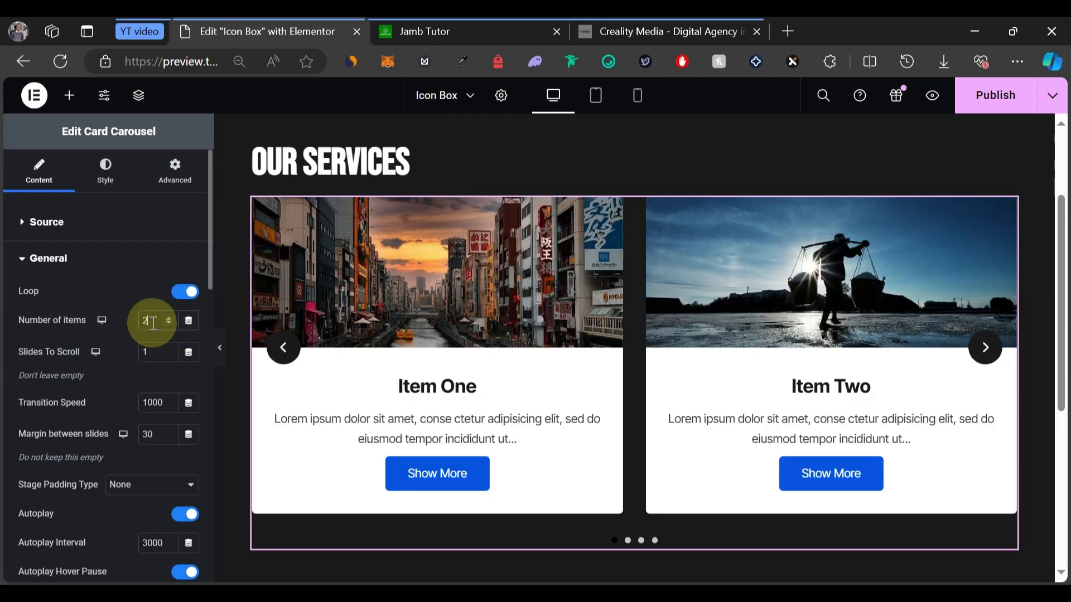
{"action": "type", "text": "1"}
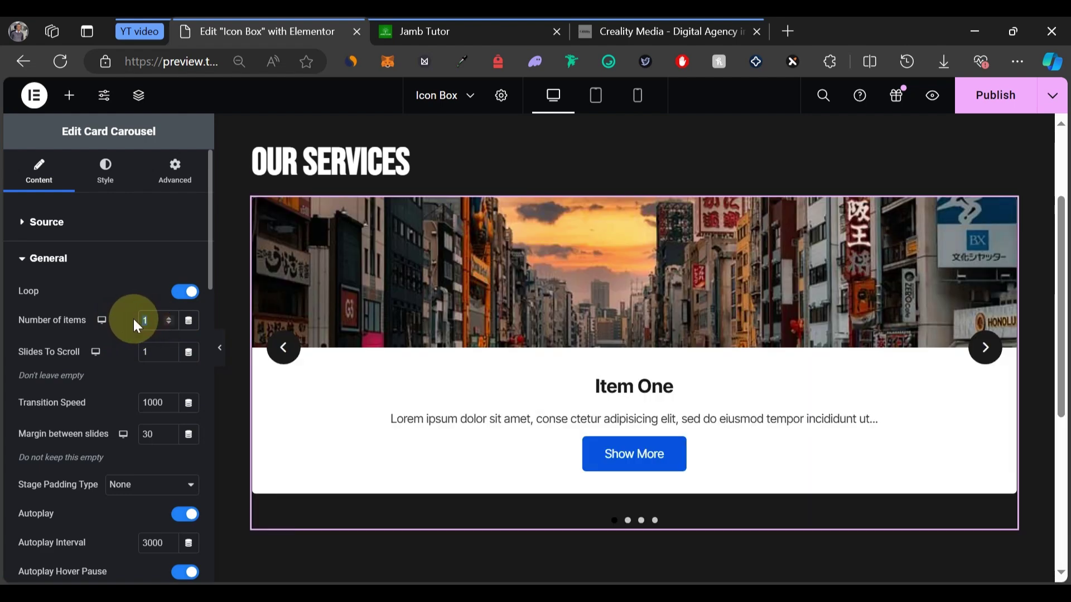
{"action": "type", "text": "3"}
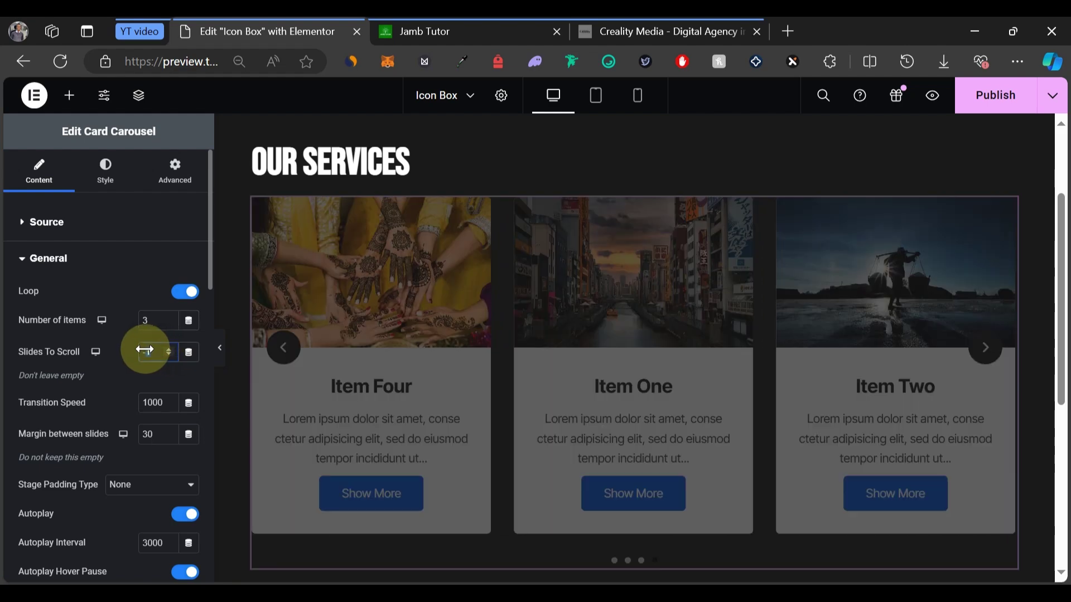
Try scrolling 3 slides at a time in the carousel and return the slides to scroll to 1
{"action": "type", "text": "3"}
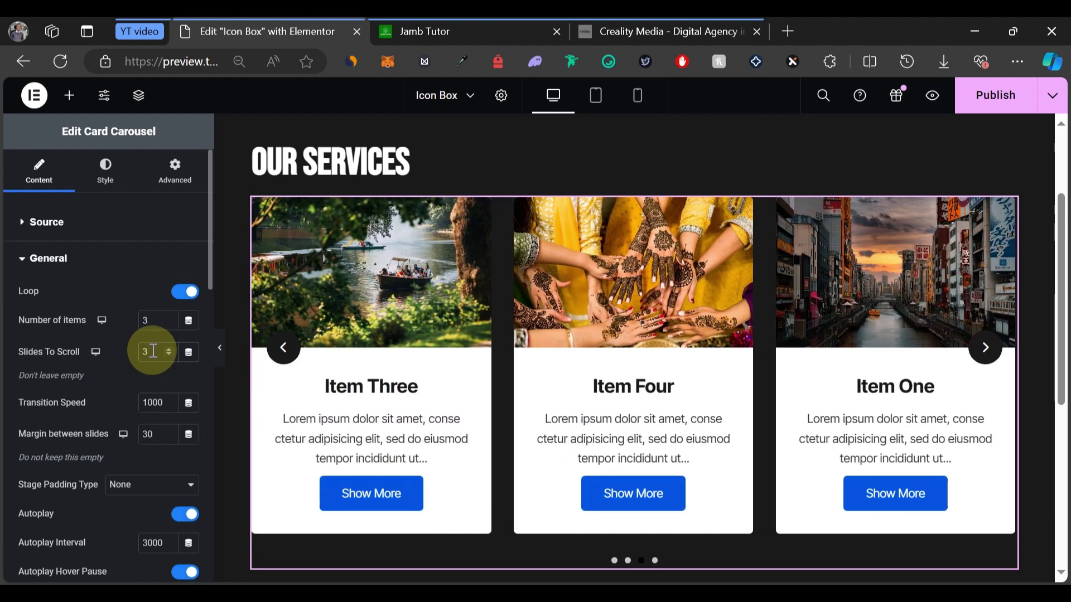
{"action": "key", "text": "BackSpace"}
{"action": "type", "text": "1"}
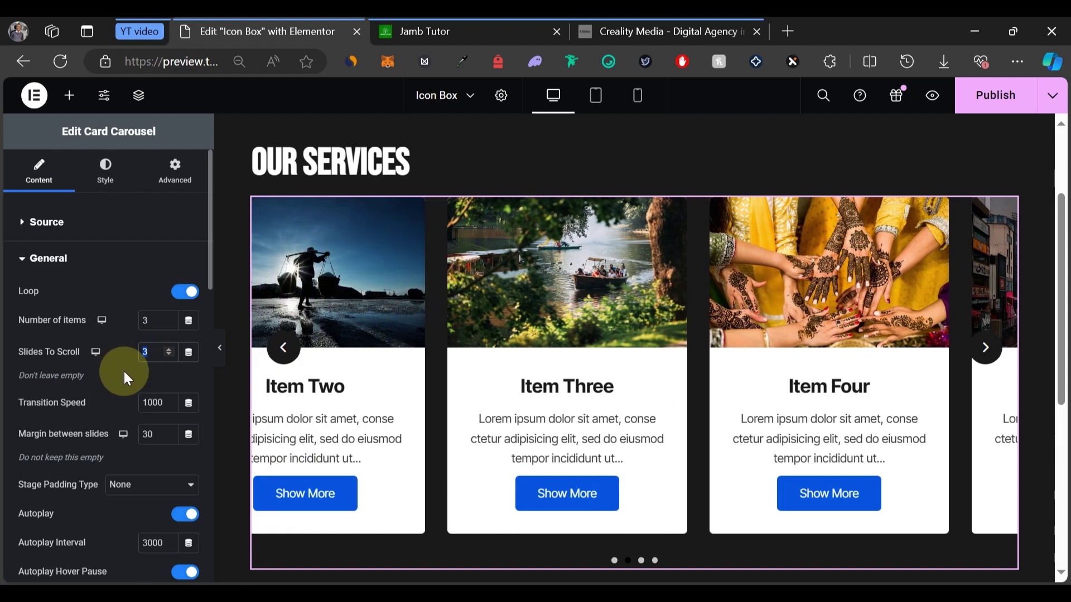
Review the carousel's remaining General options and its Layout options, and test swiping the slides in the preview
{"action": "scroll", "coordinate": [60, 370], "scroll_direction": "down", "scroll_amount": 2}
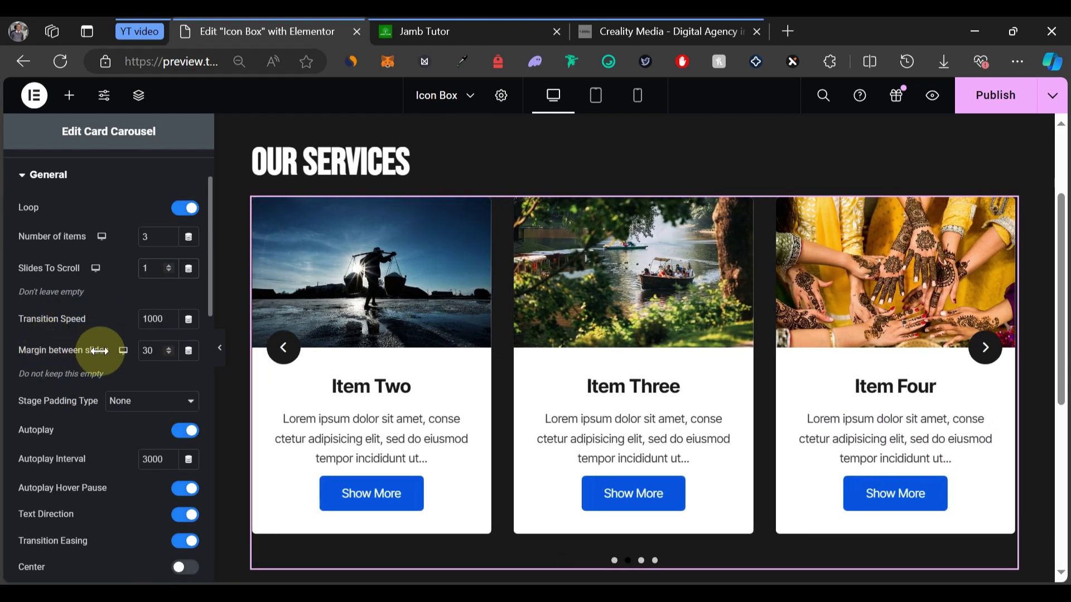
{"action": "scroll", "coordinate": [44, 401], "scroll_direction": "down", "scroll_amount": 2}
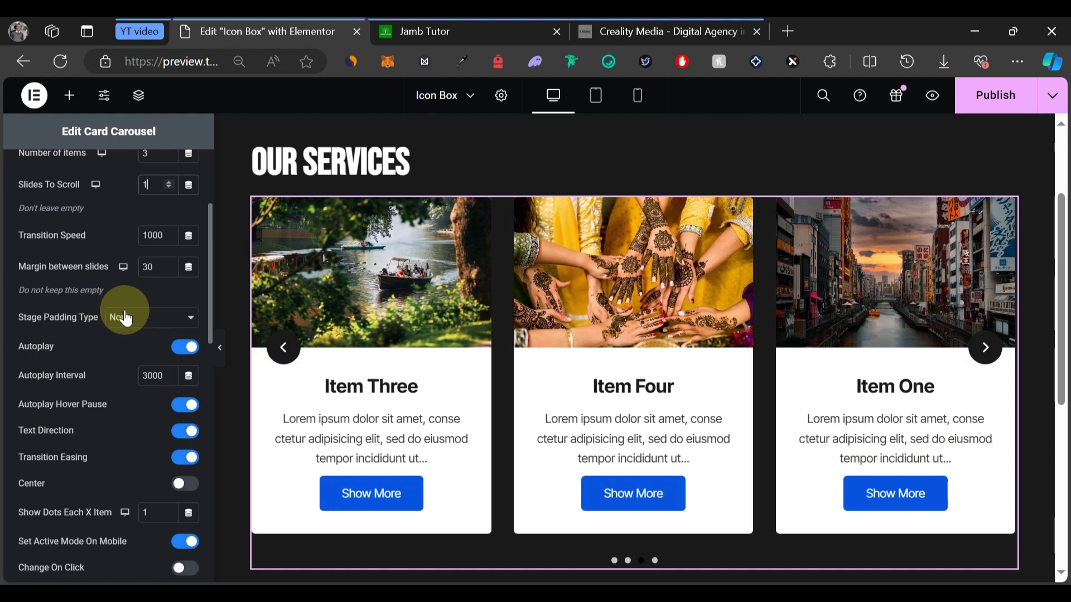
{"action": "scroll", "coordinate": [84, 309], "scroll_direction": "up", "scroll_amount": 4}
{"action": "scroll", "coordinate": [66, 279], "scroll_direction": "down", "scroll_amount": 2}
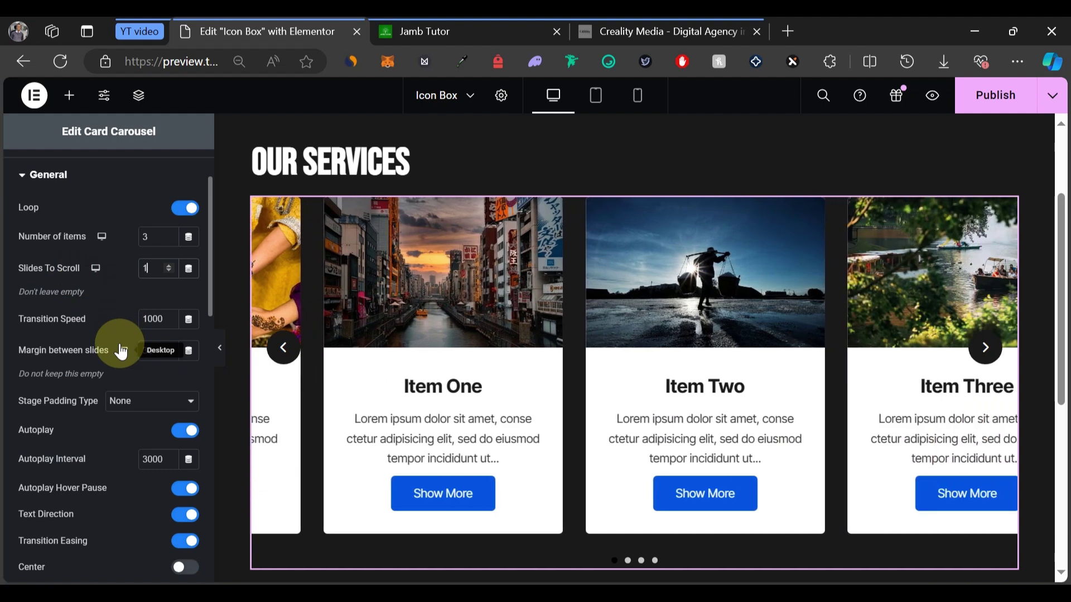
{"action": "scroll", "coordinate": [122, 360], "scroll_direction": "down", "scroll_amount": 2}
{"action": "scroll", "coordinate": [106, 396], "scroll_direction": "down", "scroll_amount": 2}
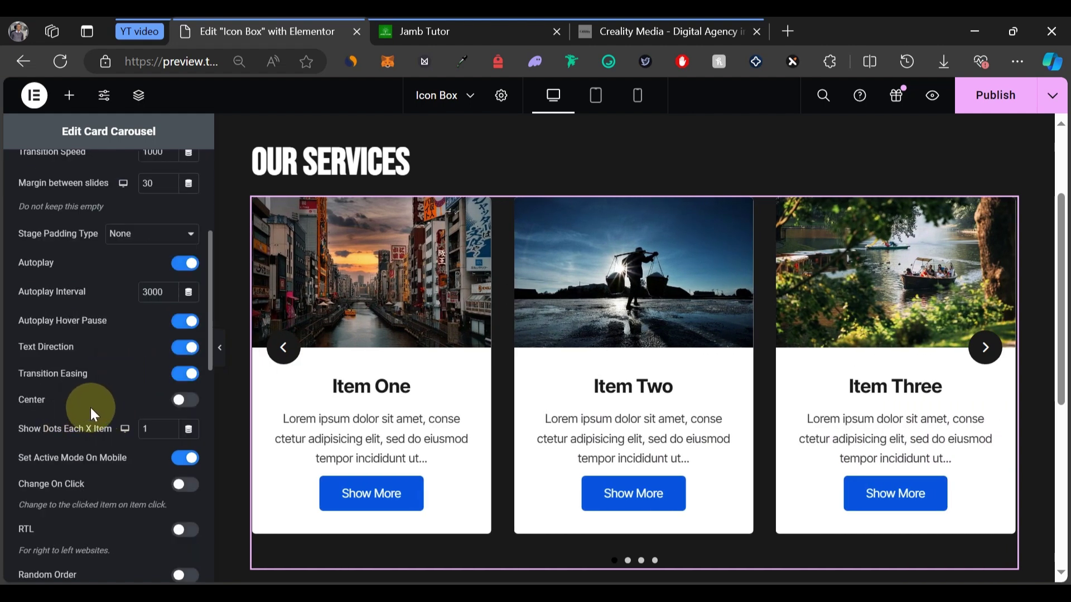
{"action": "scroll", "coordinate": [106, 345], "scroll_direction": "down", "scroll_amount": 4}
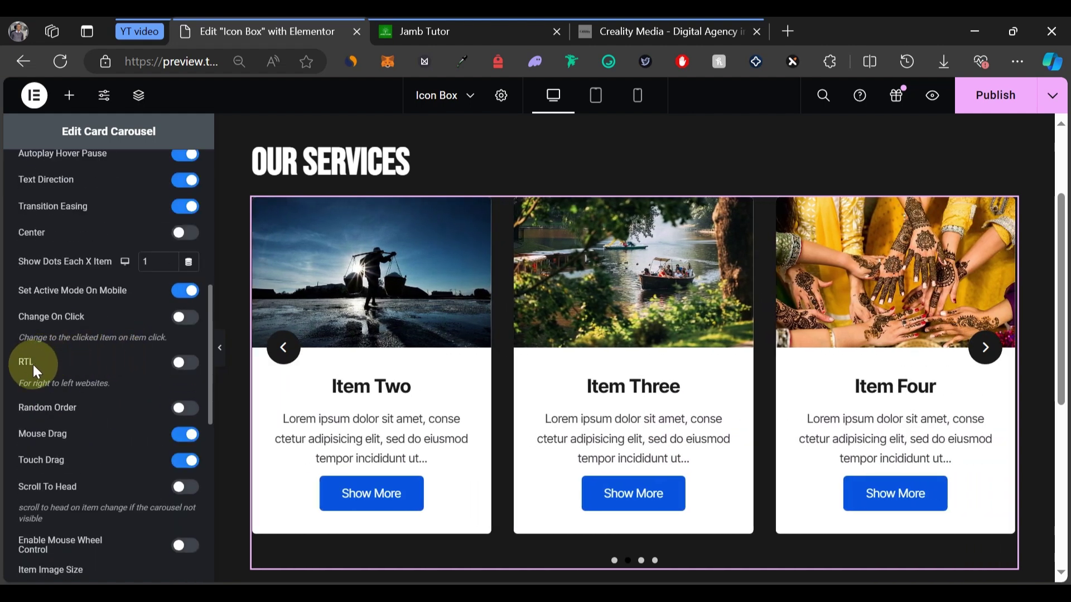
{"action": "scroll", "coordinate": [71, 376], "scroll_direction": "down", "scroll_amount": 2}
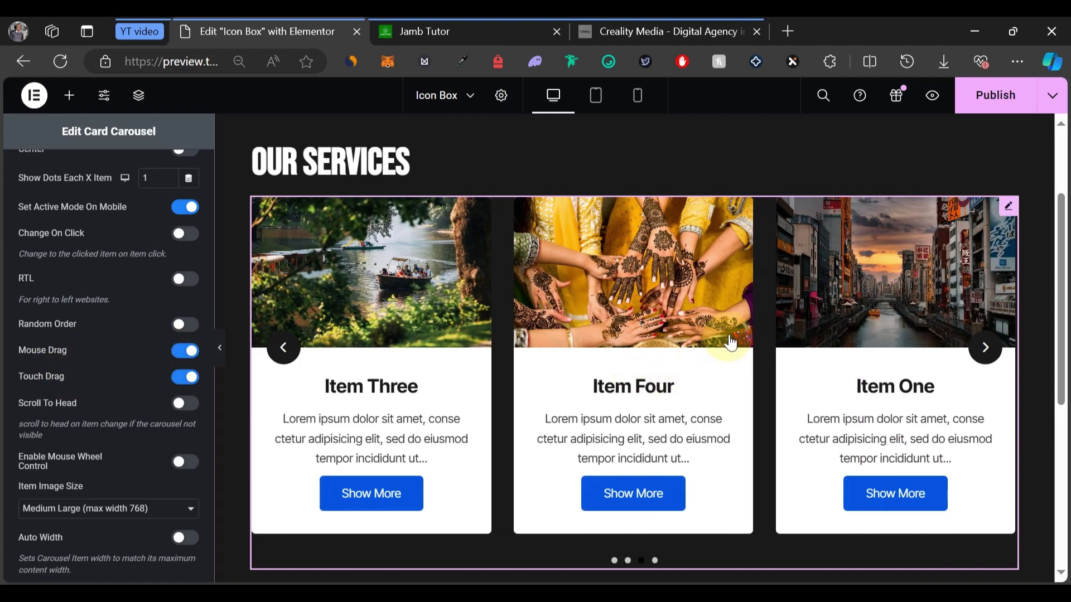
{"action": "left_click_drag", "start_coordinate": [836, 334], "coordinate": [495, 356]}
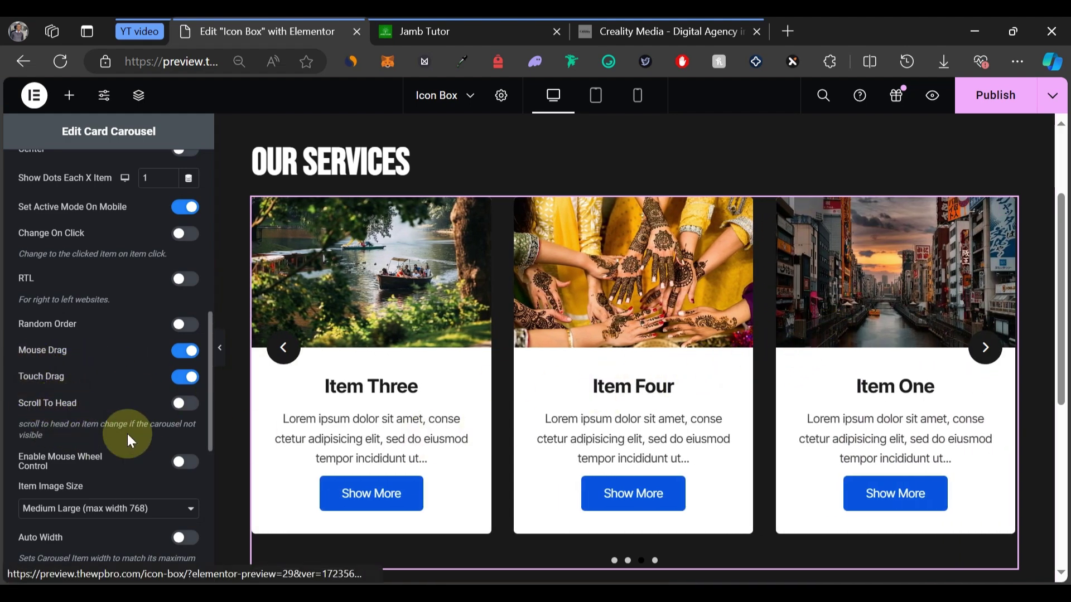
{"action": "scroll", "coordinate": [128, 434], "scroll_direction": "down", "scroll_amount": 5}
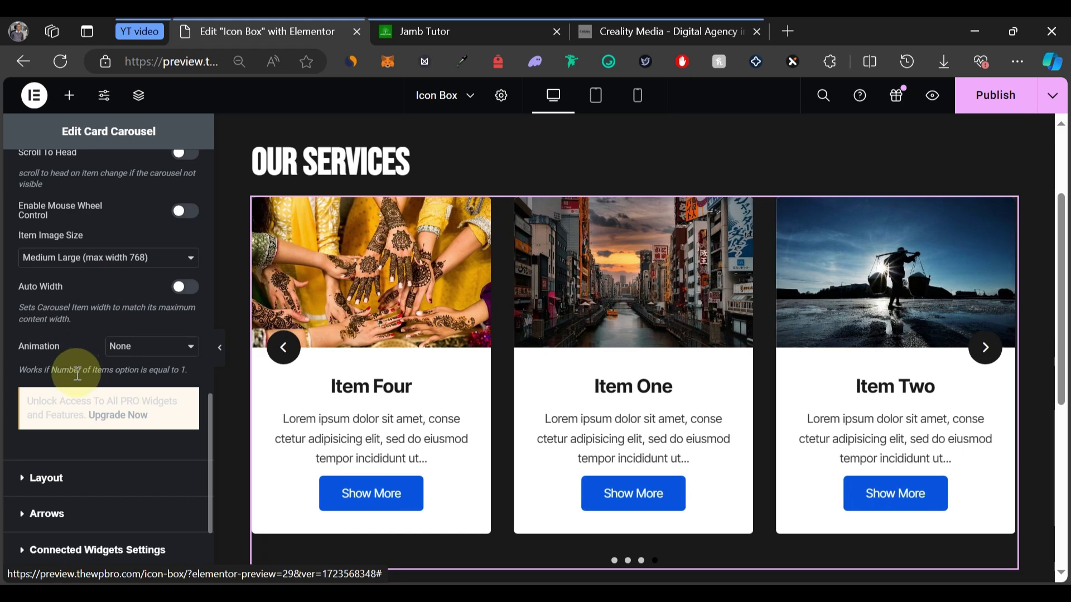
{"action": "scroll", "coordinate": [106, 401], "scroll_direction": "down", "scroll_amount": 2}
{"action": "left_click", "coordinate": [47, 399]}
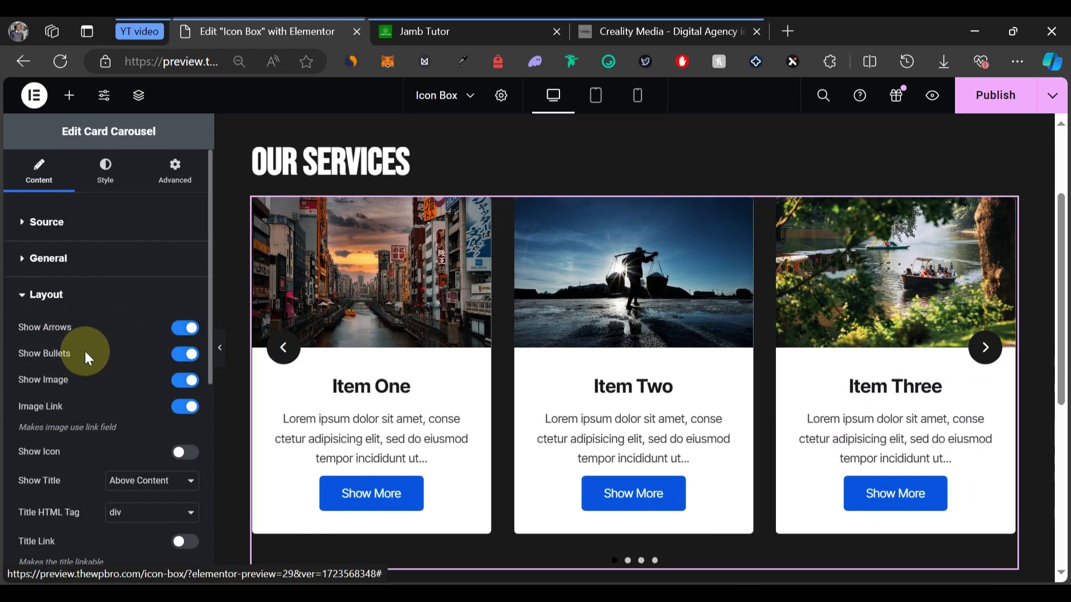
{"action": "scroll", "coordinate": [95, 255], "scroll_direction": "down", "scroll_amount": 3}
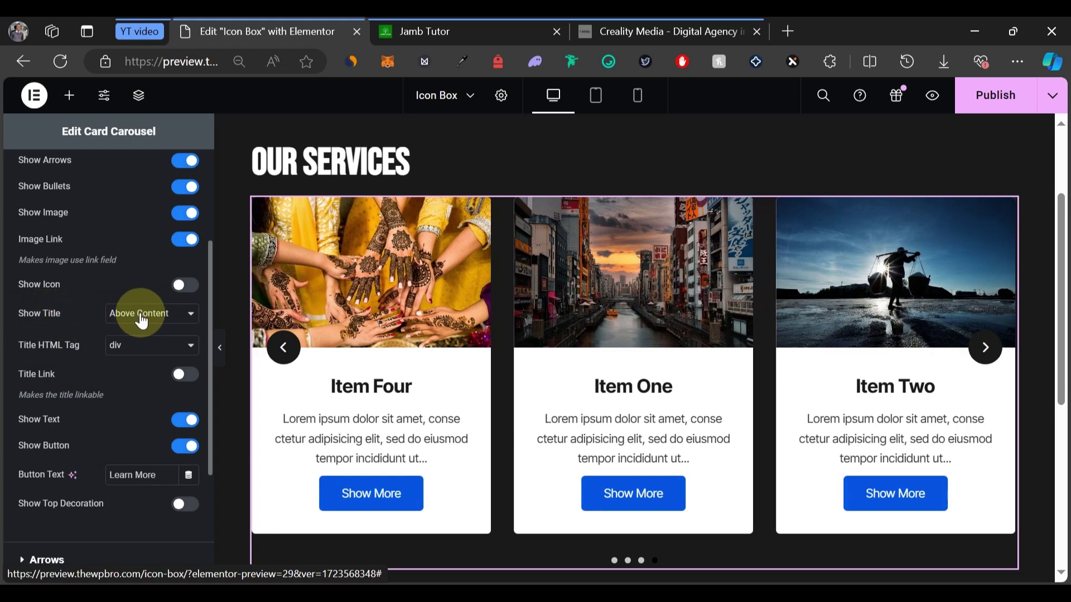
{"action": "scroll", "coordinate": [88, 397], "scroll_direction": "up", "scroll_amount": 3}
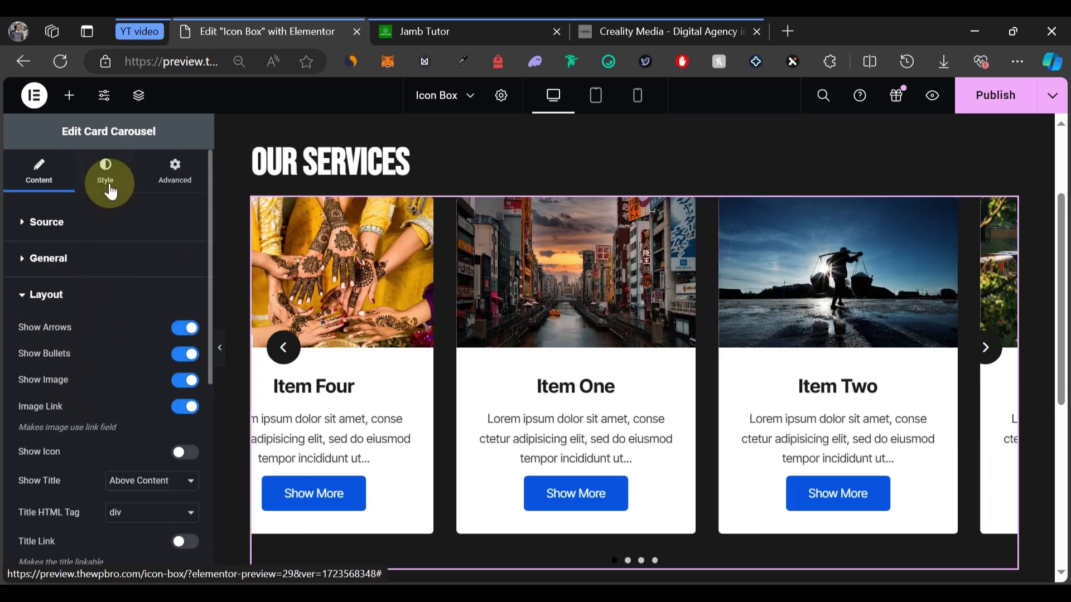
Align the slides' content to the left and preview the carousel at full page width
{"action": "left_click", "coordinate": [107, 184]}
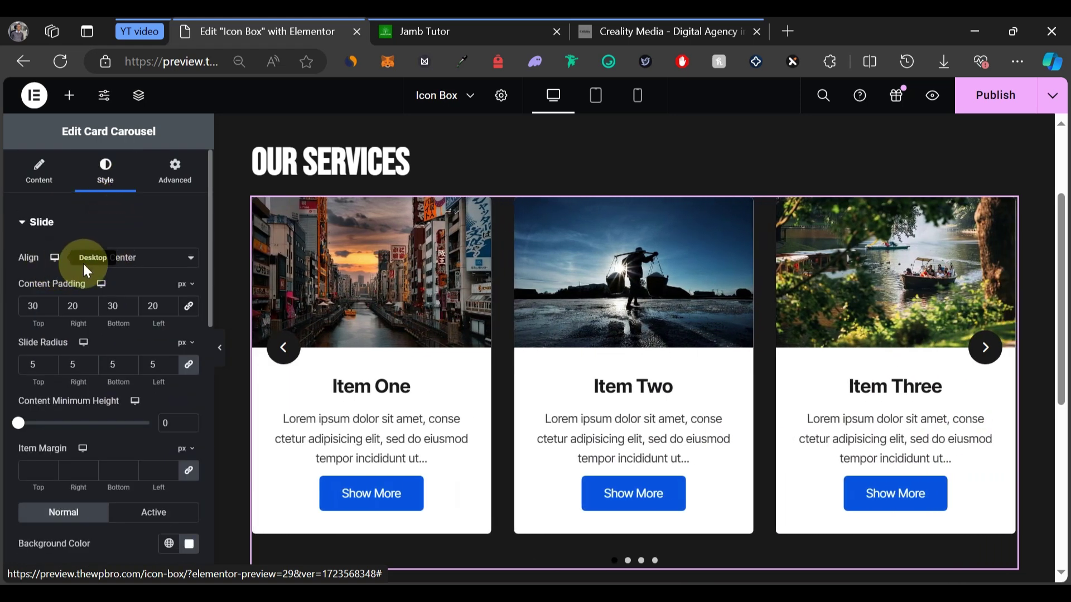
{"action": "left_click", "coordinate": [131, 269]}
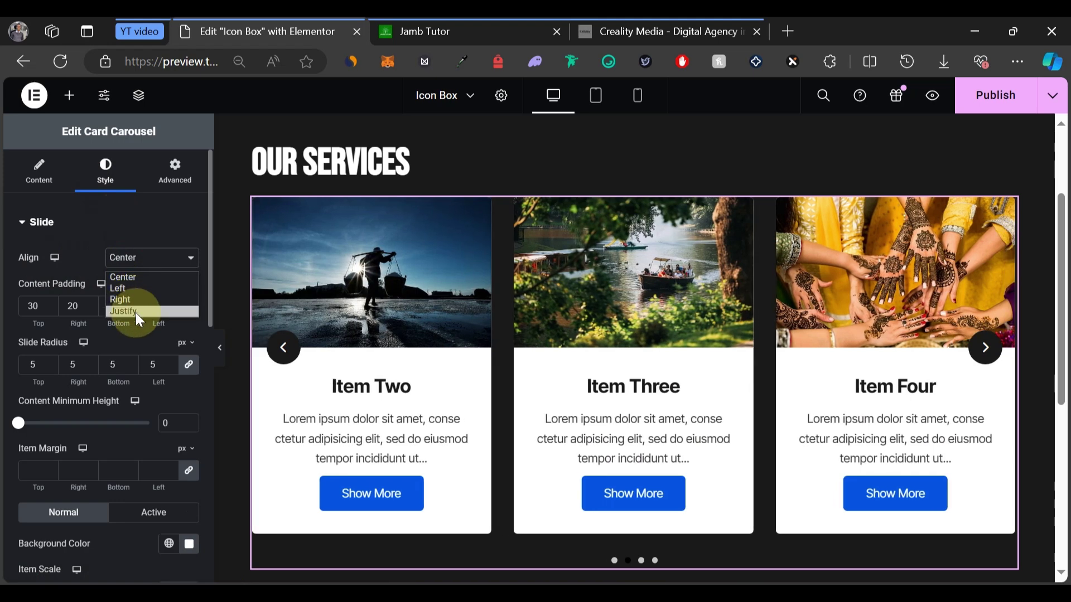
{"action": "left_click", "coordinate": [132, 289]}
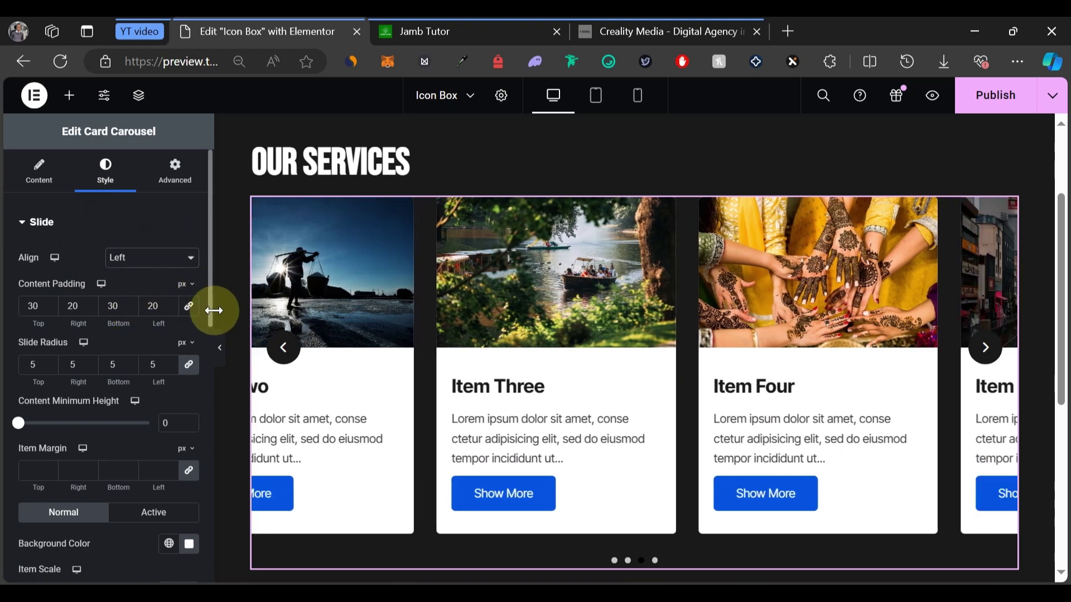
{"action": "left_click", "coordinate": [218, 348]}
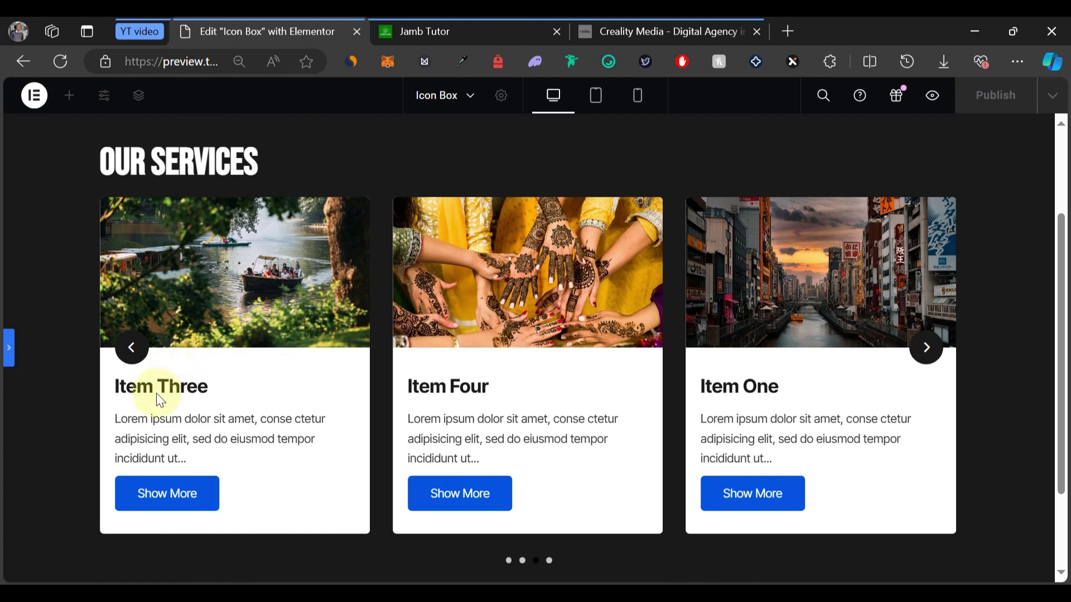
{"action": "left_click", "coordinate": [9, 351]}
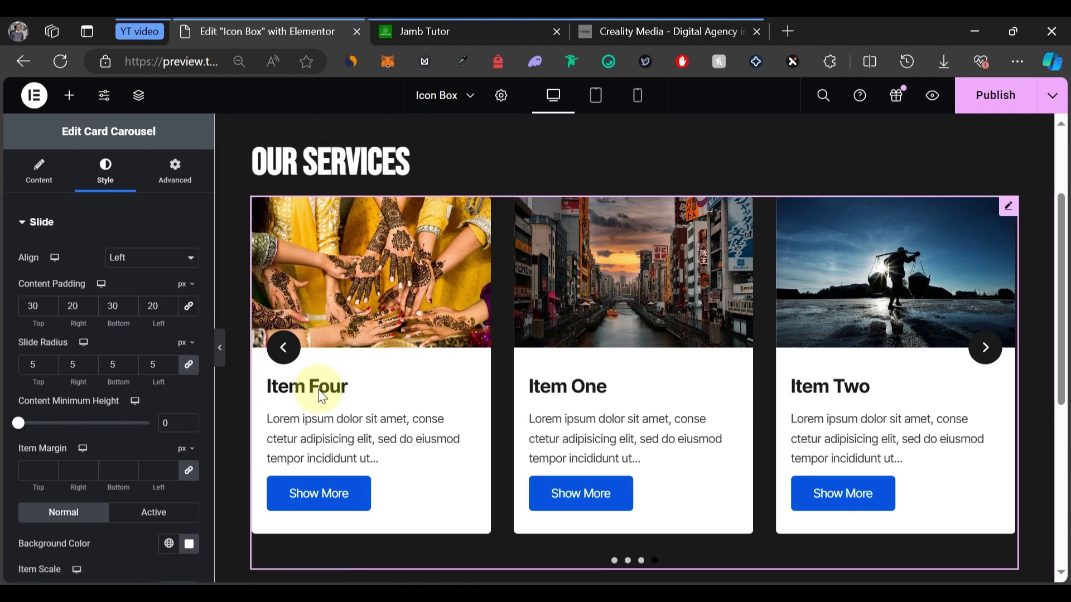
Preview the Our Services section in the tablet and mobile layouts
{"action": "left_click", "coordinate": [596, 104]}
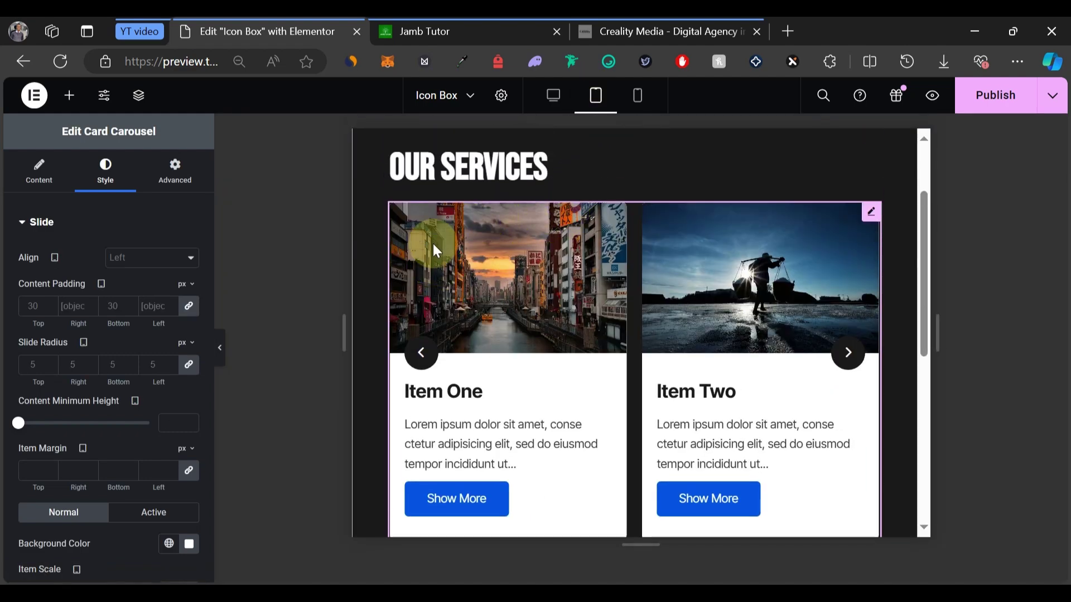
{"action": "scroll", "coordinate": [669, 240], "scroll_direction": "down", "scroll_amount": 5}
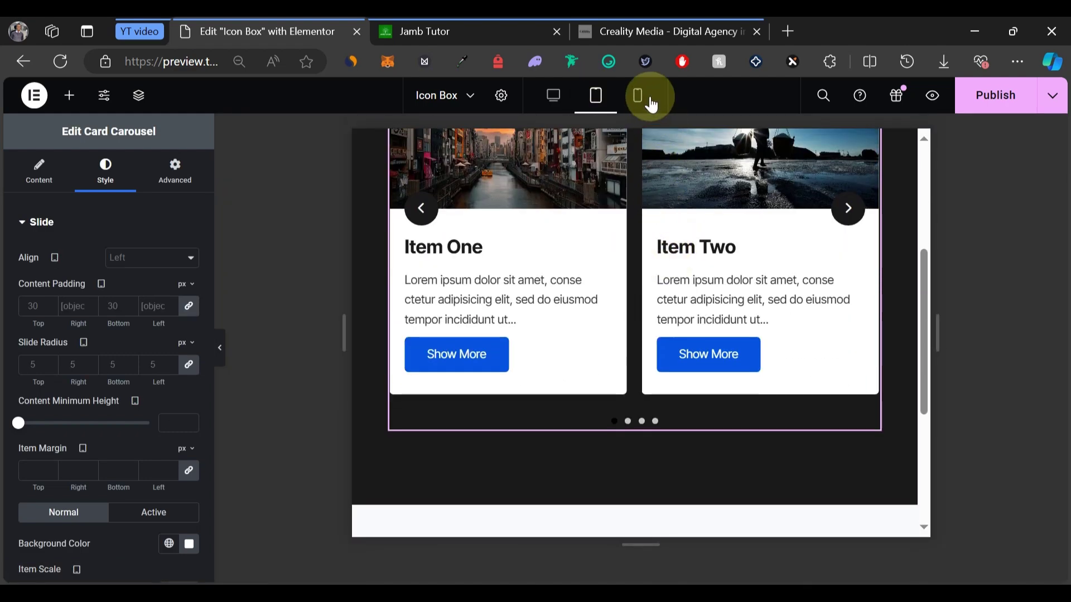
{"action": "left_click", "coordinate": [640, 99]}
{"action": "scroll", "coordinate": [677, 318], "scroll_direction": "up", "scroll_amount": 5}
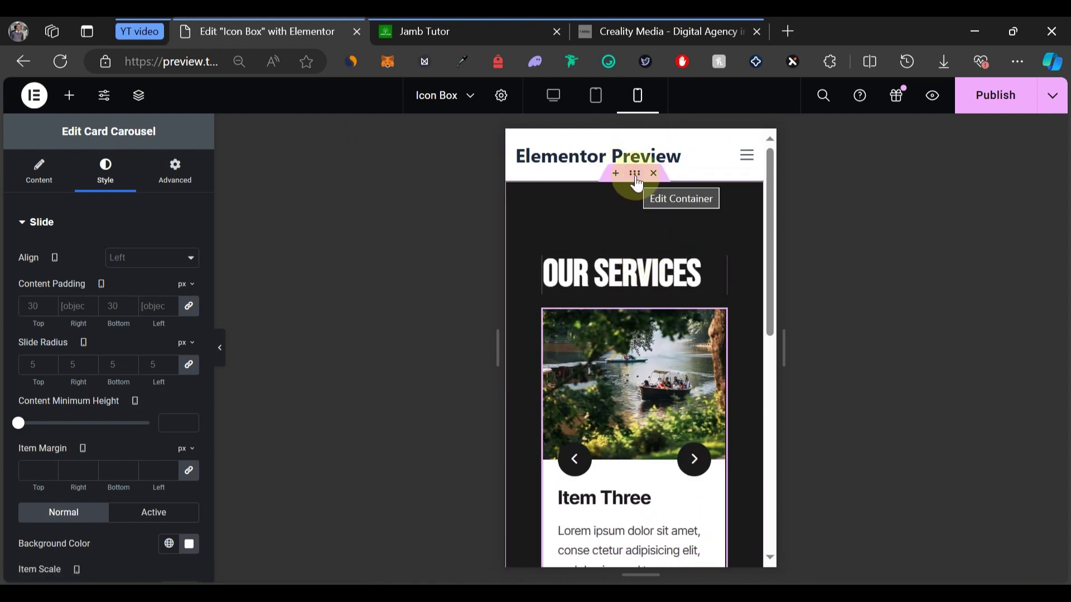
Set the section container's mobile padding to 100 px top and bottom and 20 px left and right, and publish the page
{"action": "left_click", "coordinate": [635, 173]}
{"action": "left_click", "coordinate": [187, 335]}
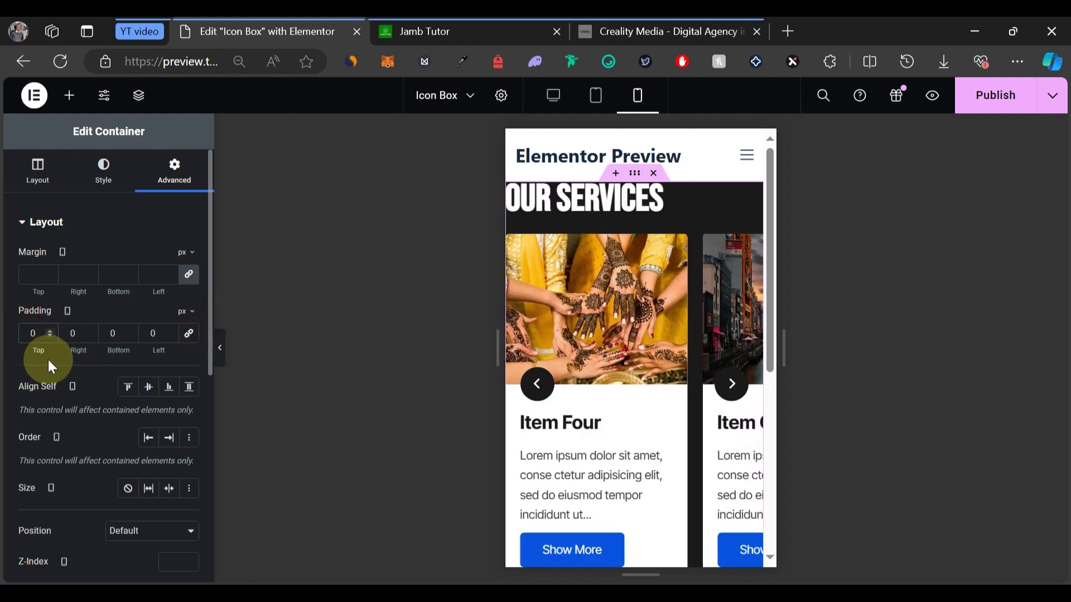
{"action": "left_click_drag", "start_coordinate": [48, 359], "coordinate": [105, 333]}
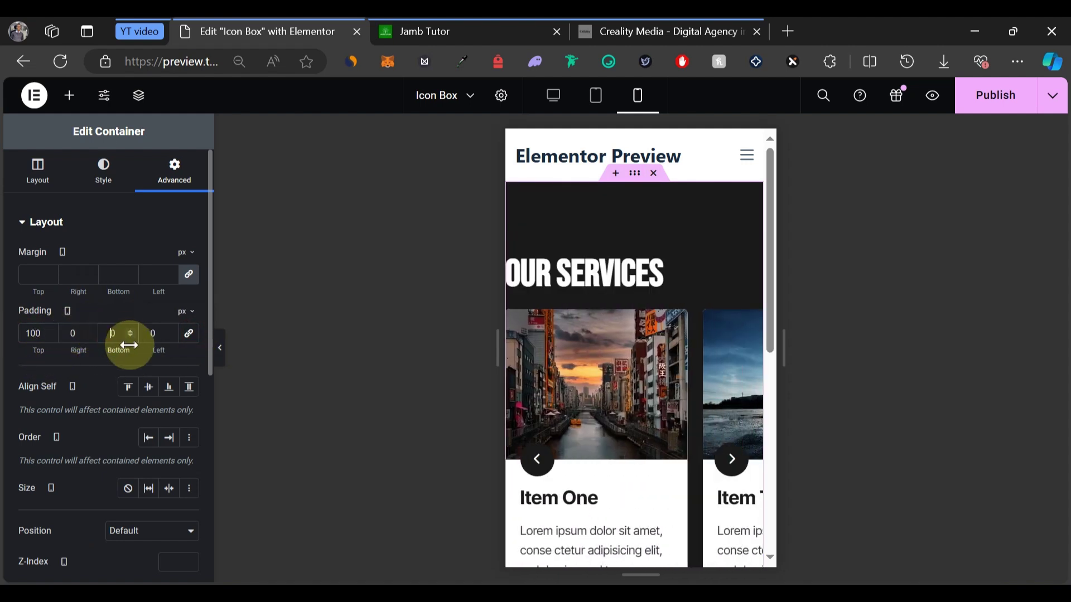
{"action": "type", "text": "0"}
{"action": "type", "text": "2"}
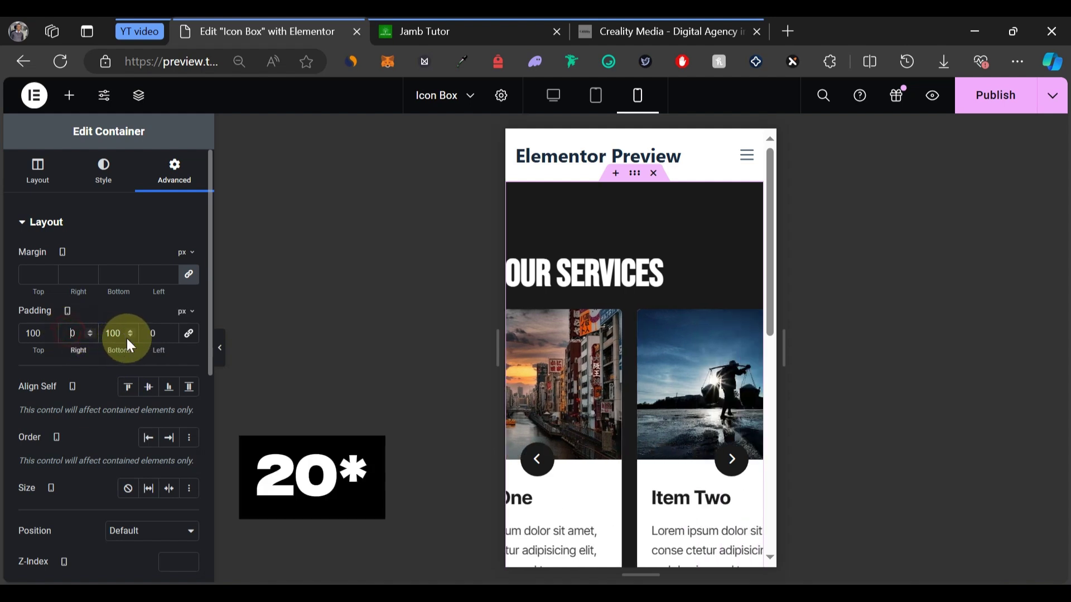
{"action": "left_click", "coordinate": [149, 333]}
{"action": "type", "text": "2"}
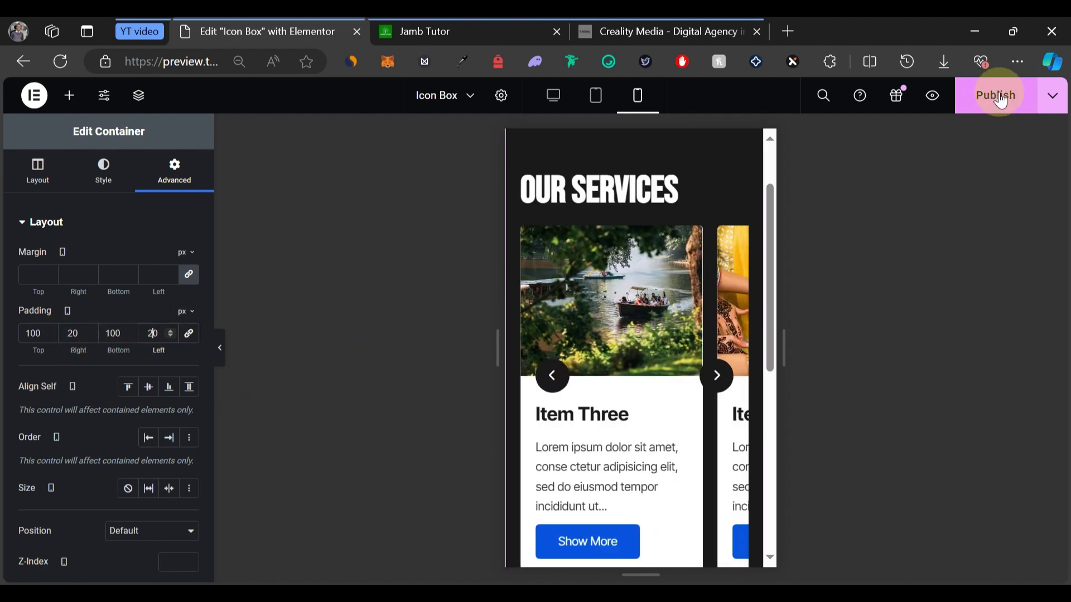
{"action": "left_click", "coordinate": [993, 98]}
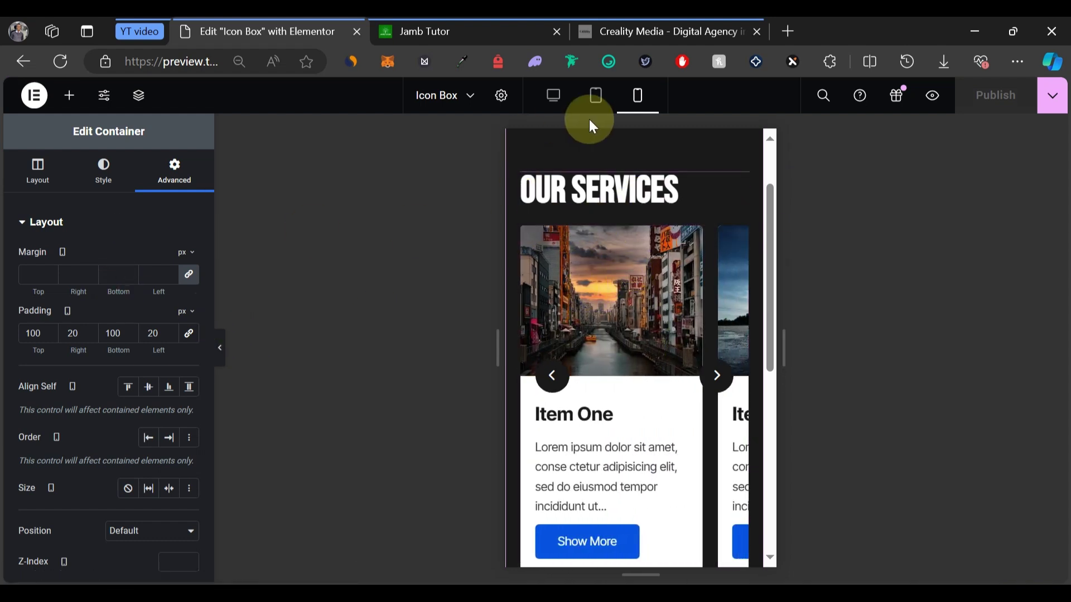
Set the card carousel's number of items on mobile to 1 and publish the page
{"action": "scroll", "coordinate": [658, 256], "scroll_direction": "down", "scroll_amount": 2}
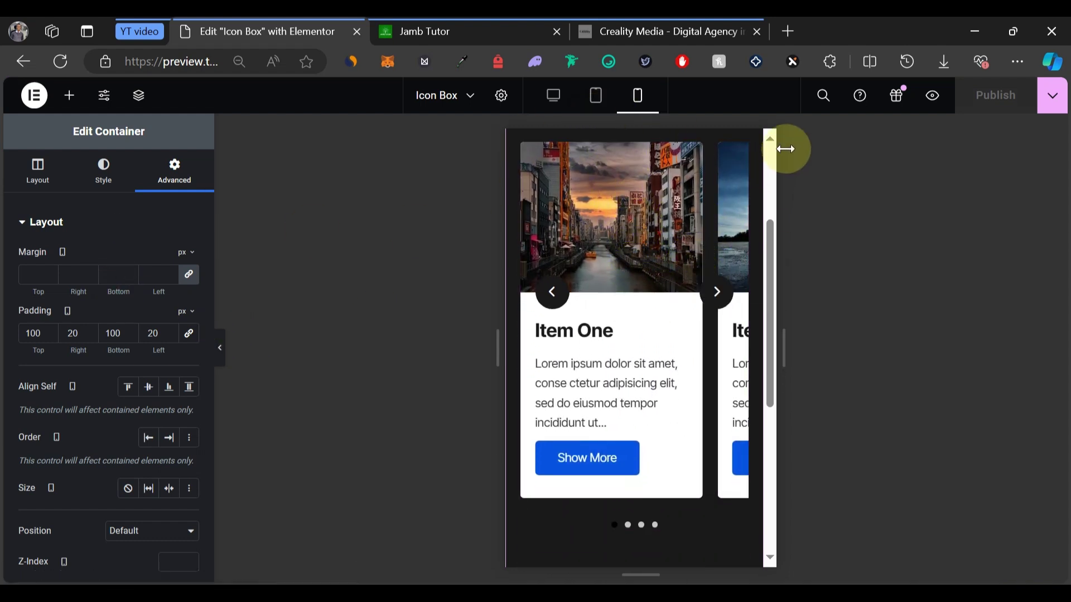
{"action": "left_click", "coordinate": [740, 162]}
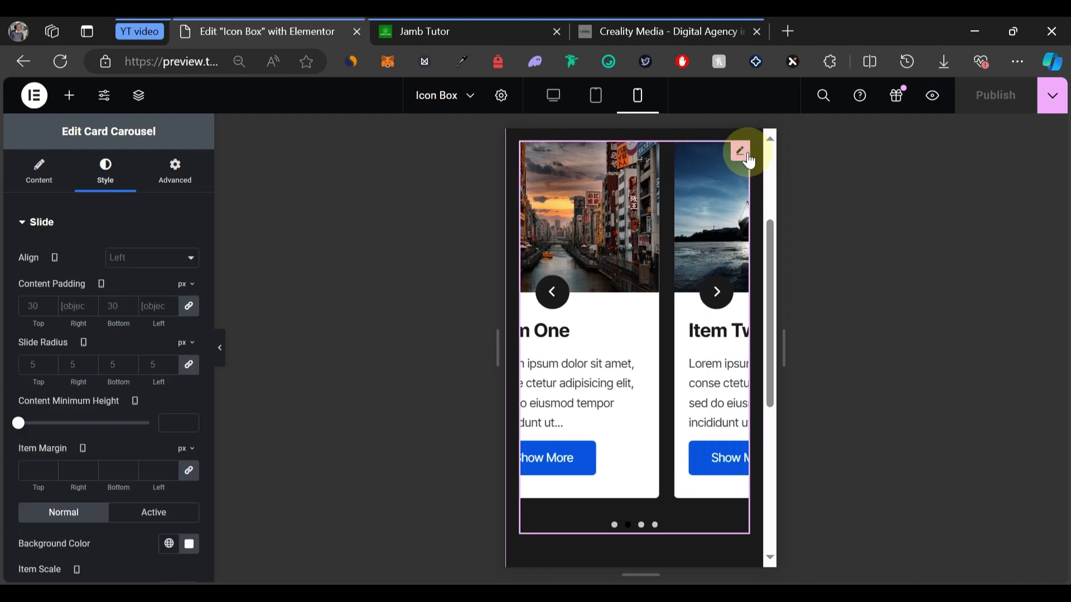
{"action": "left_click", "coordinate": [46, 179]}
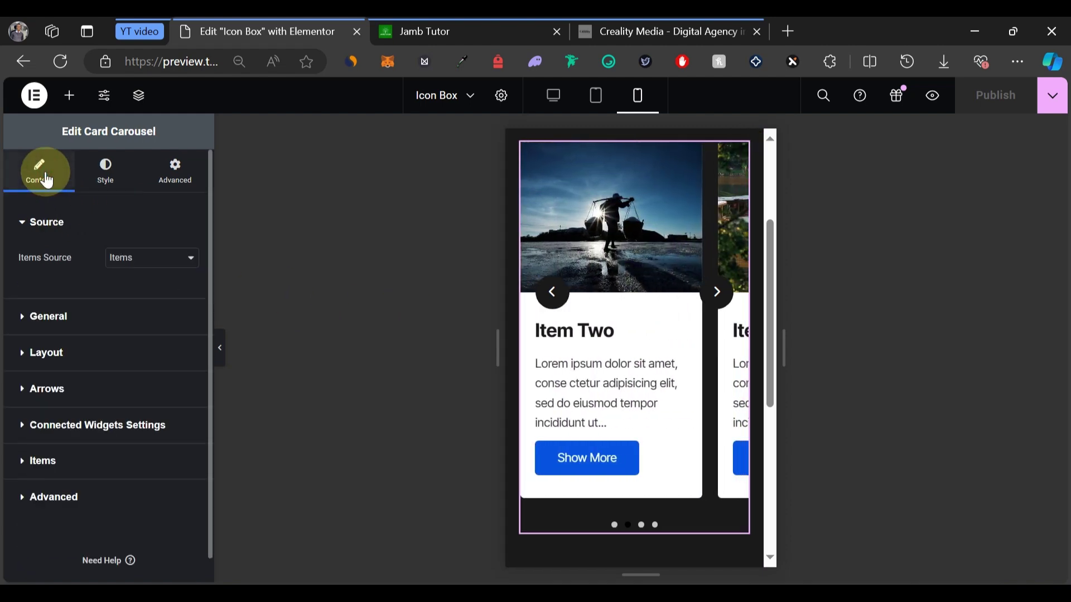
{"action": "left_click", "coordinate": [56, 315]}
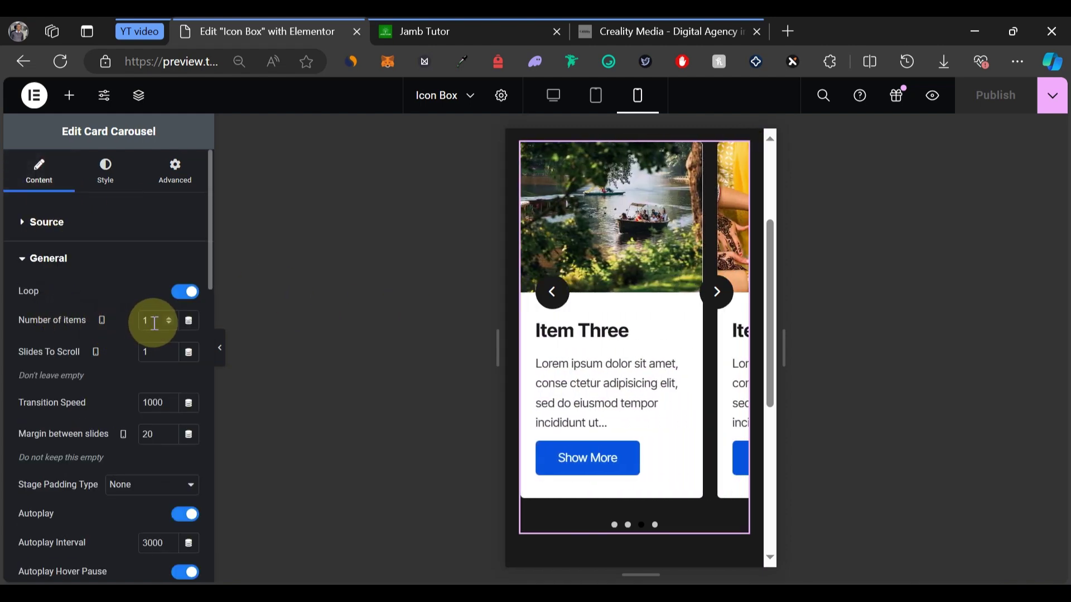
{"action": "type", "text": "2"}
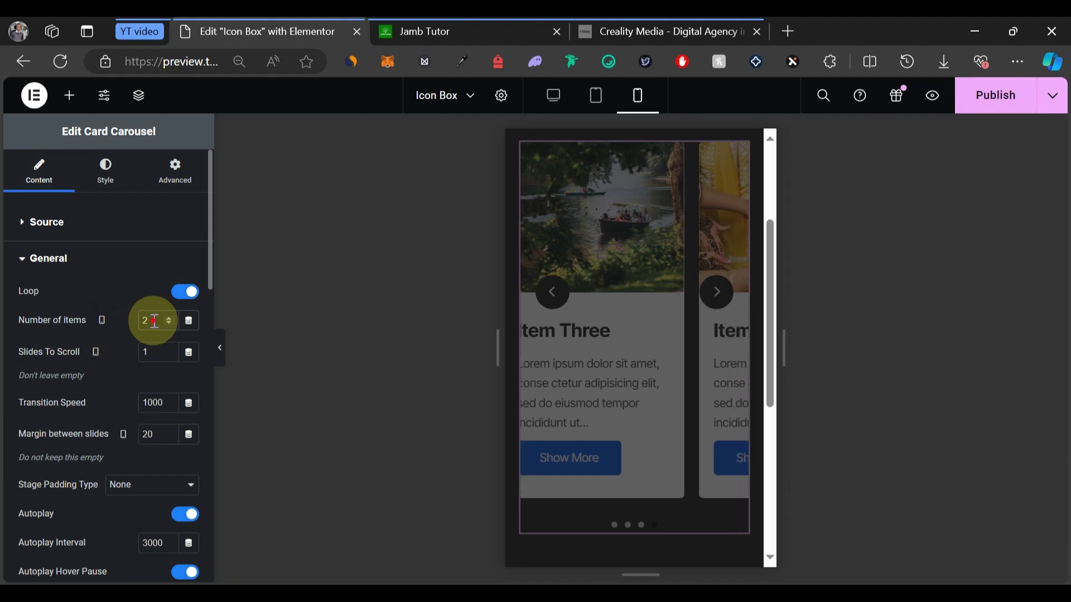
{"action": "type", "text": "1"}
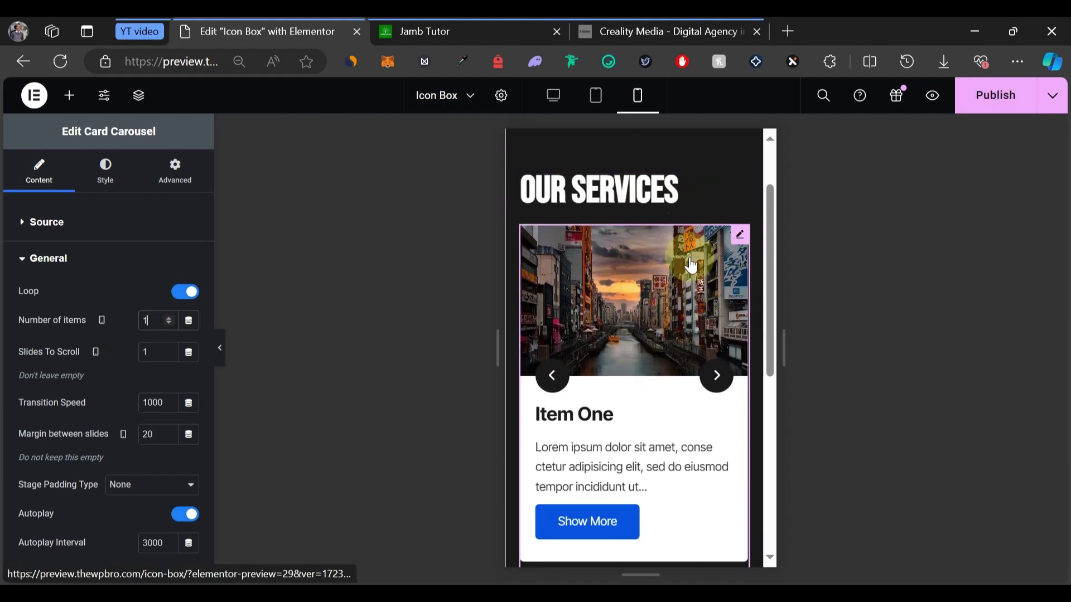
{"action": "scroll", "coordinate": [672, 305], "scroll_direction": "down", "scroll_amount": 3}
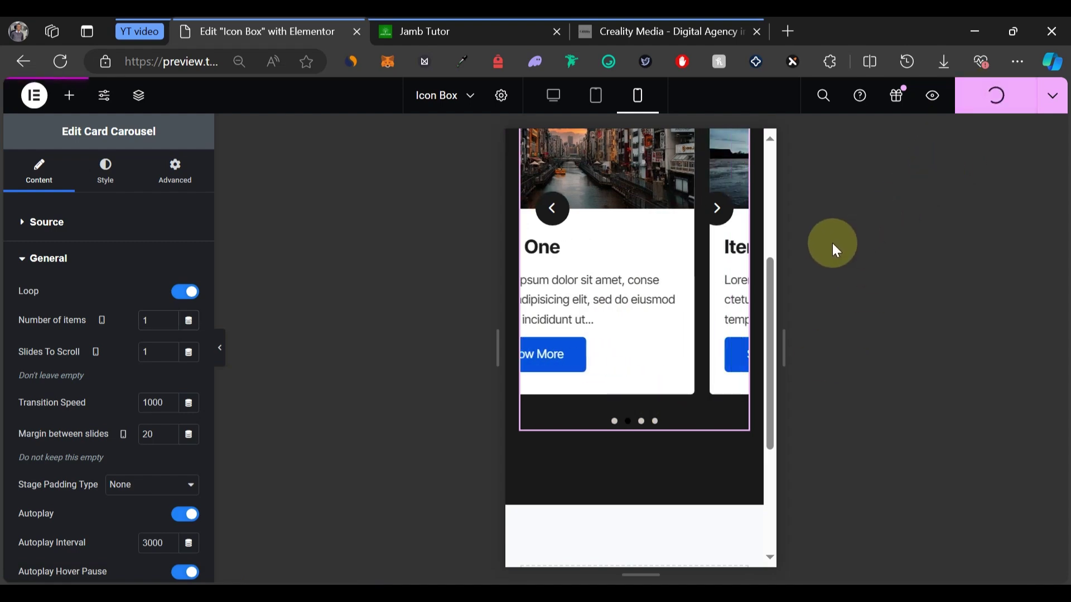
Return to the desktop layout and compare the Our Services section with the Services we provide for you carousel on the Creality Media site
{"action": "left_click", "coordinate": [553, 96]}
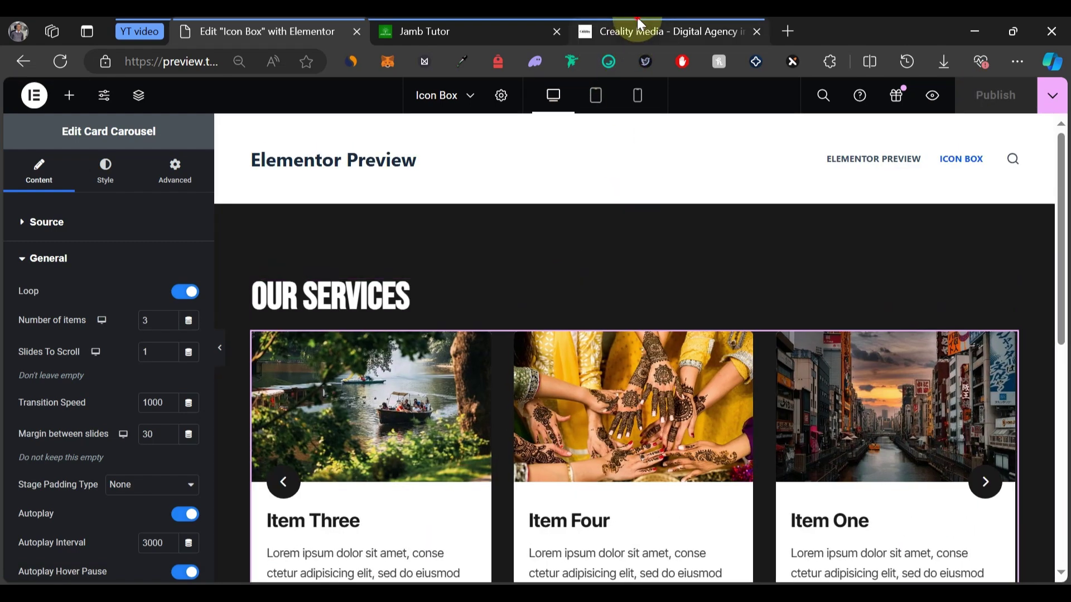
{"action": "left_click", "coordinate": [641, 31]}
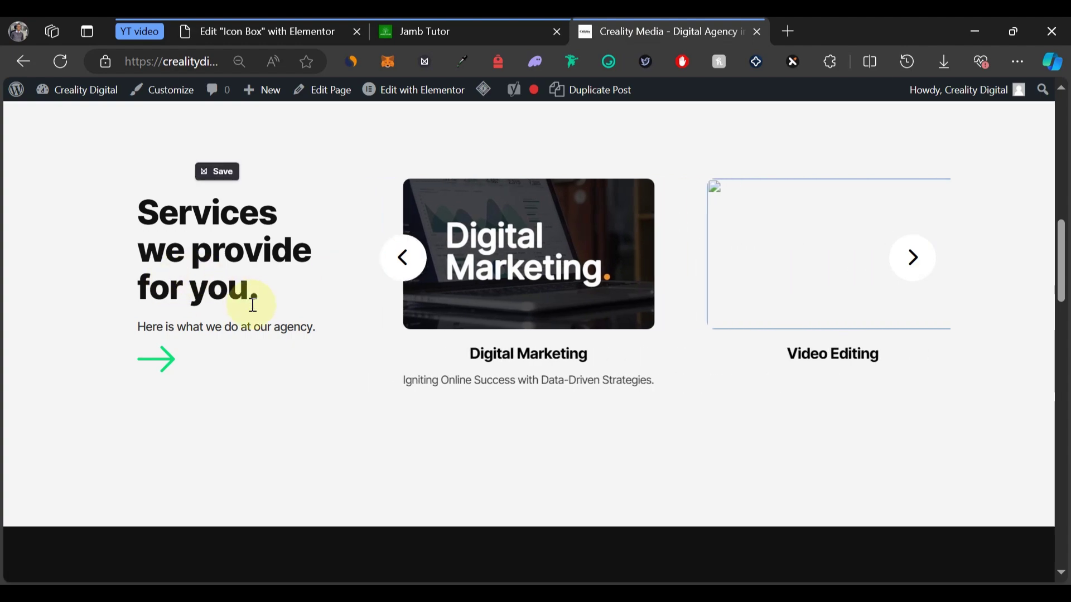
{"action": "scroll", "coordinate": [430, 352], "scroll_direction": "down", "scroll_amount": 2}
{"action": "scroll", "coordinate": [447, 345], "scroll_direction": "up", "scroll_amount": 3}
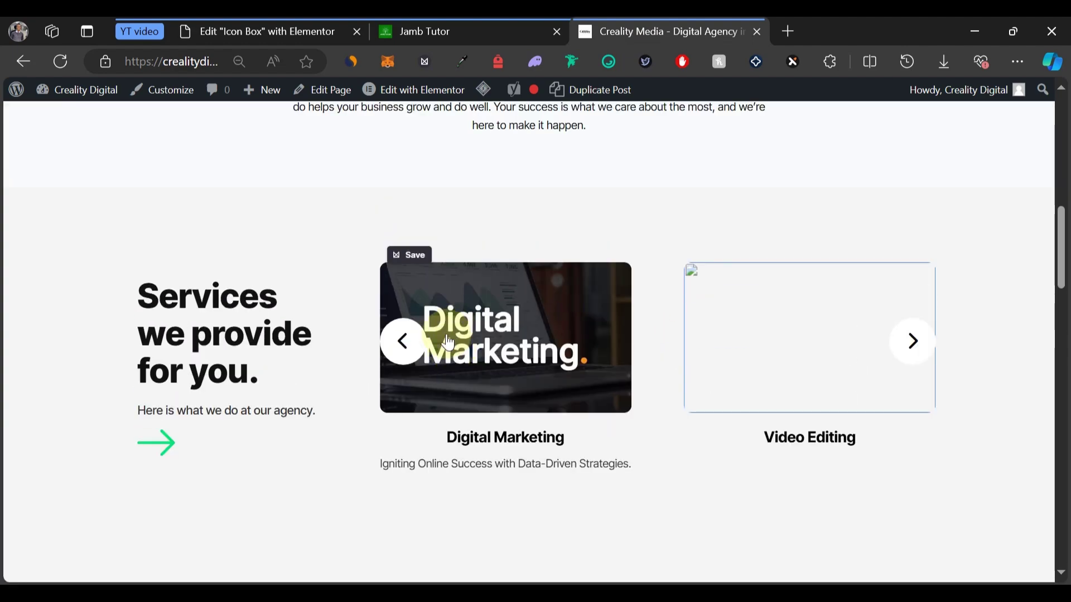
{"action": "left_click", "coordinate": [493, 27]}
{"action": "left_click", "coordinate": [203, 28]}
{"action": "scroll", "coordinate": [491, 245], "scroll_direction": "down", "scroll_amount": 2}
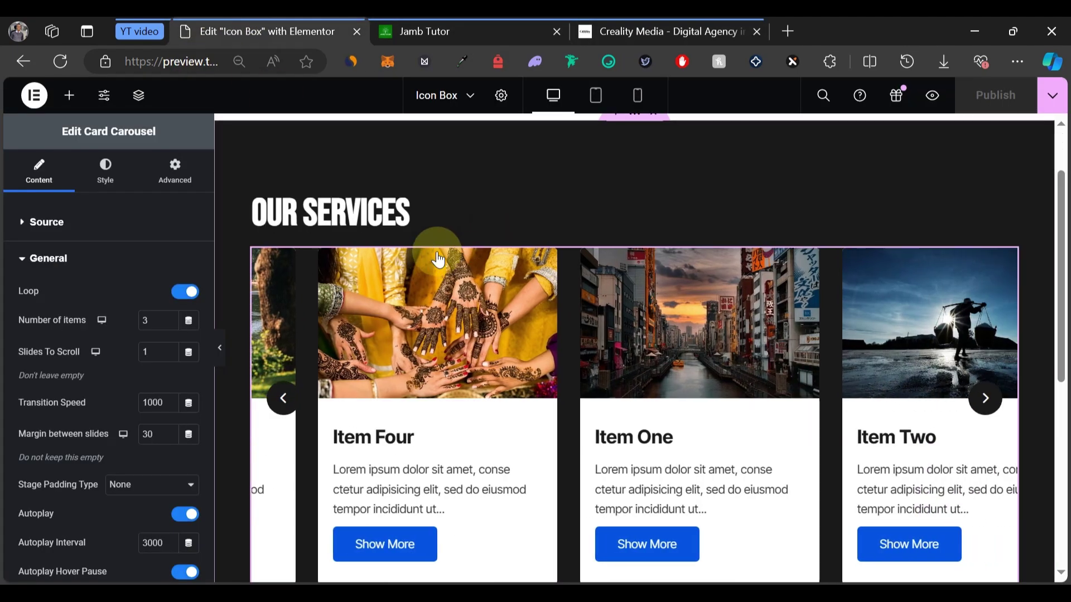
{"action": "scroll", "coordinate": [580, 310], "scroll_direction": "down", "scroll_amount": 4}
{"action": "scroll", "coordinate": [567, 313], "scroll_direction": "up", "scroll_amount": 4}
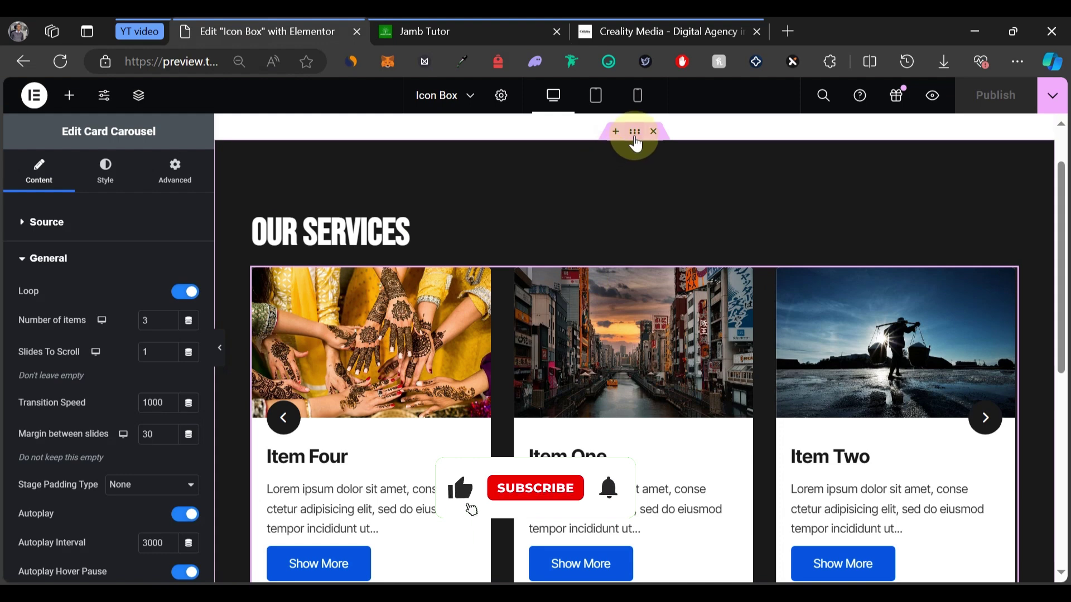
Add a two-column Flexbox container with a narrow first column and a wider second column below the Our Services section
{"action": "scroll", "coordinate": [584, 326], "scroll_direction": "down", "scroll_amount": 6}
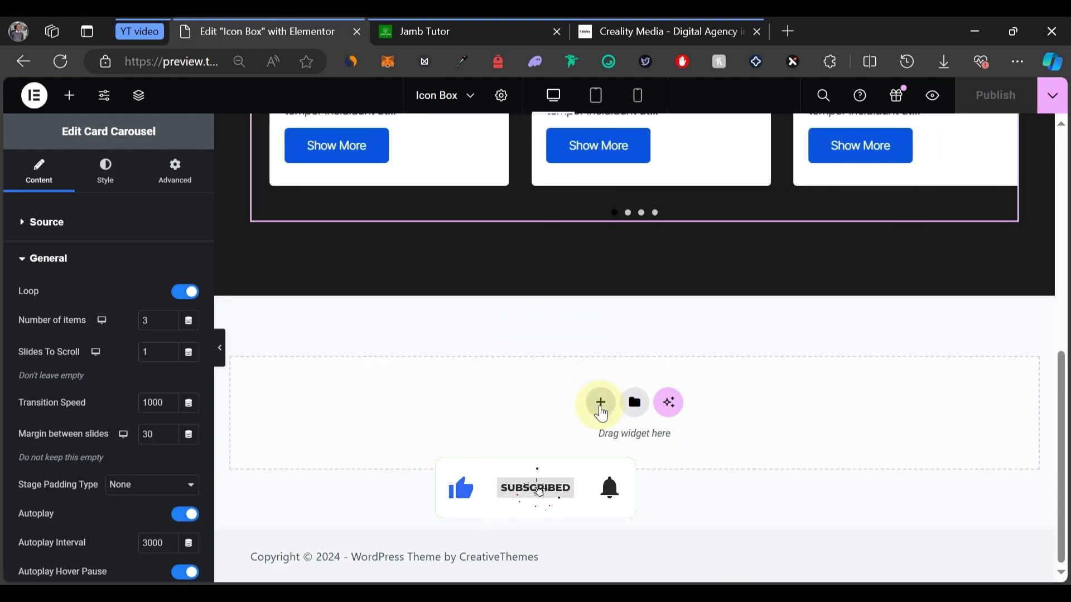
{"action": "left_click", "coordinate": [600, 402]}
{"action": "scroll", "coordinate": [599, 363], "scroll_direction": "down", "scroll_amount": 1}
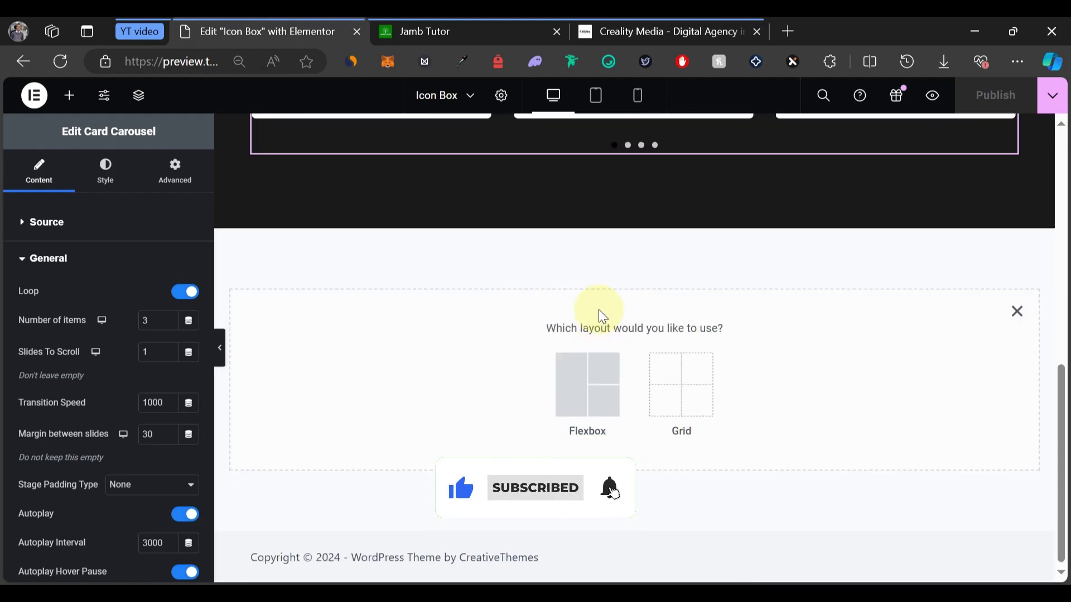
{"action": "left_click", "coordinate": [592, 384]}
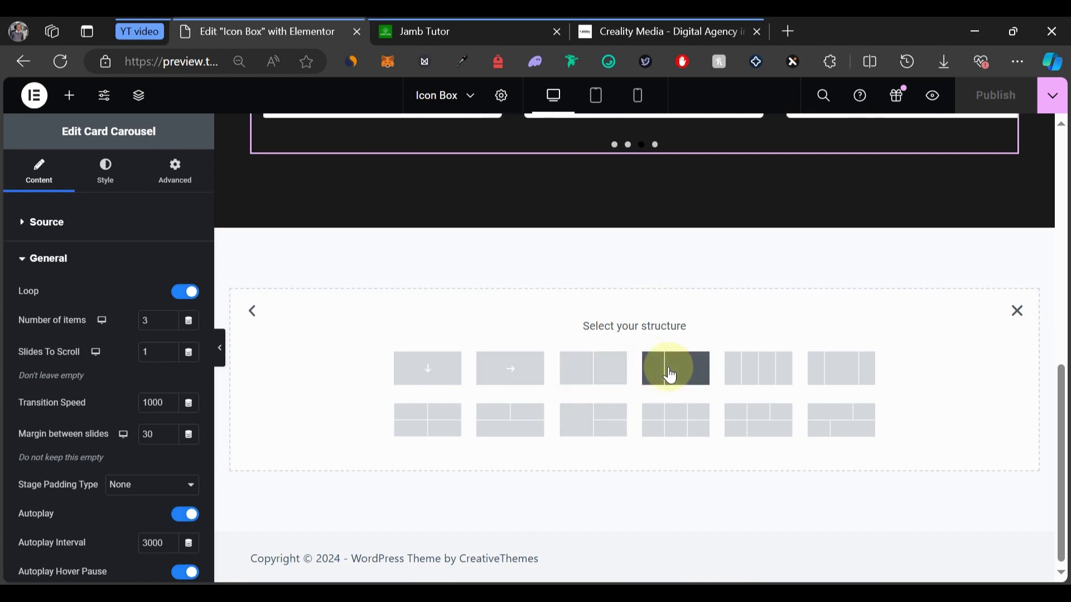
{"action": "left_click", "coordinate": [671, 375]}
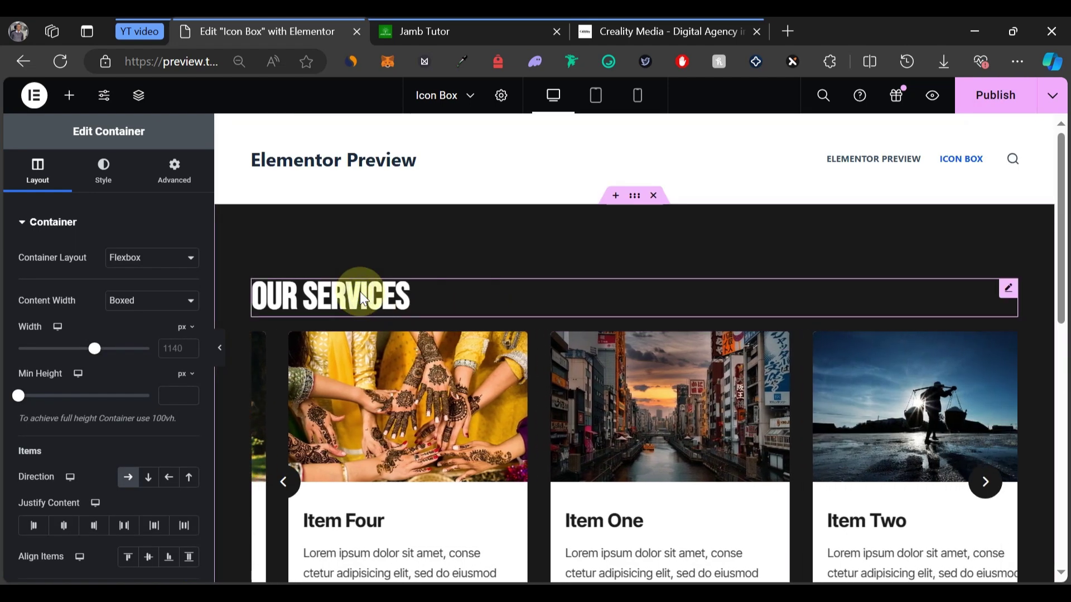
Copy the Our Services heading into the new container's narrow column
{"action": "right_click", "coordinate": [362, 295]}
{"action": "left_click", "coordinate": [394, 304]}
{"action": "scroll", "coordinate": [374, 327], "scroll_direction": "down", "scroll_amount": 10}
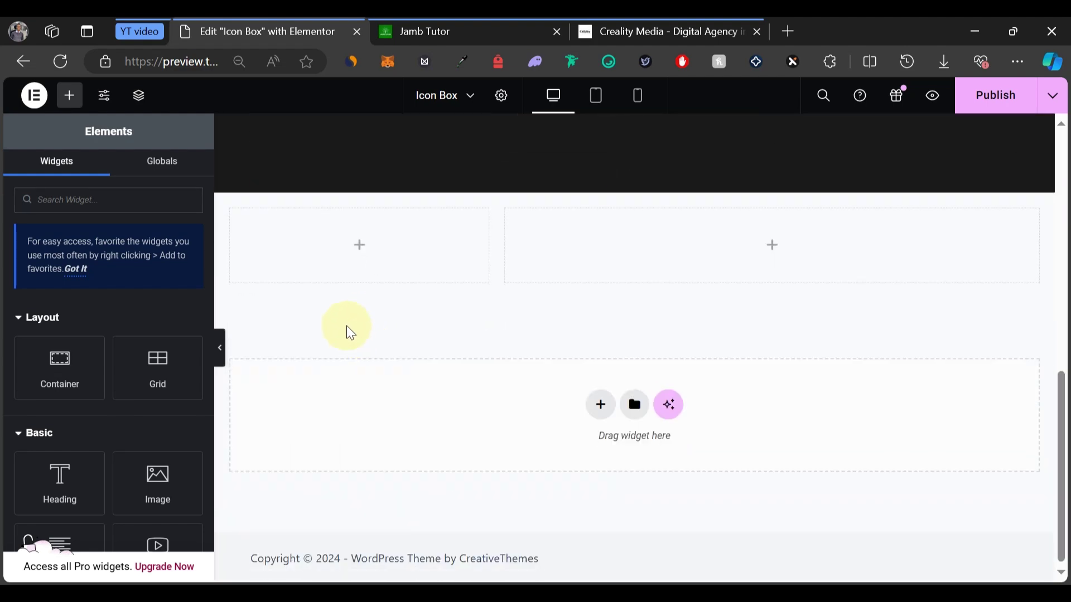
{"action": "right_click", "coordinate": [349, 255]}
{"action": "left_click", "coordinate": [373, 300]}
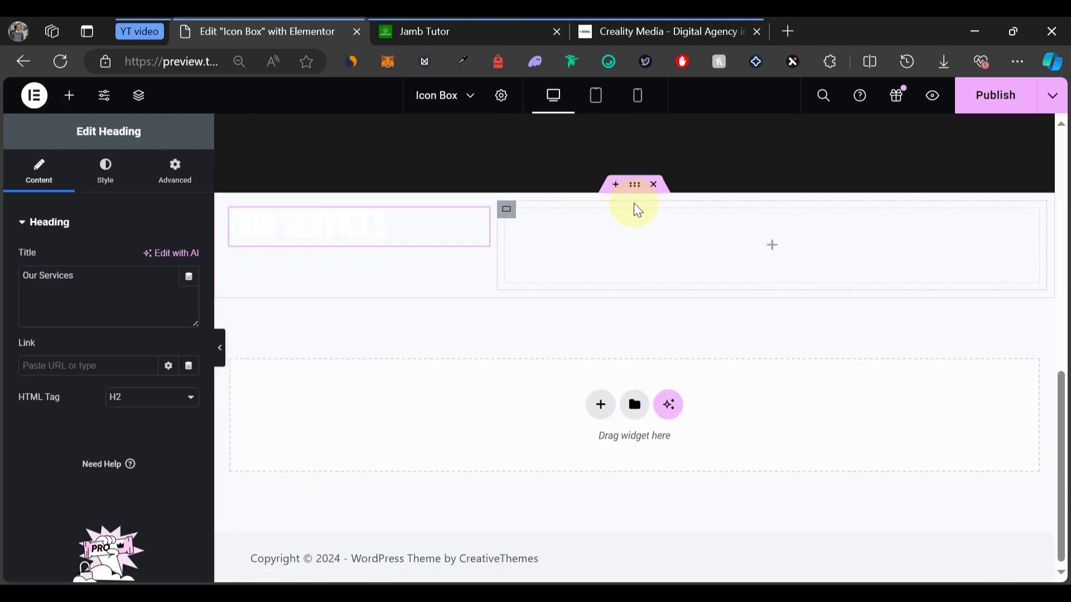
Set the new two-column container's background color to #1a1a1a
{"action": "left_click", "coordinate": [116, 180]}
{"action": "left_click", "coordinate": [123, 293]}
{"action": "left_click", "coordinate": [190, 321]}
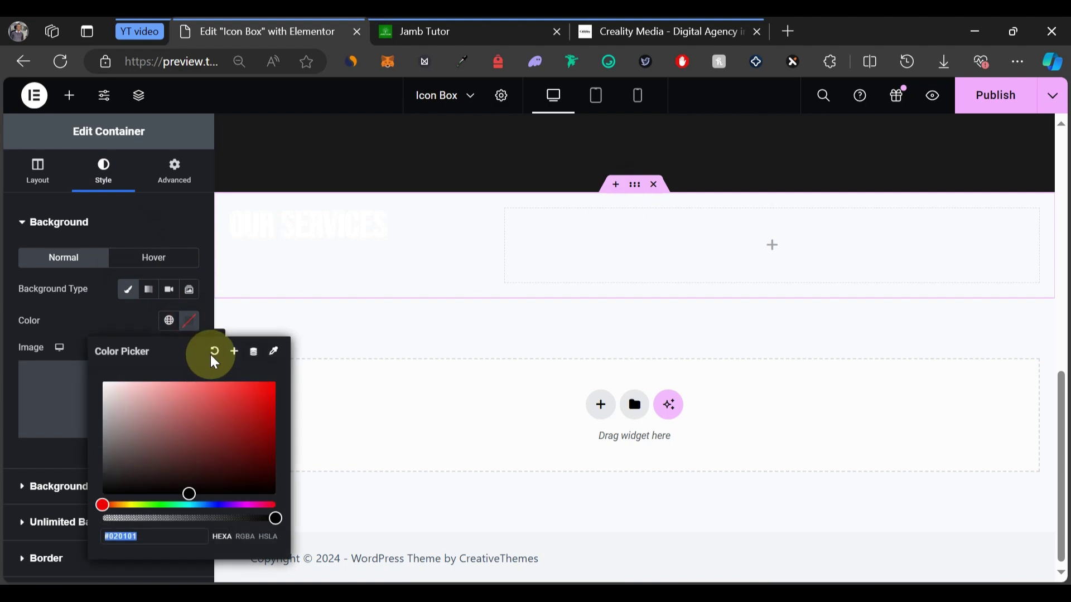
{"action": "type", "text": "1a1a1a"}
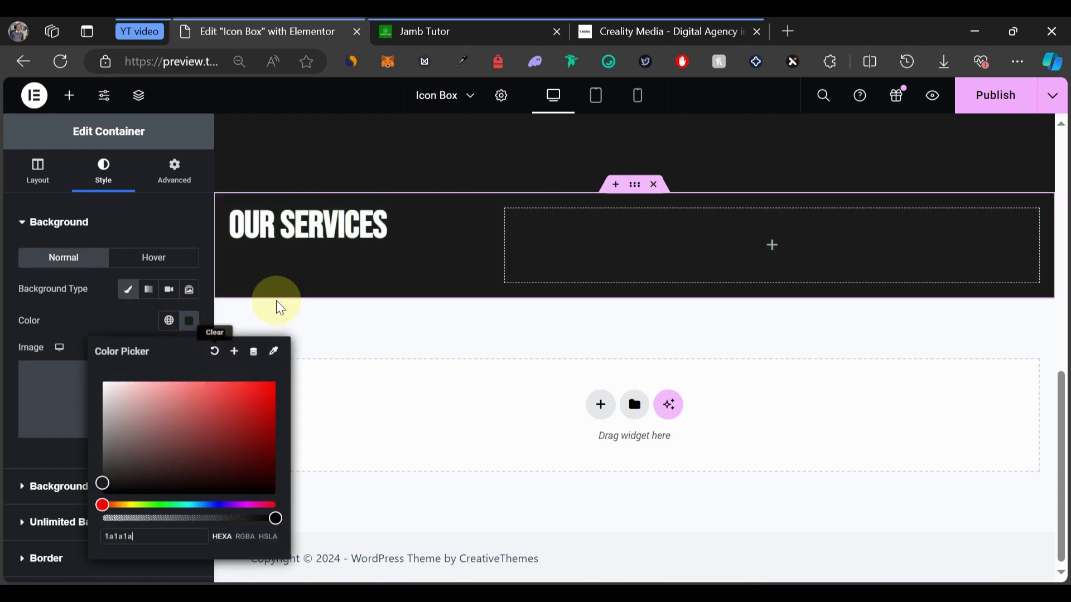
{"action": "left_click", "coordinate": [143, 223]}
Try to paste a copy of the card carousel into the new container's wider column
{"action": "scroll", "coordinate": [509, 191], "scroll_direction": "up", "scroll_amount": 6}
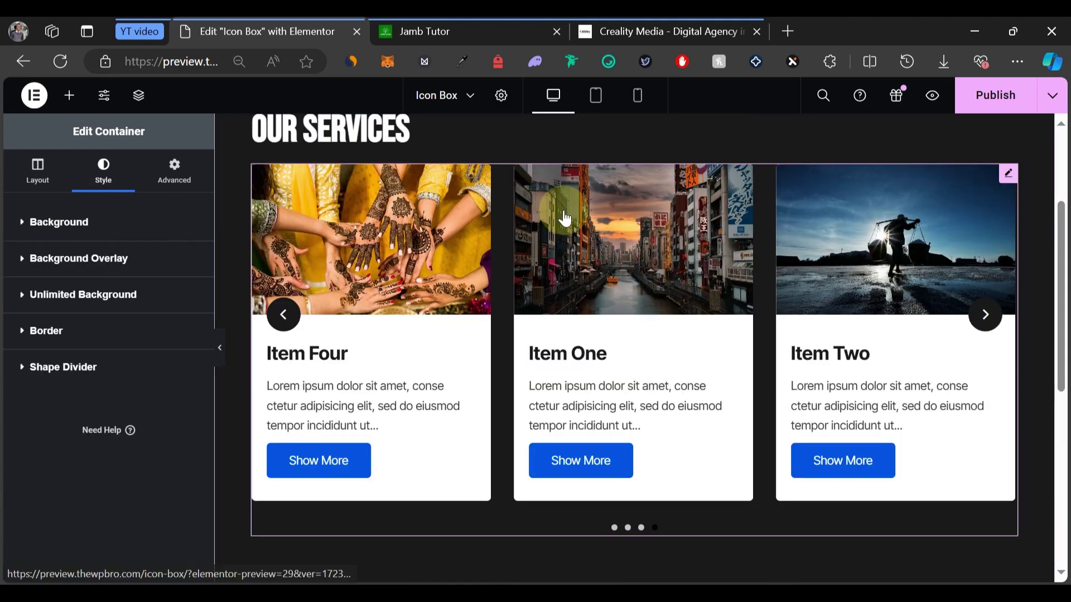
{"action": "right_click", "coordinate": [579, 221]}
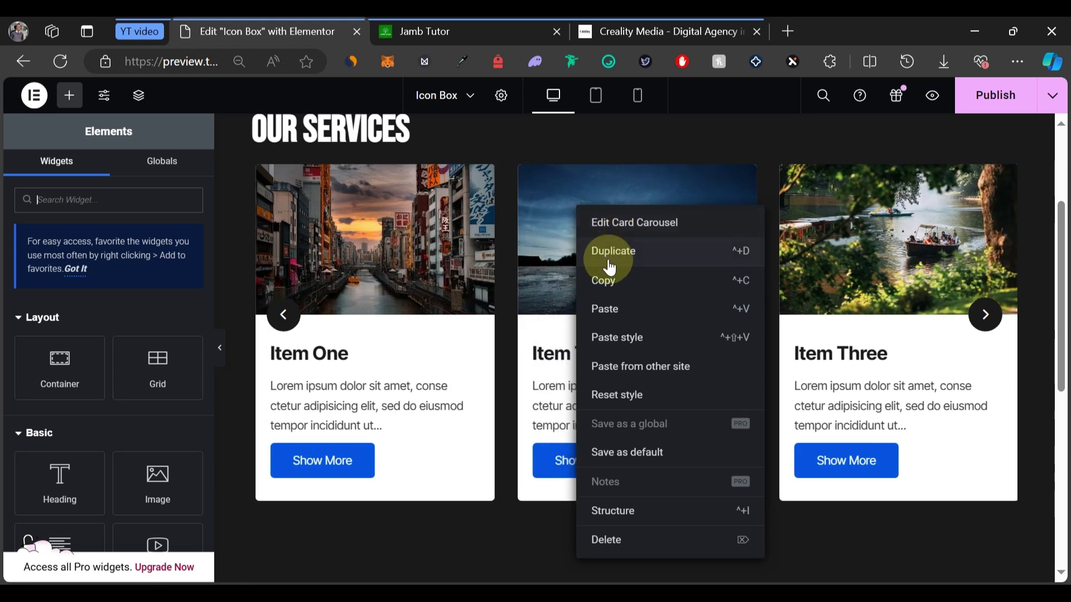
{"action": "left_click", "coordinate": [624, 286]}
{"action": "scroll", "coordinate": [613, 290], "scroll_direction": "down", "scroll_amount": 10}
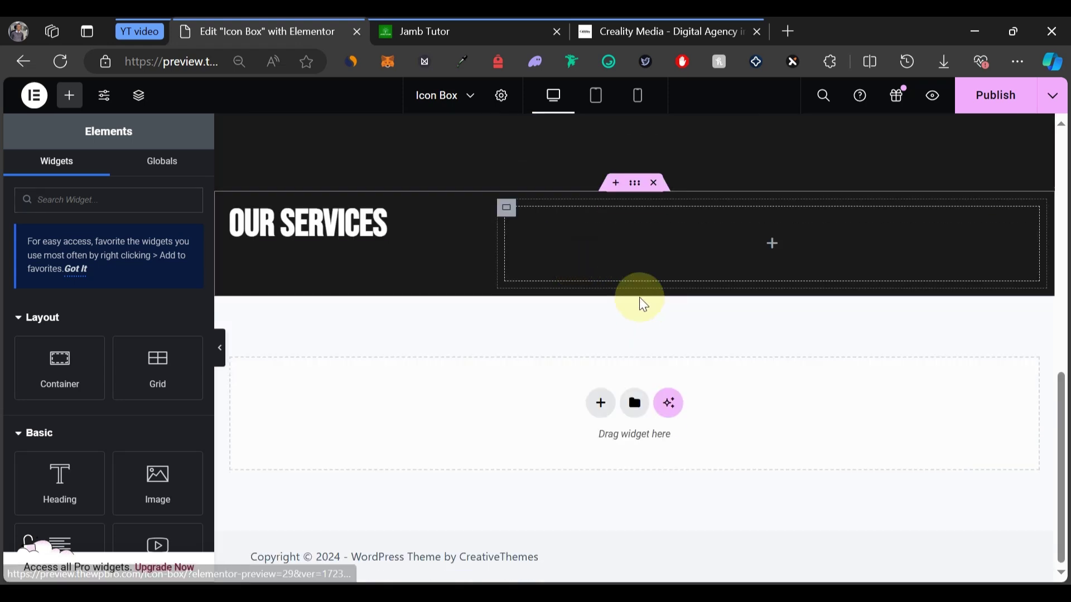
{"action": "right_click", "coordinate": [641, 290]}
{"action": "left_click", "coordinate": [692, 303]}
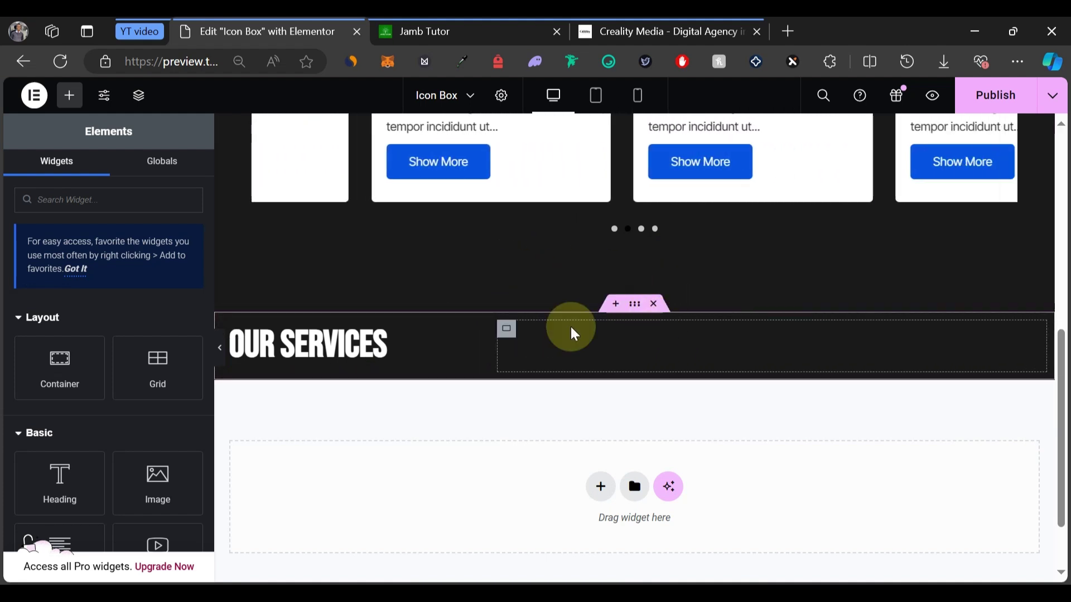
Delete the pasted card carousel from the wider column and add a new Card Carousel widget there
{"action": "left_click", "coordinate": [139, 100]}
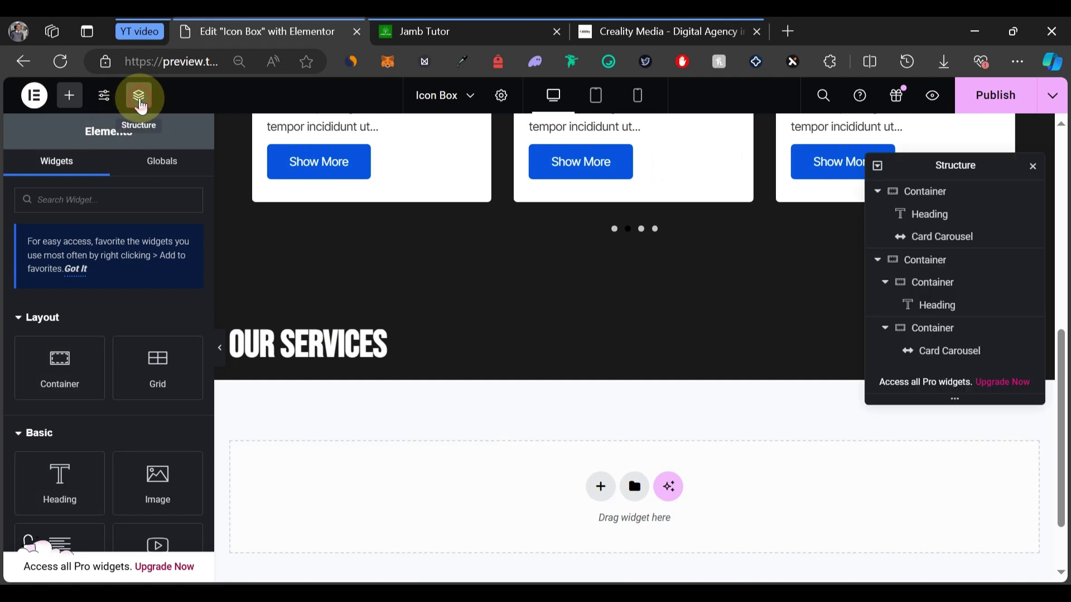
{"action": "left_click", "coordinate": [943, 352]}
{"action": "right_click", "coordinate": [946, 358]}
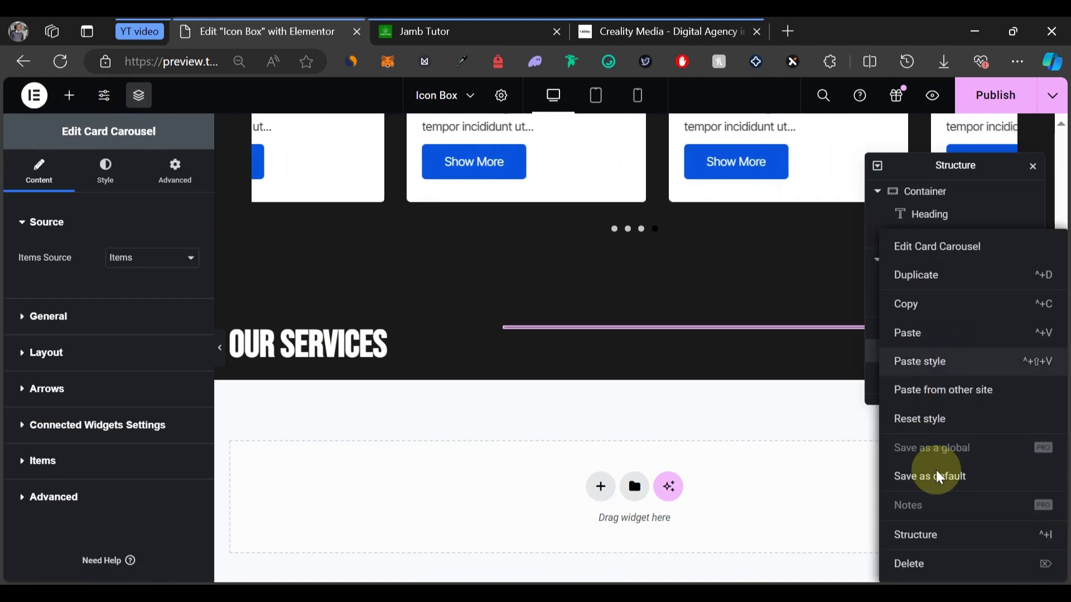
{"action": "left_click", "coordinate": [940, 567]}
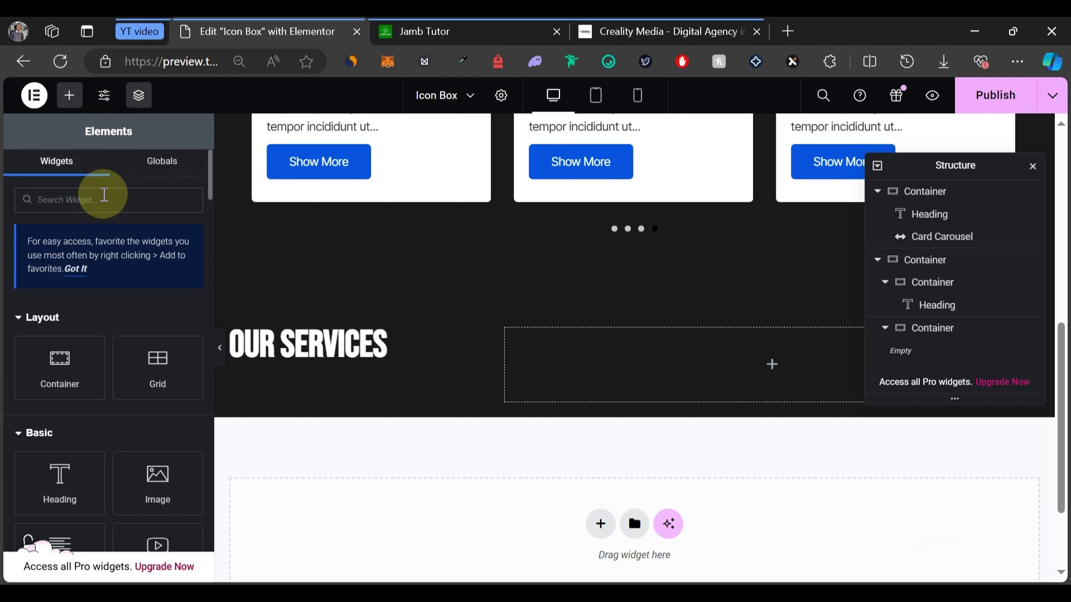
{"action": "type", "text": "carou"}
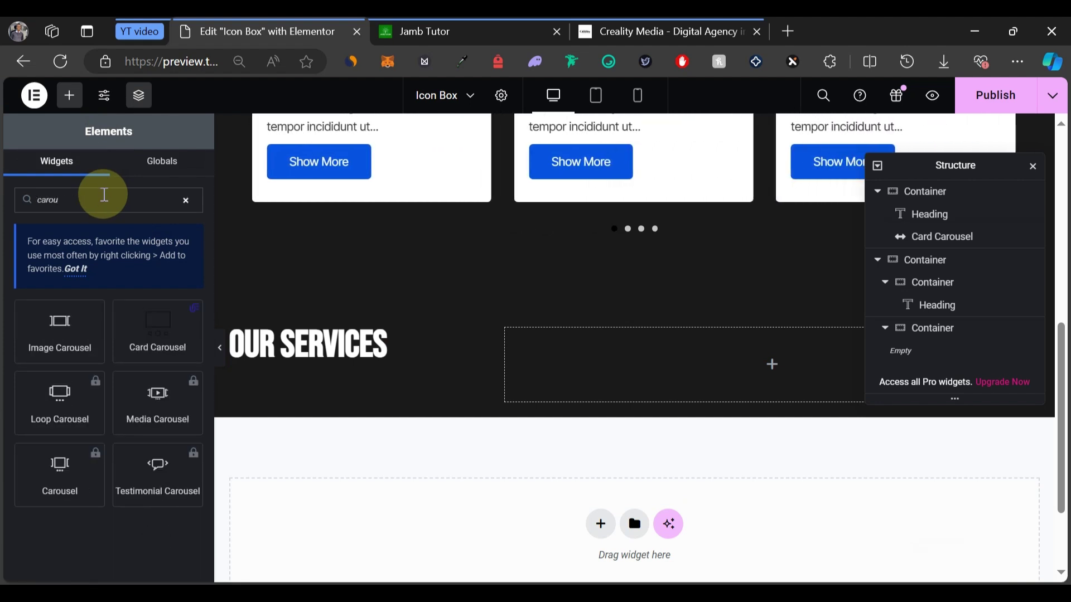
{"action": "left_click_drag", "start_coordinate": [137, 313], "coordinate": [647, 340]}
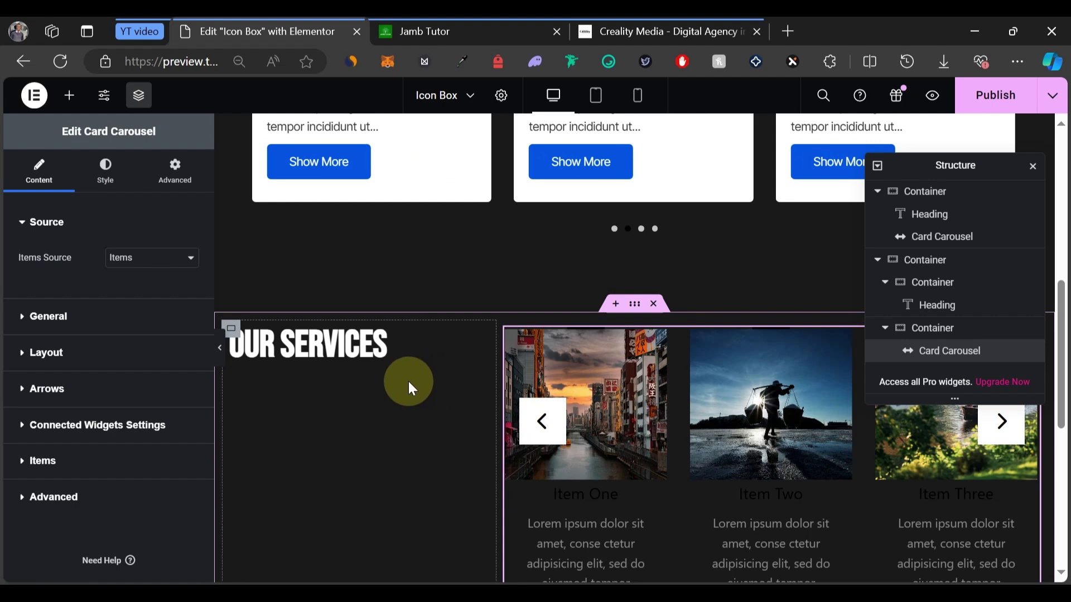
Apply the original card carousel's style to the new carousel and close the page structure view
{"action": "scroll", "coordinate": [502, 228], "scroll_direction": "up", "scroll_amount": 5}
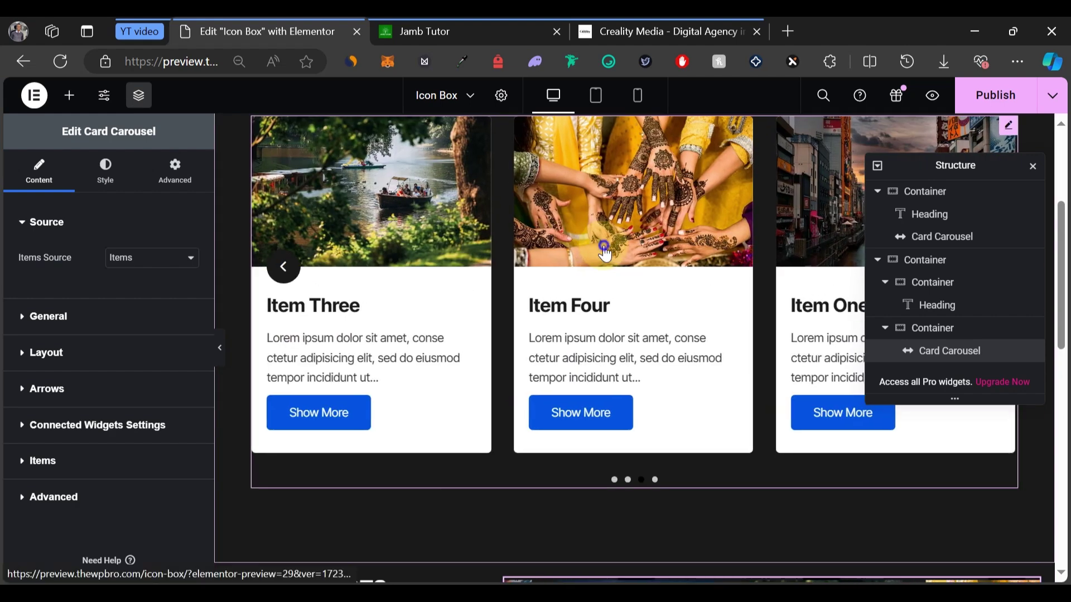
{"action": "right_click", "coordinate": [605, 233]}
{"action": "left_click", "coordinate": [644, 305]}
{"action": "scroll", "coordinate": [638, 289], "scroll_direction": "down", "scroll_amount": 5}
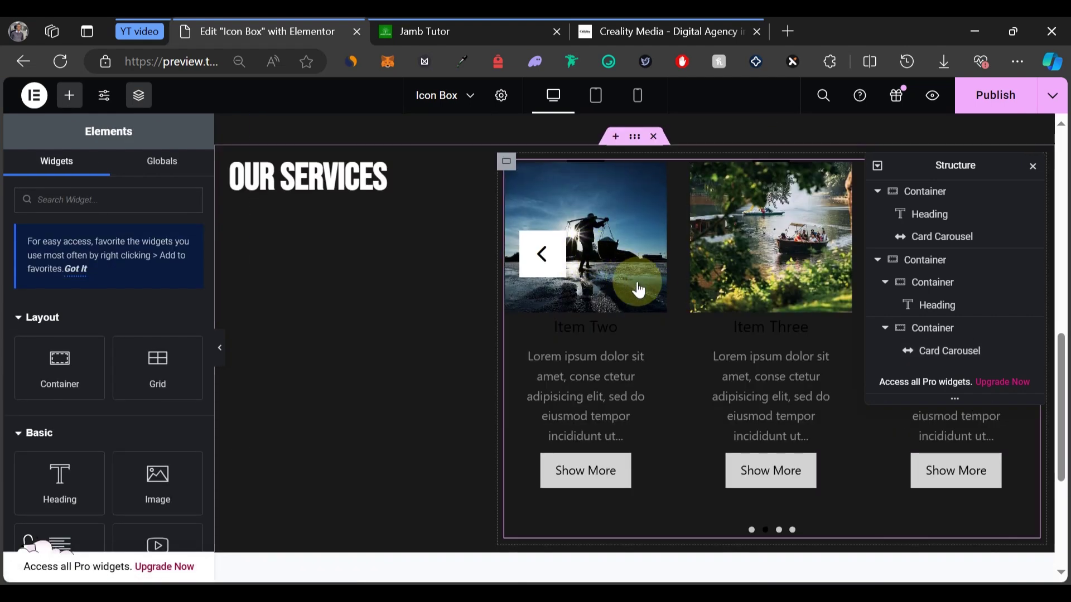
{"action": "right_click", "coordinate": [663, 300]}
{"action": "left_click", "coordinate": [702, 362]}
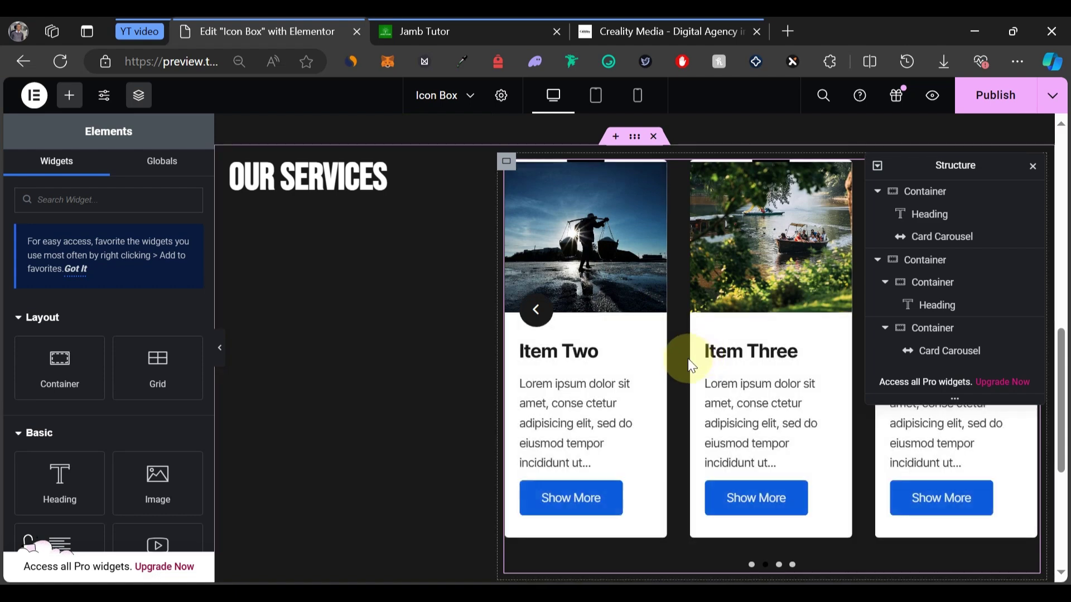
{"action": "left_click", "coordinate": [1032, 167]}
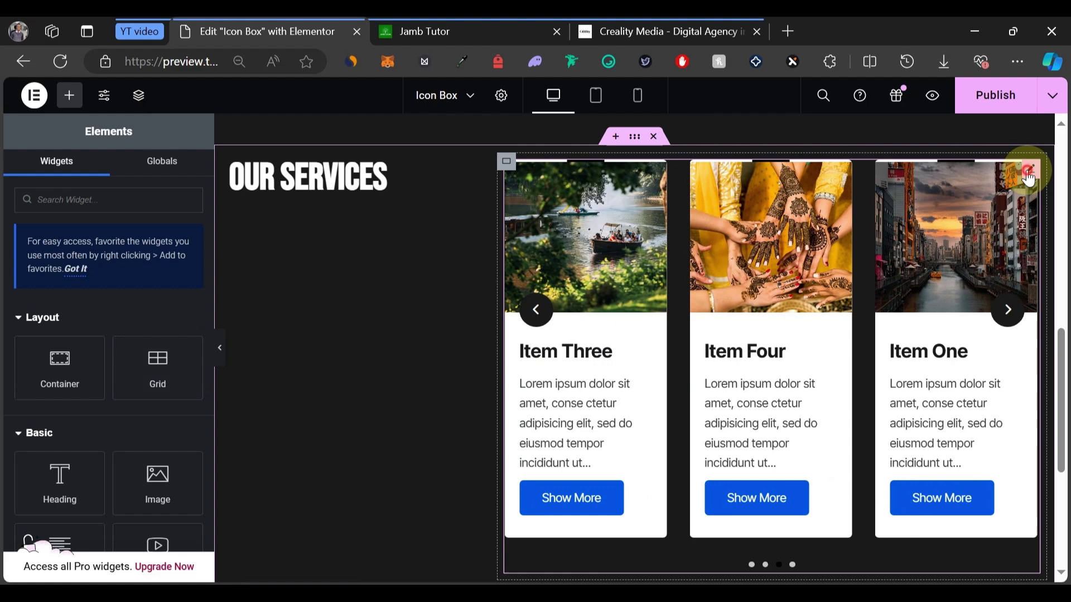
Set the new card carousel's number of items to 2 and preview the section at full width
{"action": "left_click", "coordinate": [1029, 177]}
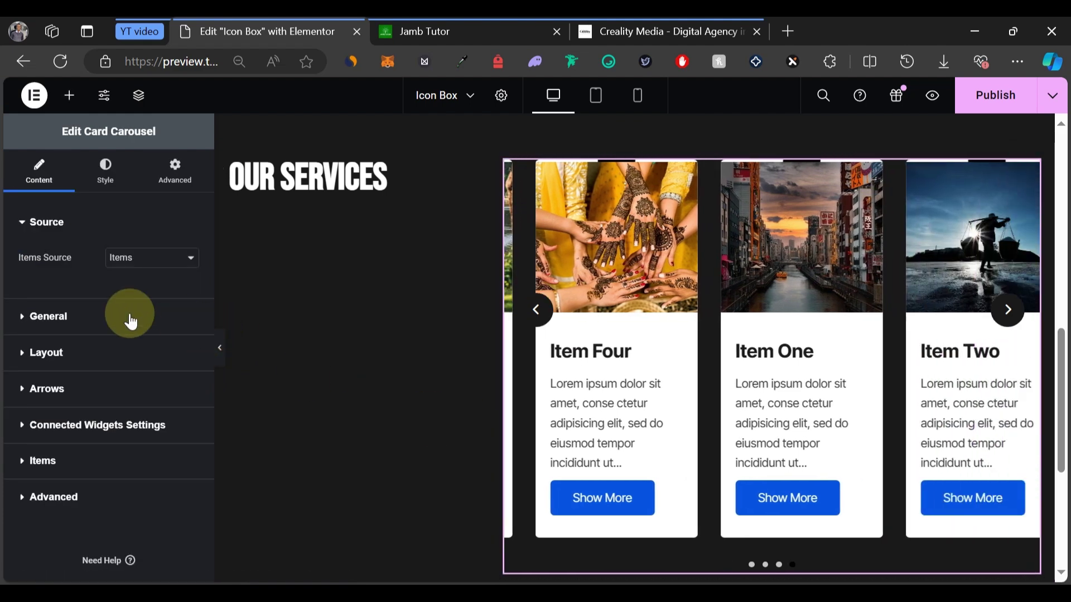
{"action": "left_click", "coordinate": [49, 316]}
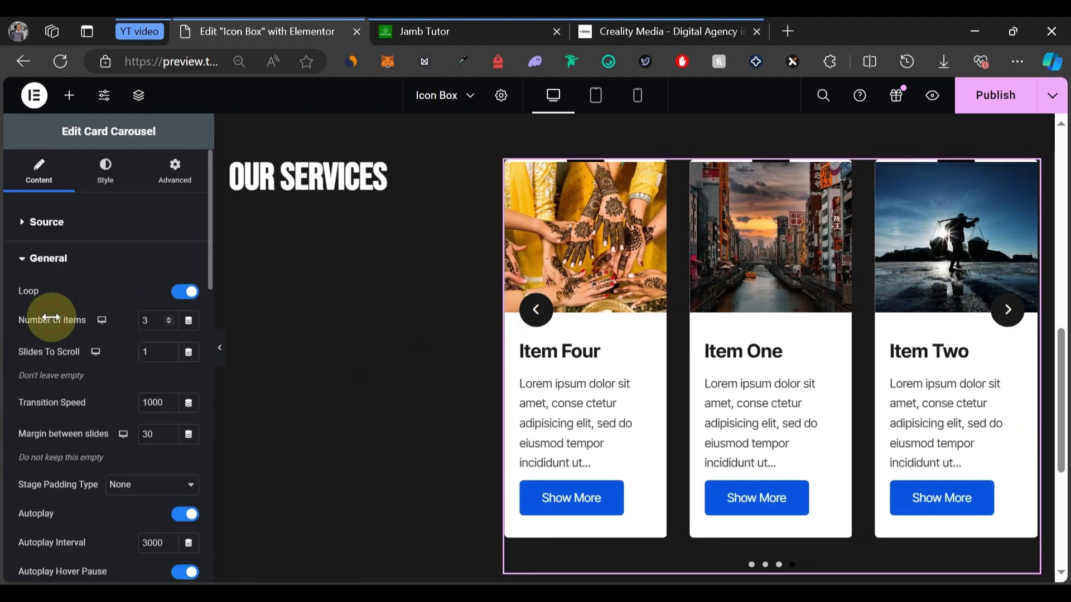
{"action": "left_click", "coordinate": [146, 321]}
{"action": "key", "text": "BackSpace"}
{"action": "type", "text": "2"}
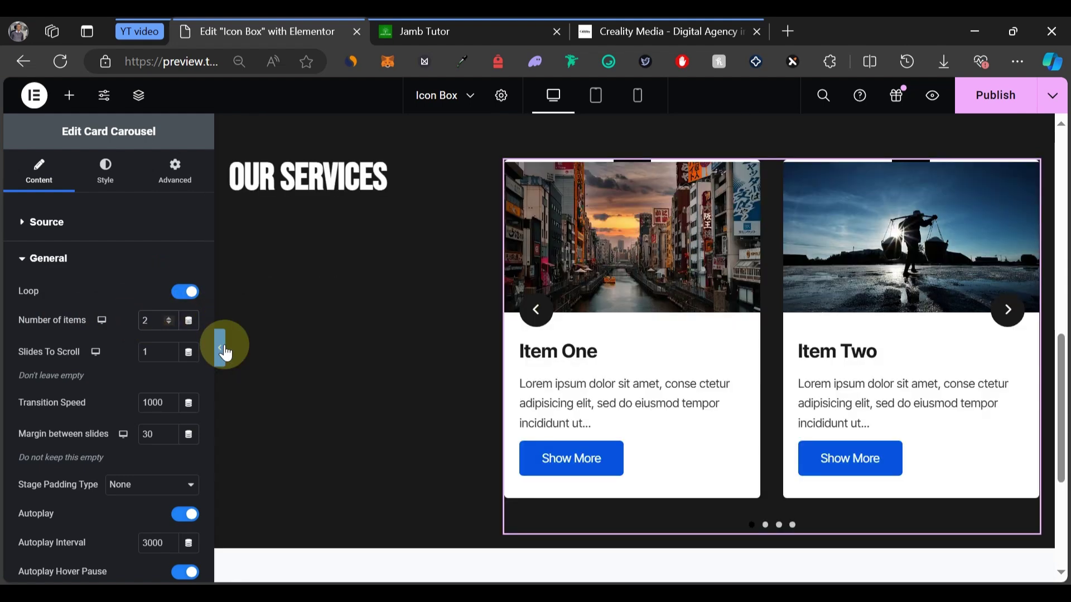
{"action": "left_click", "coordinate": [224, 351]}
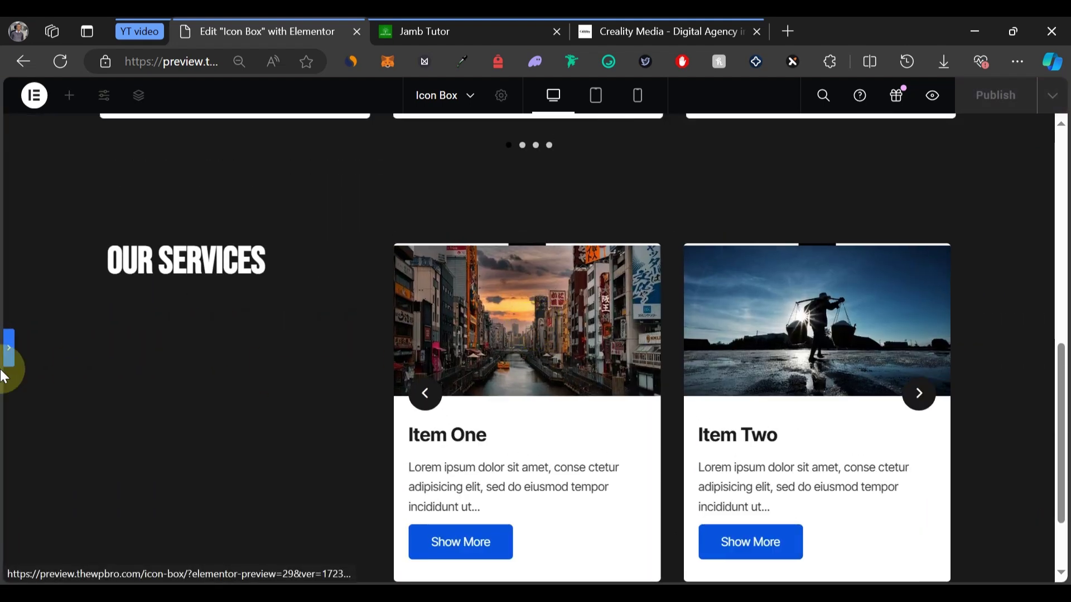
{"action": "left_click", "coordinate": [12, 350]}
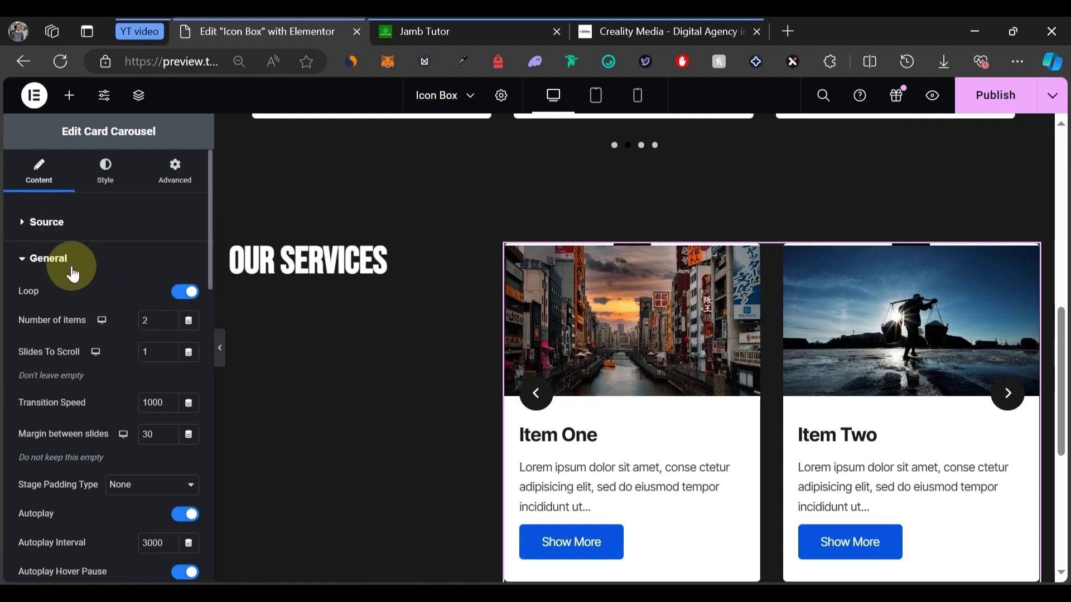
Turn off the top decoration in the new card carousel's layout settings
{"action": "left_click", "coordinate": [50, 271]}
{"action": "left_click", "coordinate": [48, 292]}
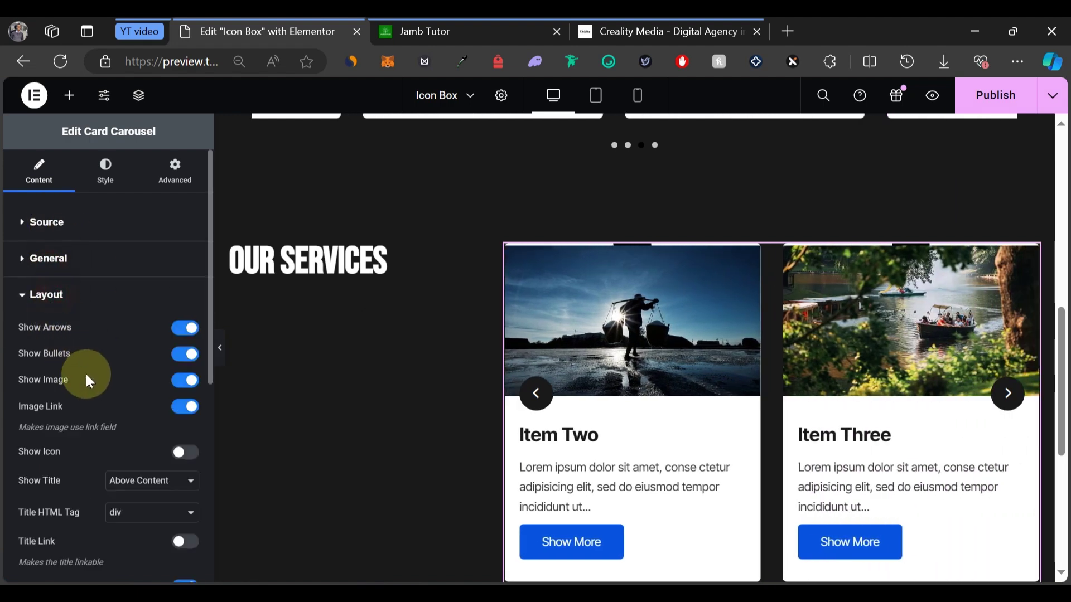
{"action": "scroll", "coordinate": [106, 385], "scroll_direction": "down", "scroll_amount": 5}
{"action": "left_click", "coordinate": [179, 351]}
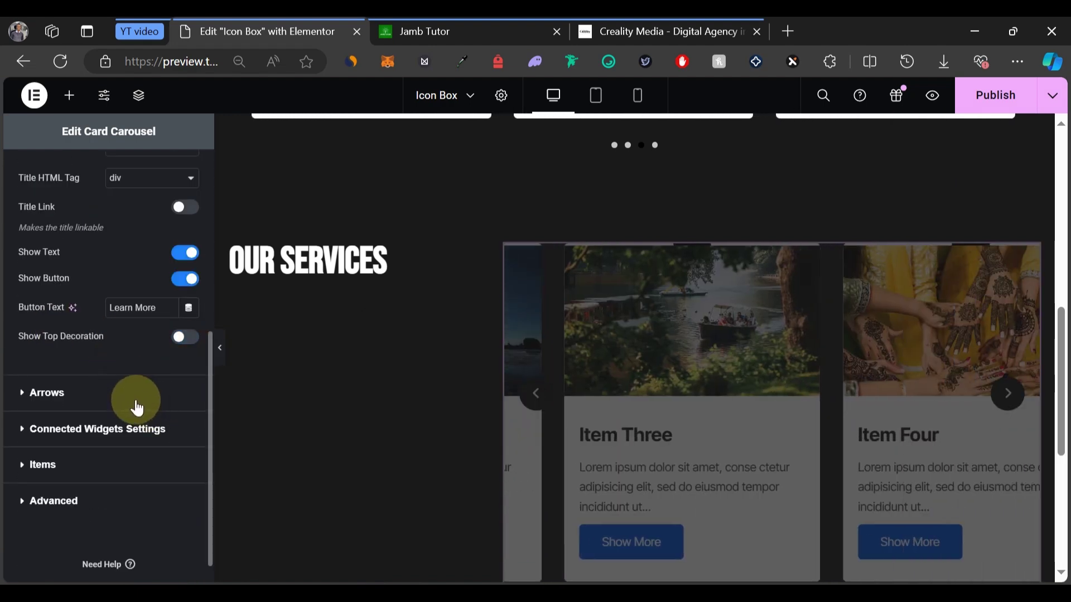
{"action": "scroll", "coordinate": [412, 334], "scroll_direction": "up", "scroll_amount": 2}
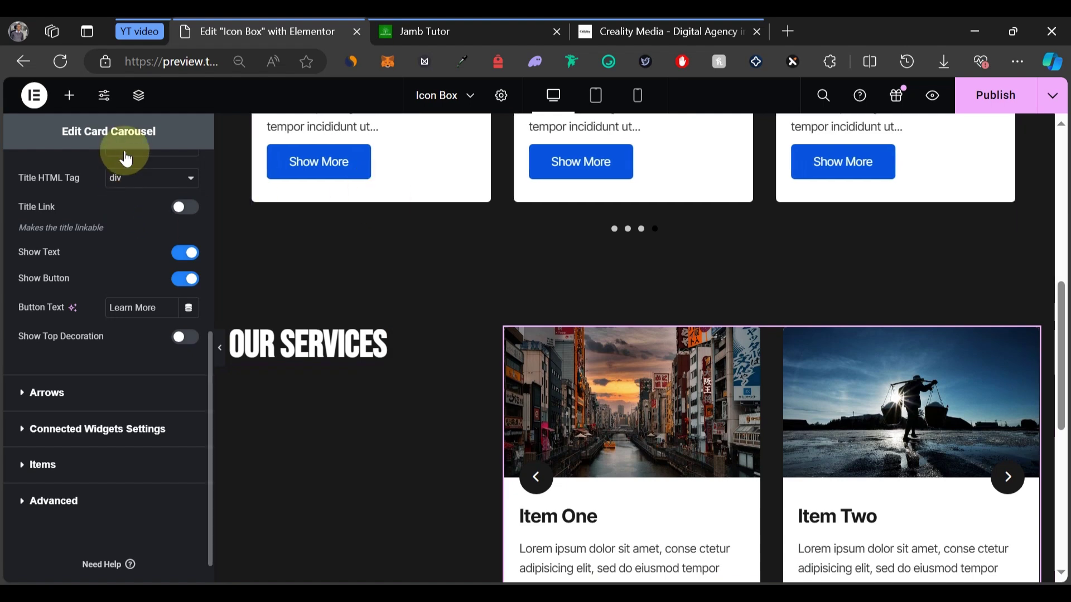
Add a Text Editor widget directly below the Our Services heading in the narrow column
{"action": "left_click", "coordinate": [69, 95]}
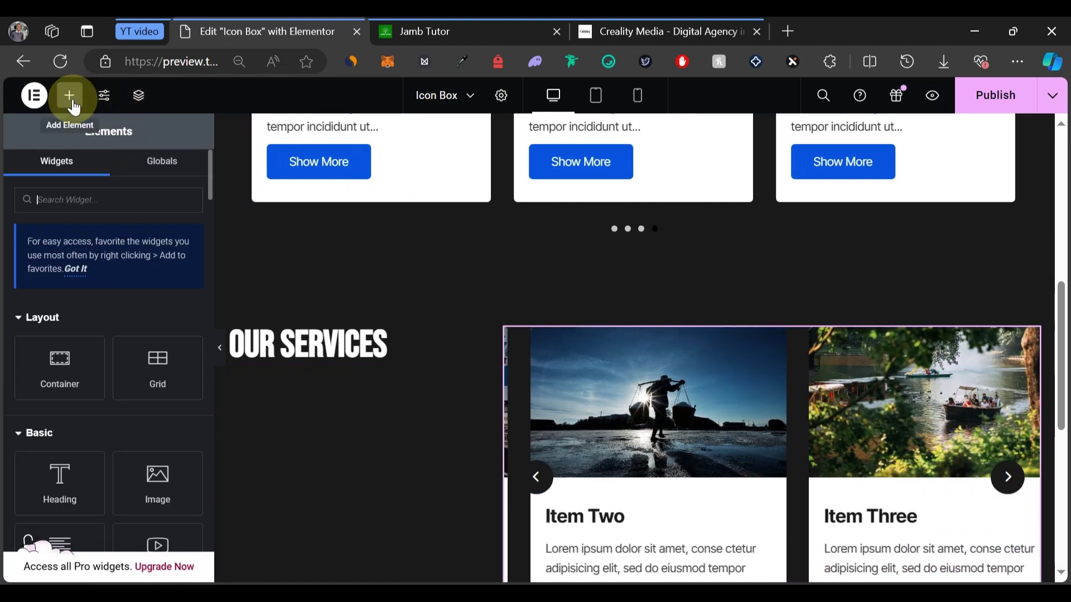
{"action": "scroll", "coordinate": [67, 391], "scroll_direction": "down", "scroll_amount": 3}
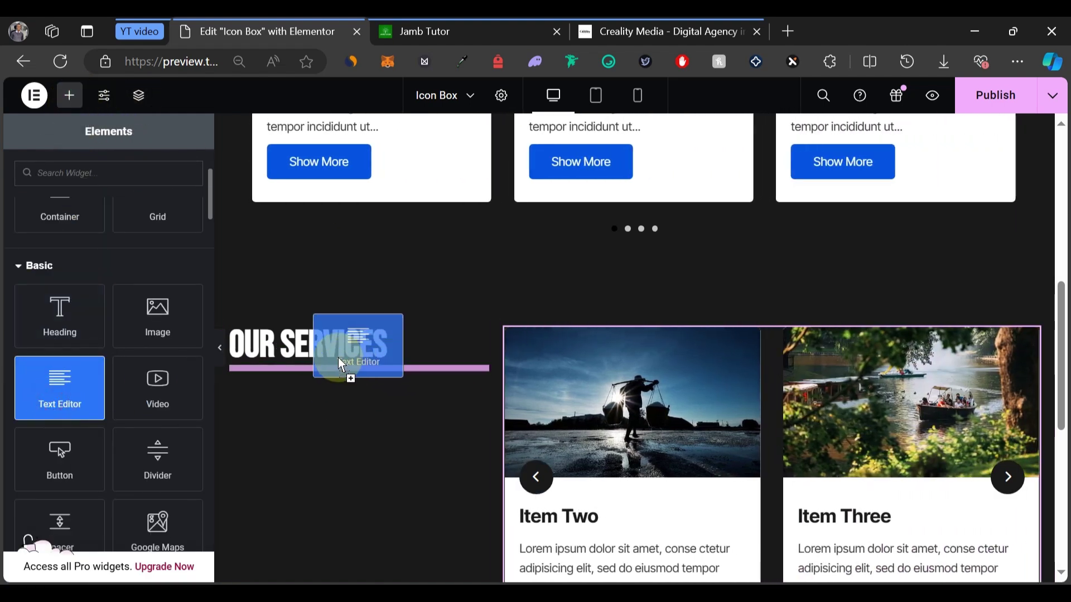
{"action": "left_click_drag", "start_coordinate": [339, 360], "coordinate": [338, 361]}
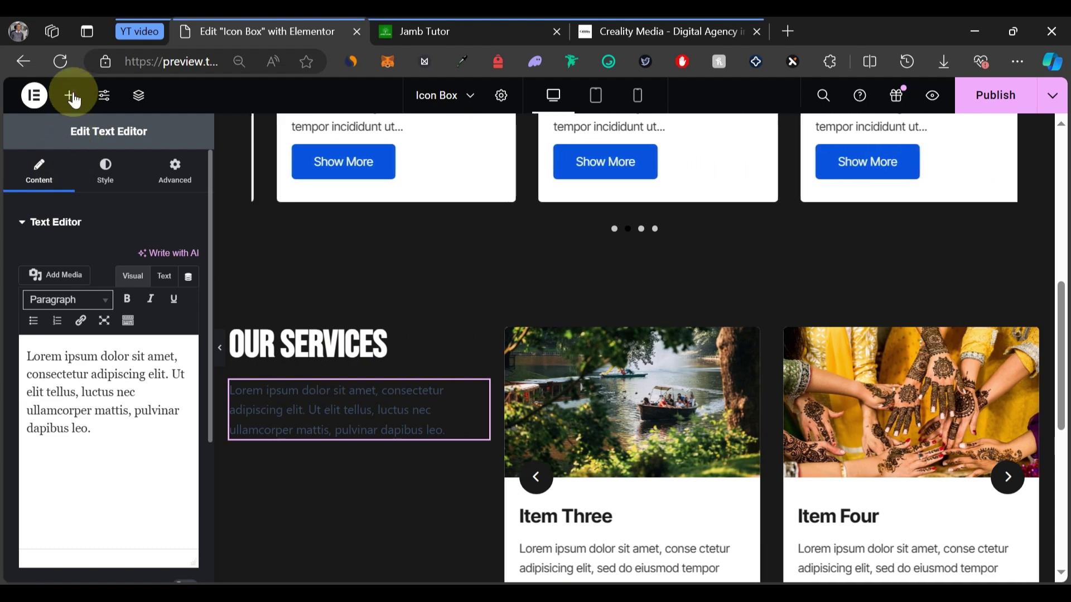
Add an Icon widget below the paragraph and replace its star with a right arrow from the icon library
{"action": "left_click", "coordinate": [70, 97]}
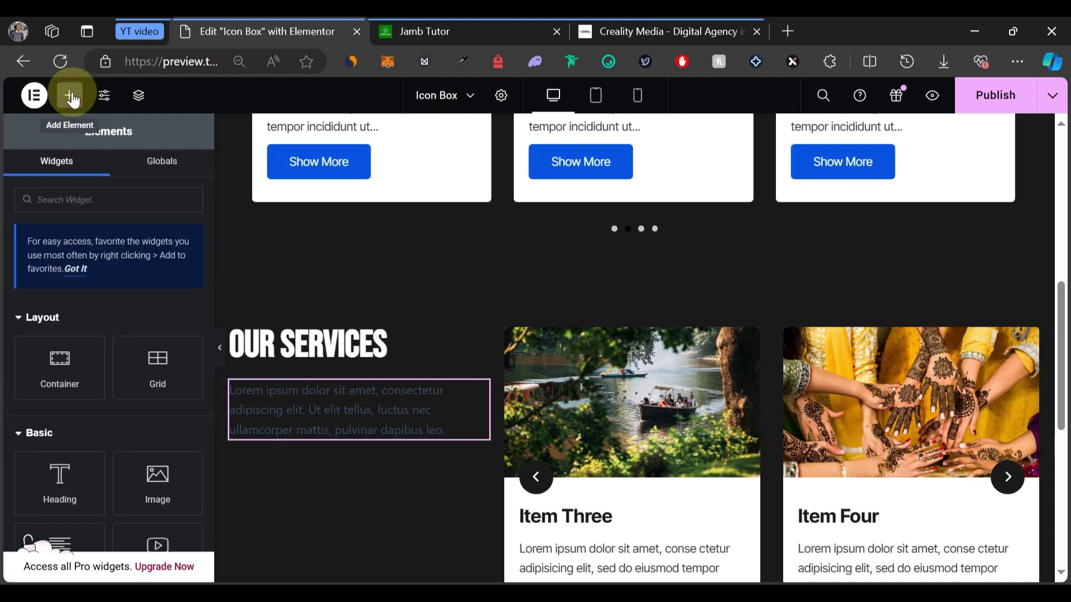
{"action": "left_click", "coordinate": [78, 199]}
{"action": "type", "text": "icon"}
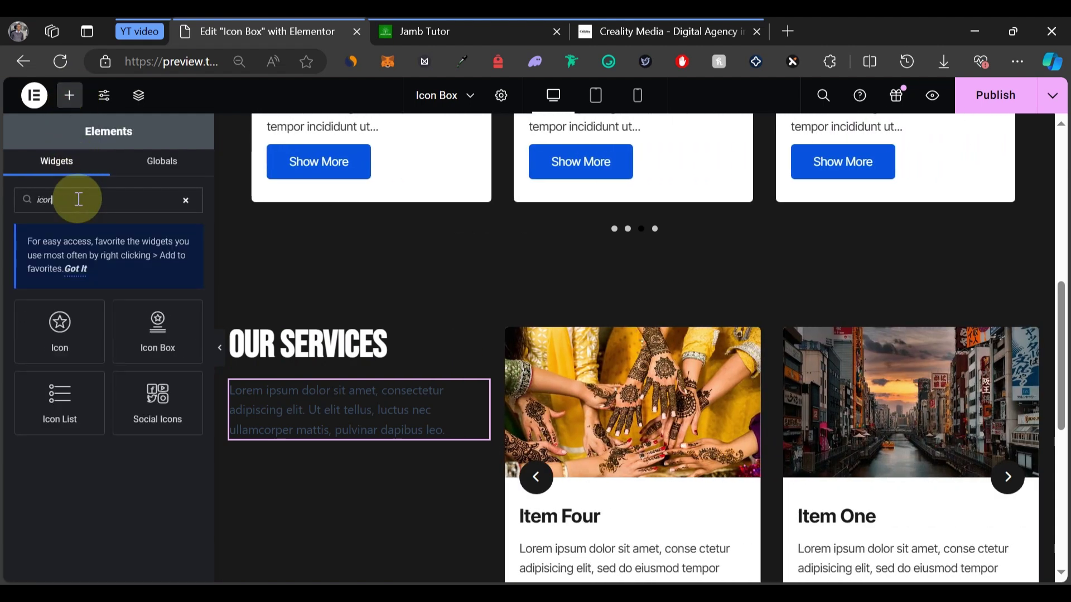
{"action": "left_click_drag", "start_coordinate": [72, 308], "coordinate": [291, 433]}
{"action": "left_click", "coordinate": [100, 303]}
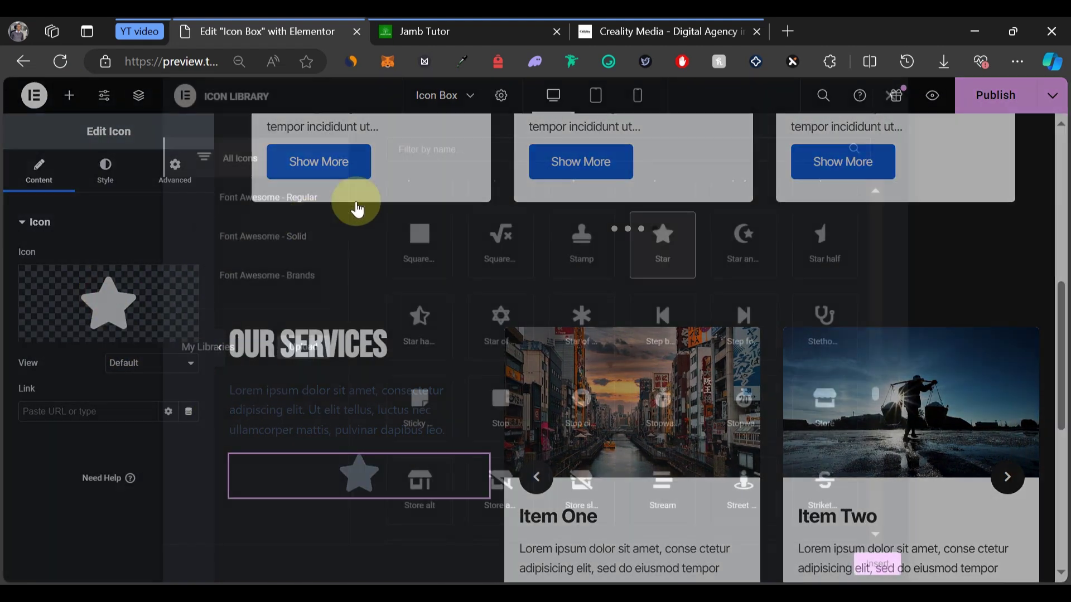
{"action": "type", "text": "arrow"}
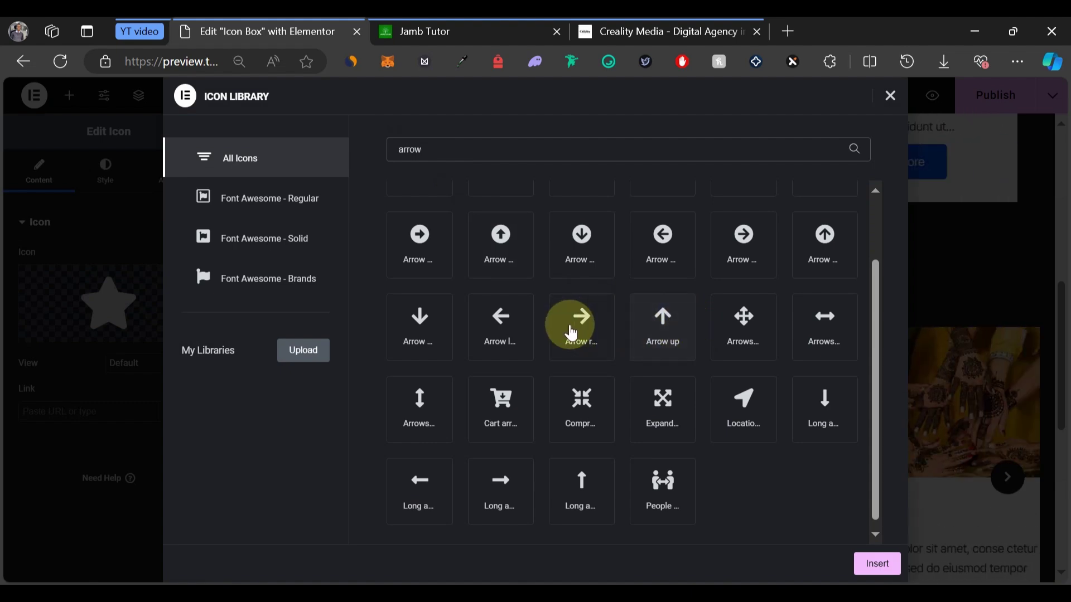
{"action": "left_click", "coordinate": [578, 343]}
{"action": "left_click", "coordinate": [870, 569]}
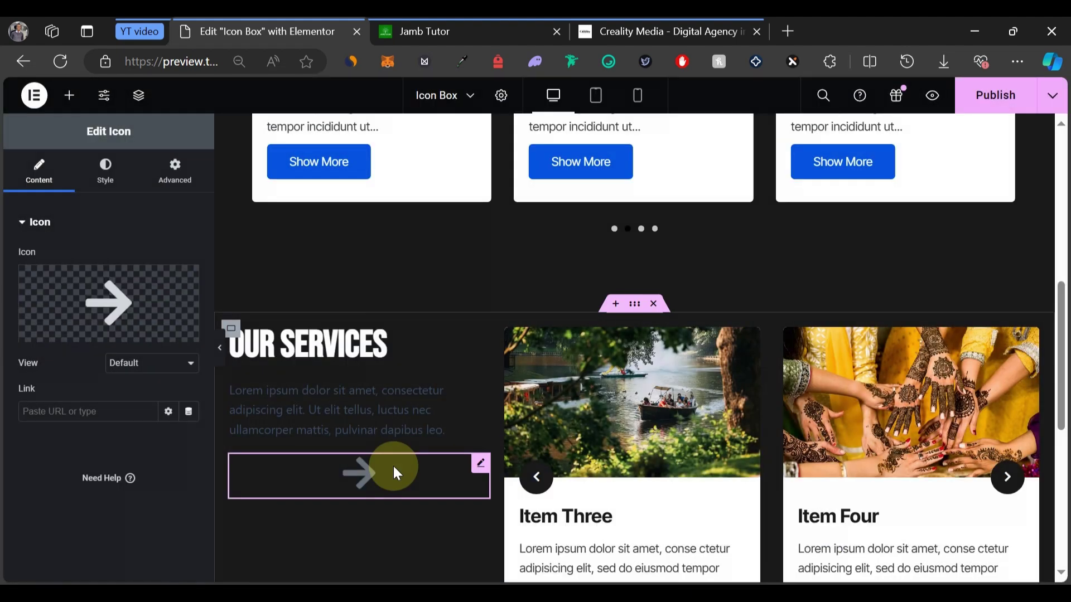
Align the arrow icon left, color it white and set its size to 30 px
{"action": "left_click", "coordinate": [139, 366]}
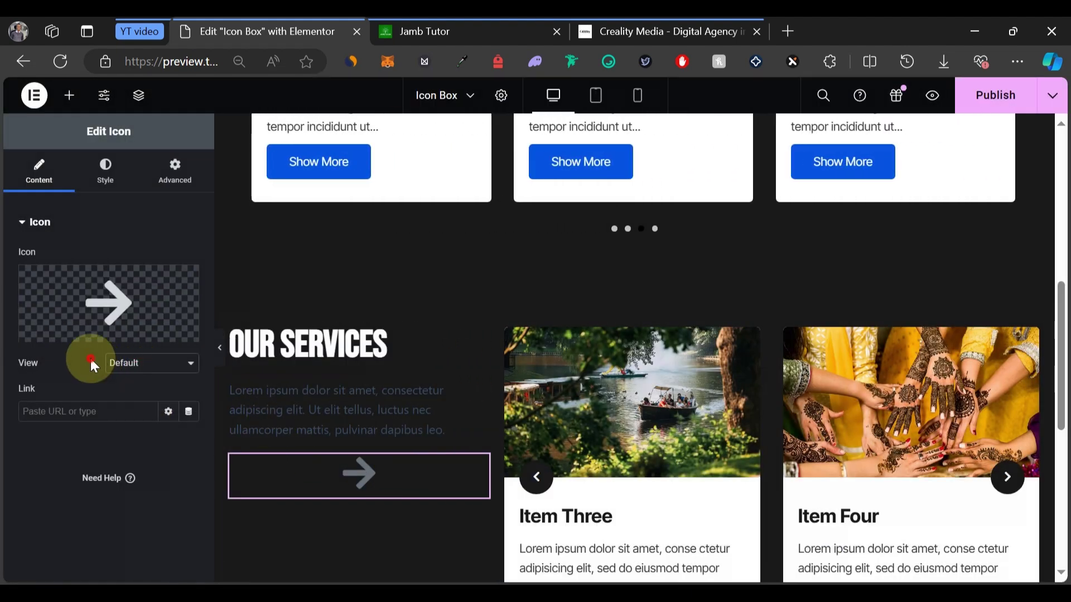
{"action": "left_click", "coordinate": [106, 167]}
{"action": "left_click", "coordinate": [147, 262]}
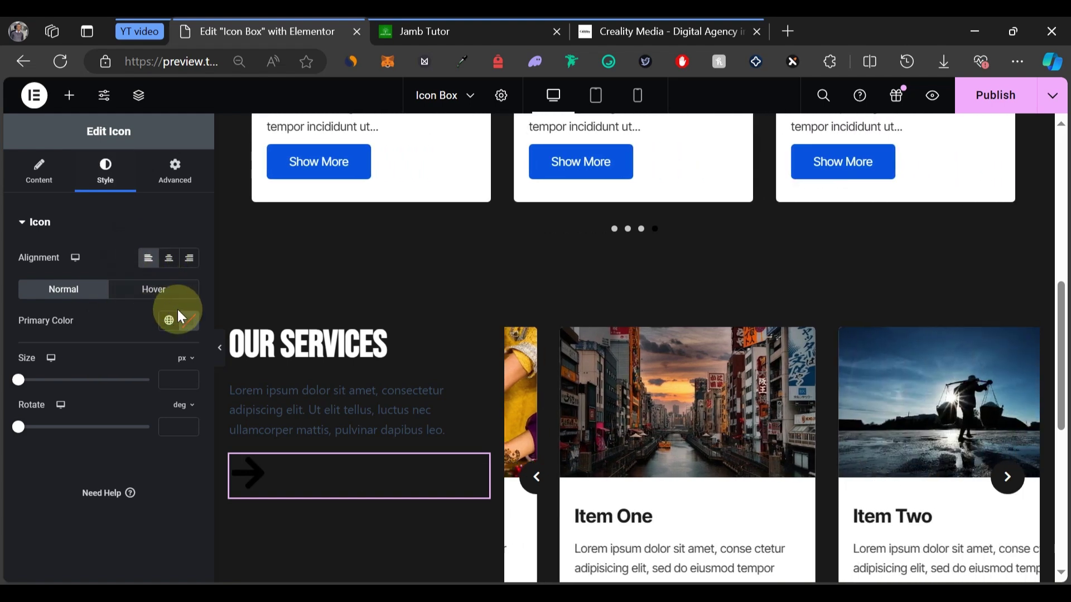
{"action": "left_click", "coordinate": [181, 317]}
{"action": "left_click_drag", "start_coordinate": [139, 397], "coordinate": [36, 385]}
{"action": "left_click", "coordinate": [10, 522]}
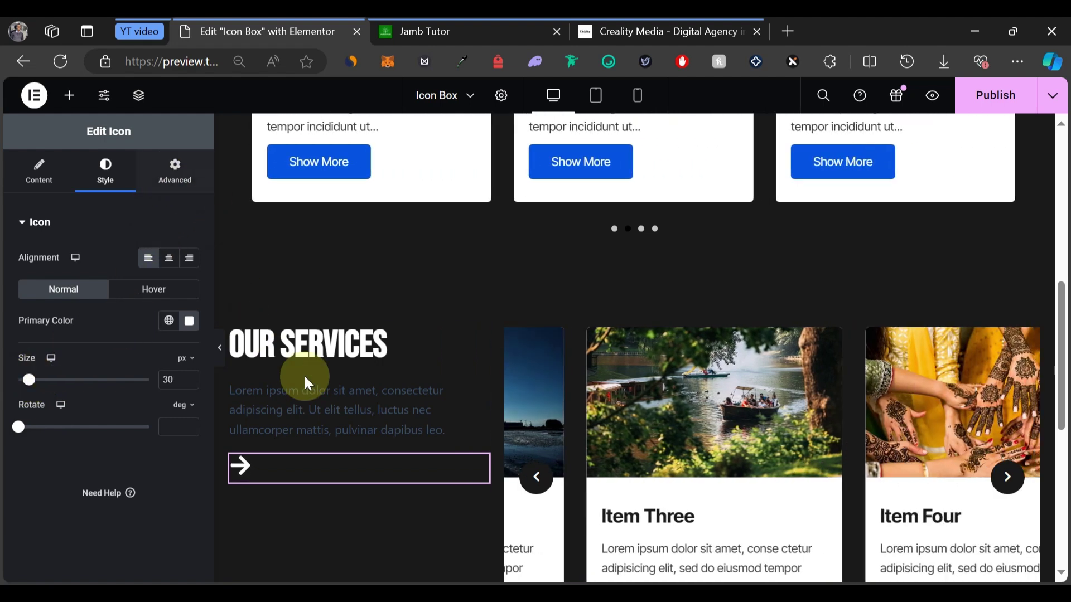
Set the paragraph's text color to white and its font family to Inter Tight
{"action": "left_click", "coordinate": [313, 407]}
{"action": "left_click", "coordinate": [106, 173]}
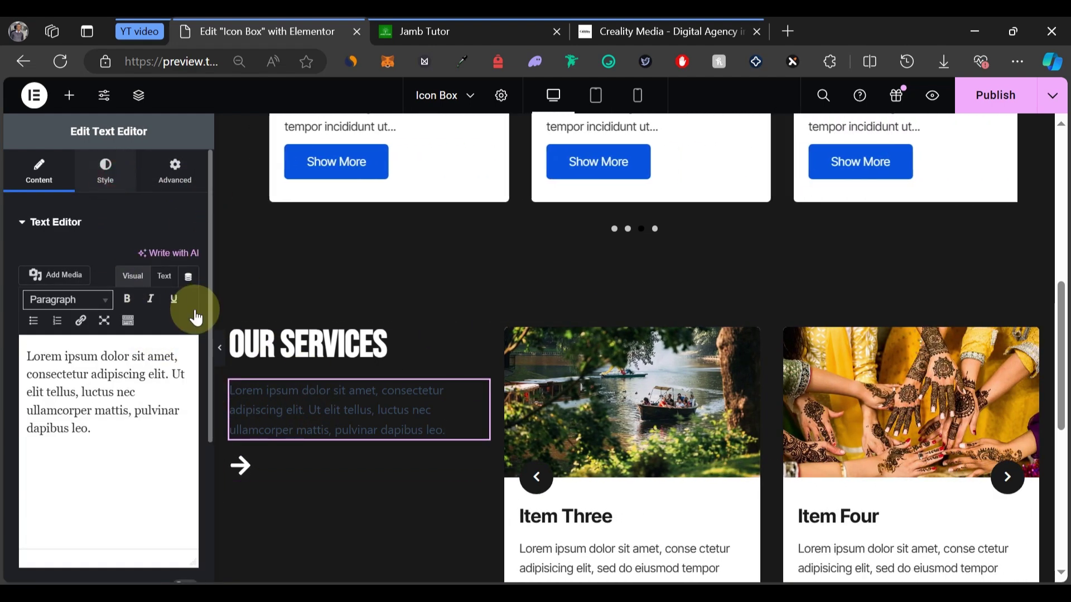
{"action": "left_click", "coordinate": [189, 294]}
{"action": "left_click_drag", "start_coordinate": [163, 377], "coordinate": [81, 328]}
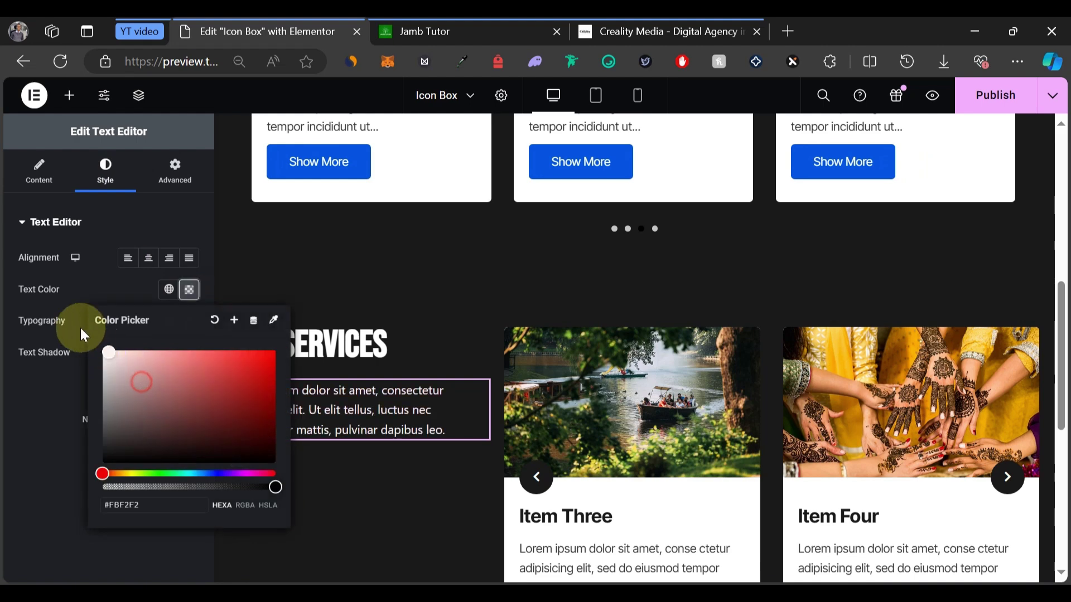
{"action": "left_click", "coordinate": [206, 386]}
{"action": "left_click", "coordinate": [189, 321]}
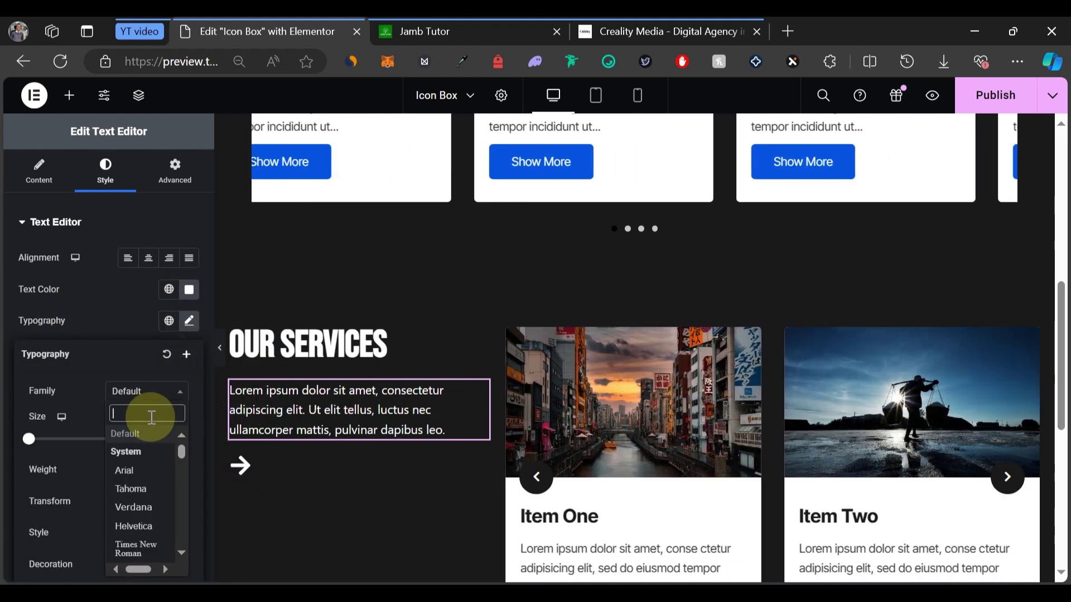
{"action": "type", "text": "inter"}
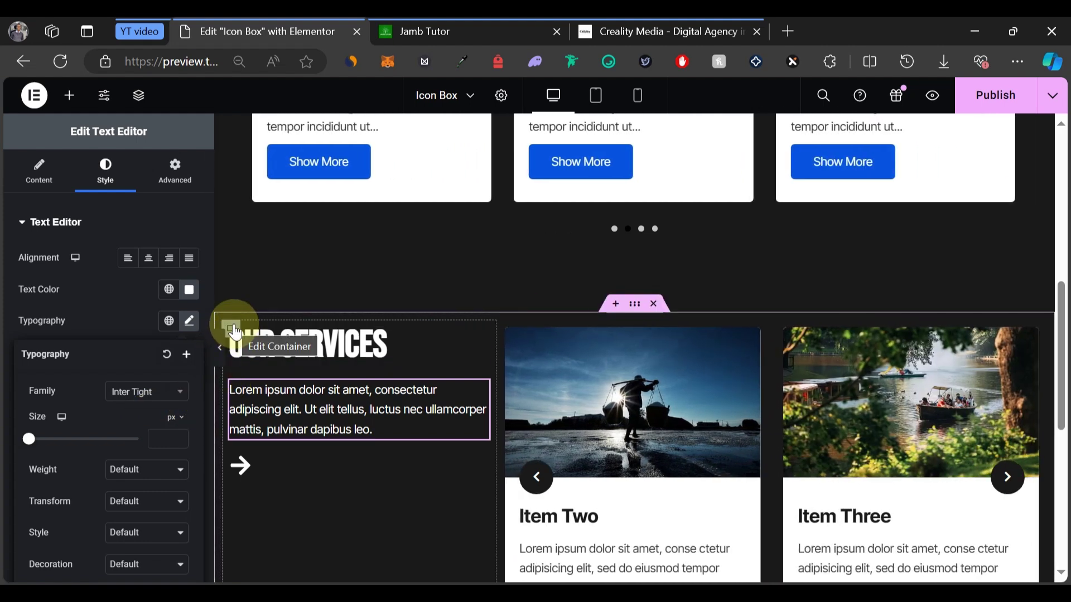
Set the heading column's padding to 70 px on all sides and compare the section with the Creality Media site's services section
{"action": "left_click", "coordinate": [233, 328]}
{"action": "left_click", "coordinate": [175, 165]}
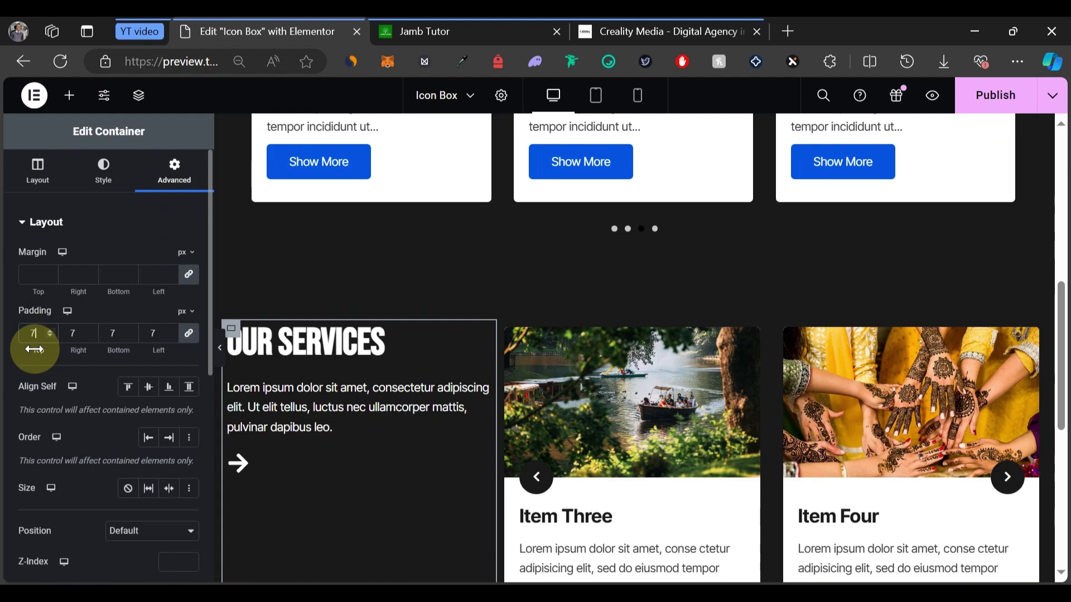
{"action": "type", "text": "0"}
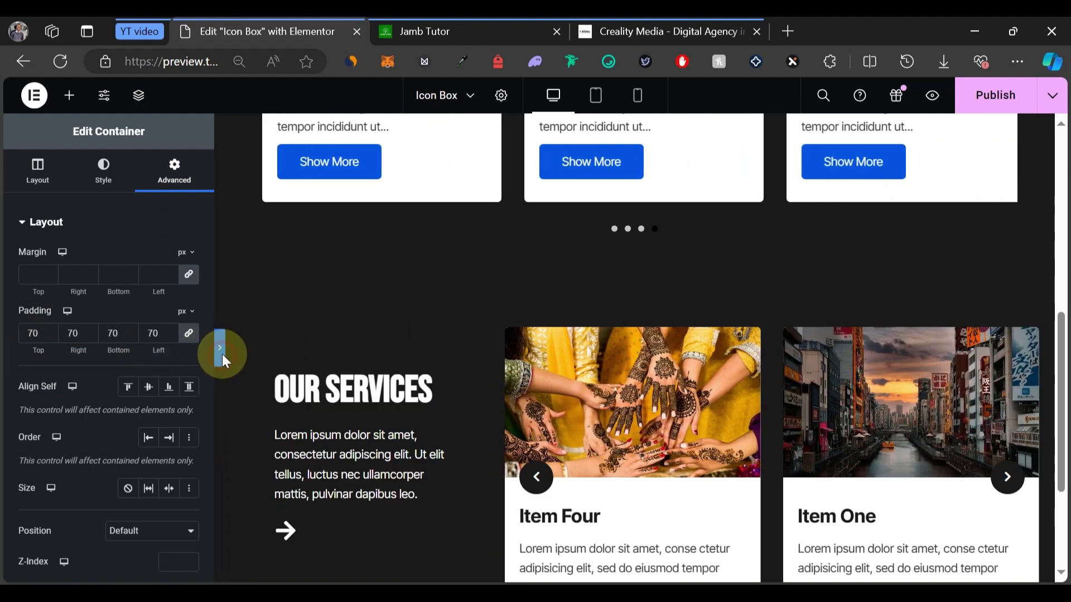
{"action": "left_click", "coordinate": [221, 351]}
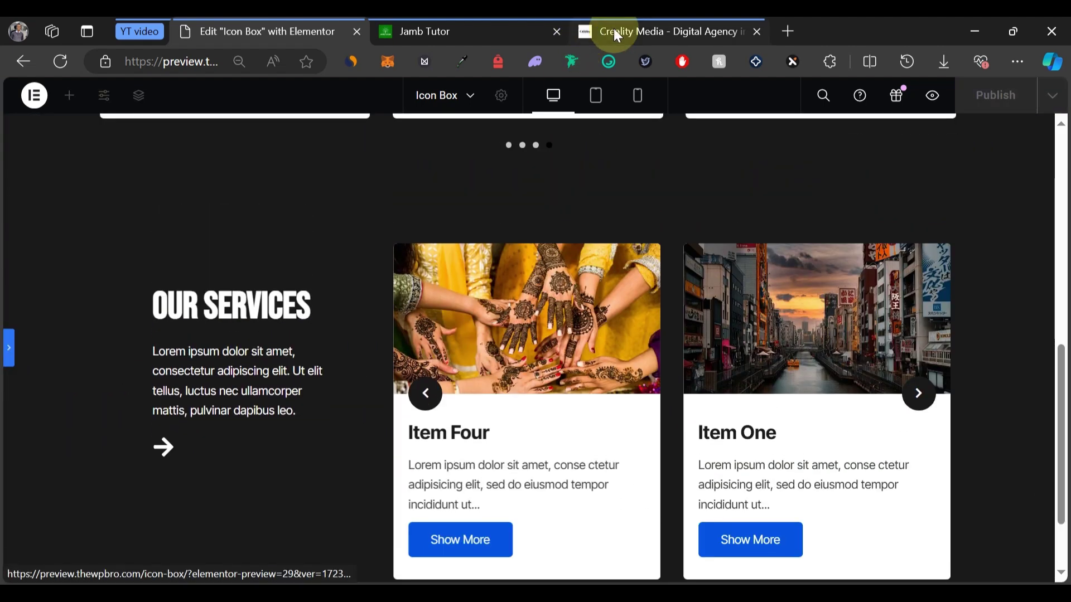
{"action": "left_click", "coordinate": [618, 34]}
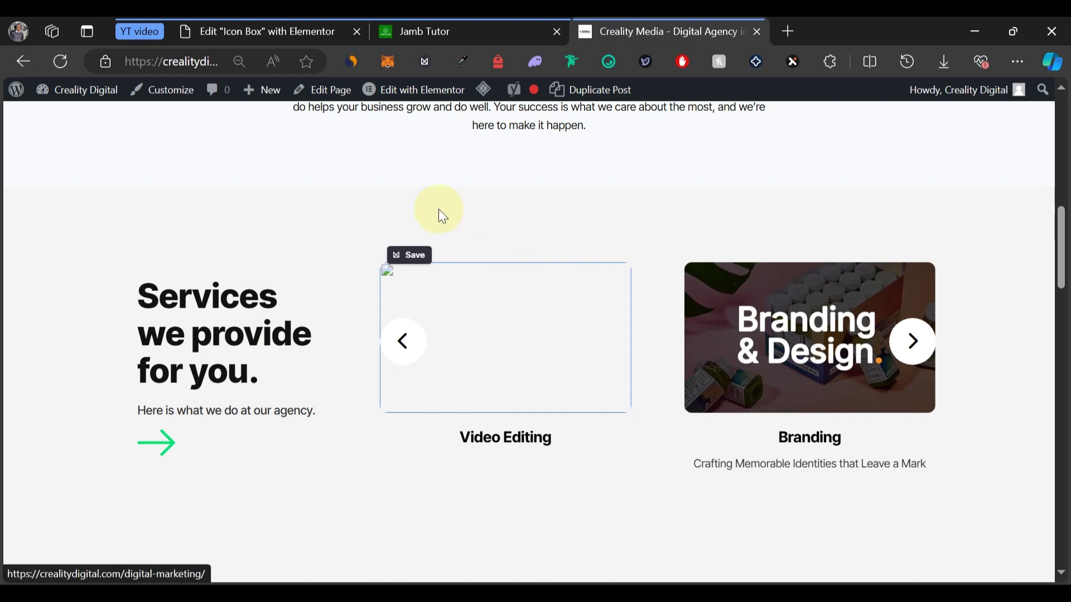
{"action": "left_click", "coordinate": [246, 26]}
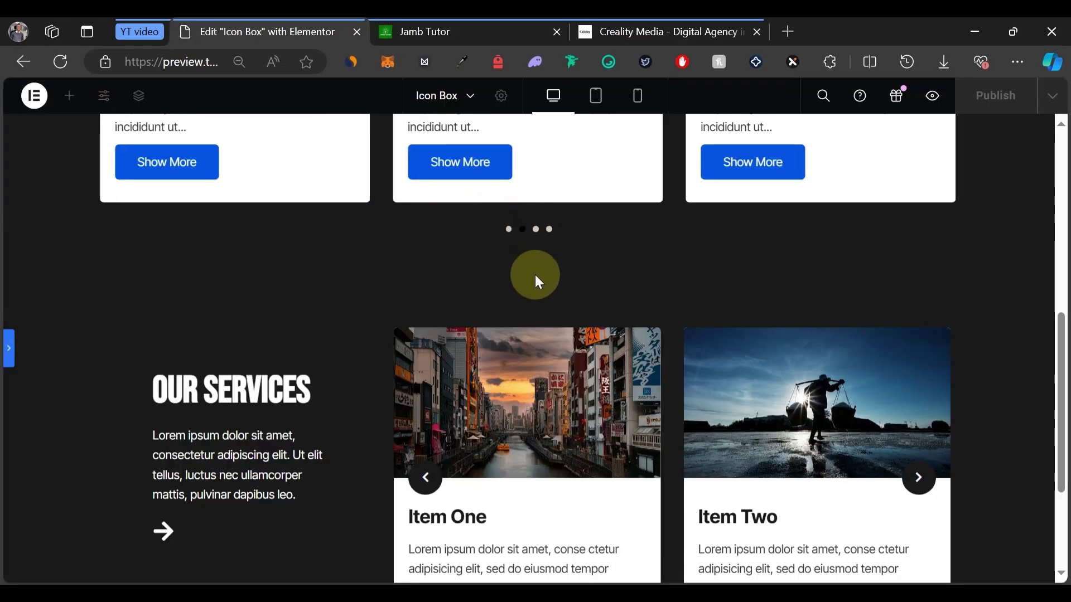